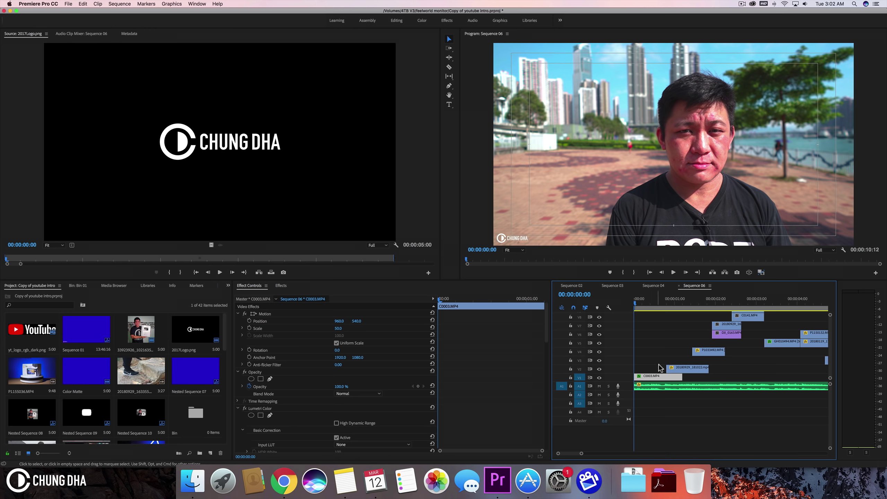
Step: Nest the C0003.MP4 clip at the start of the sequence as Nested Sequence 14
{"action": "right_click", "coordinate": [656, 377]}
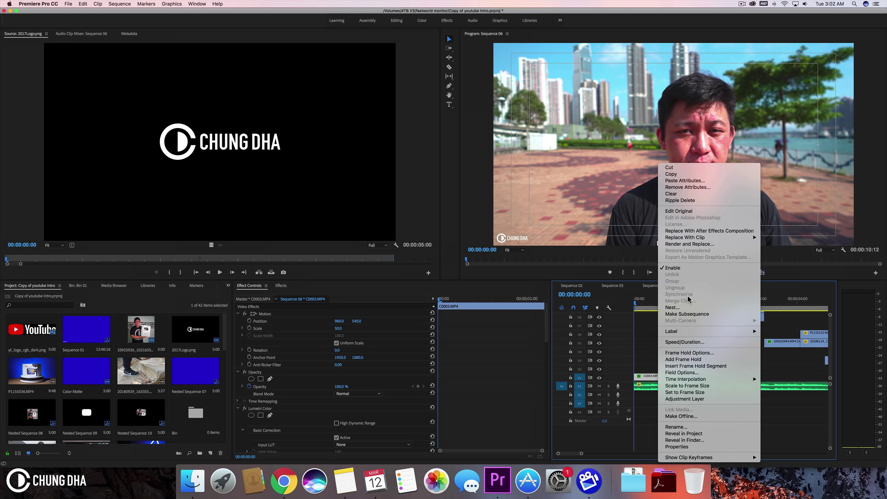
{"action": "left_click", "coordinate": [681, 308]}
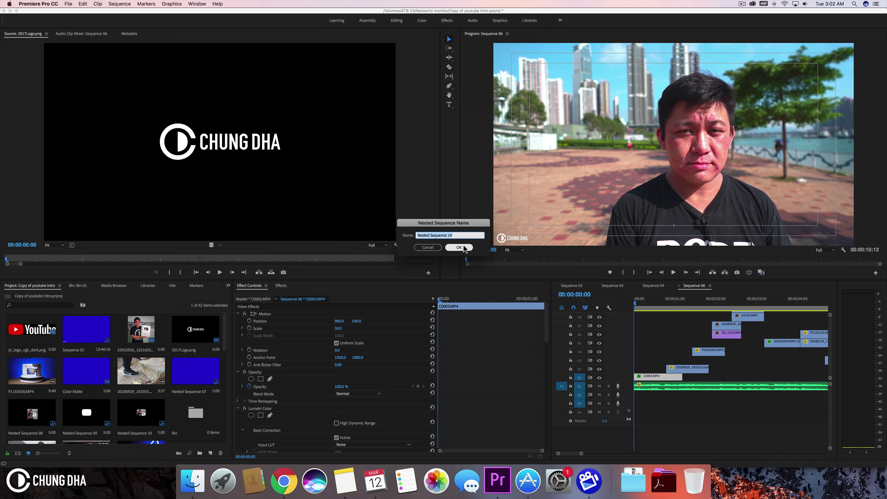
{"action": "left_click", "coordinate": [458, 247]}
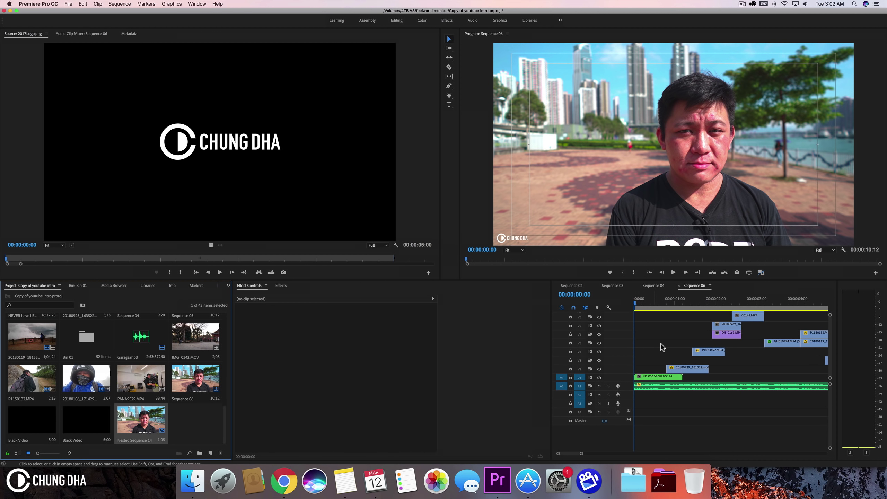
Step: Apply the Offset effect to the Nested Sequence 14 clip and display its effect settings
{"action": "left_click", "coordinate": [281, 285]}
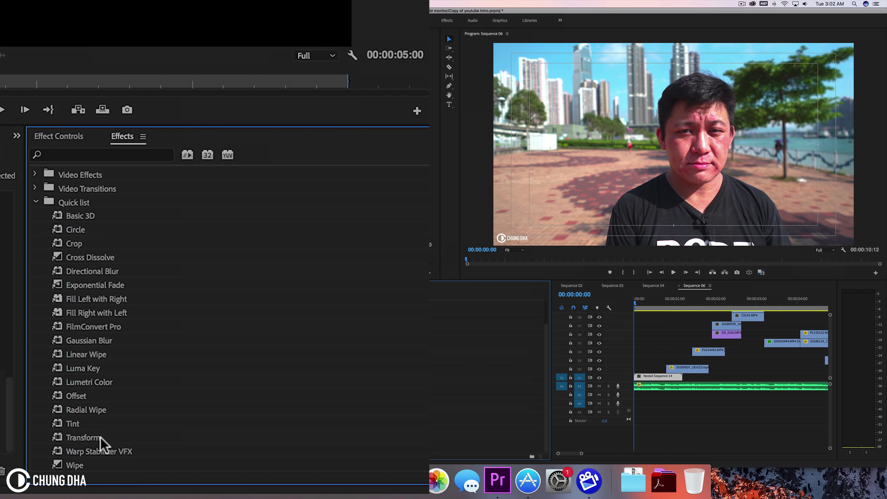
{"action": "left_click_drag", "start_coordinate": [78, 396], "coordinate": [544, 379]}
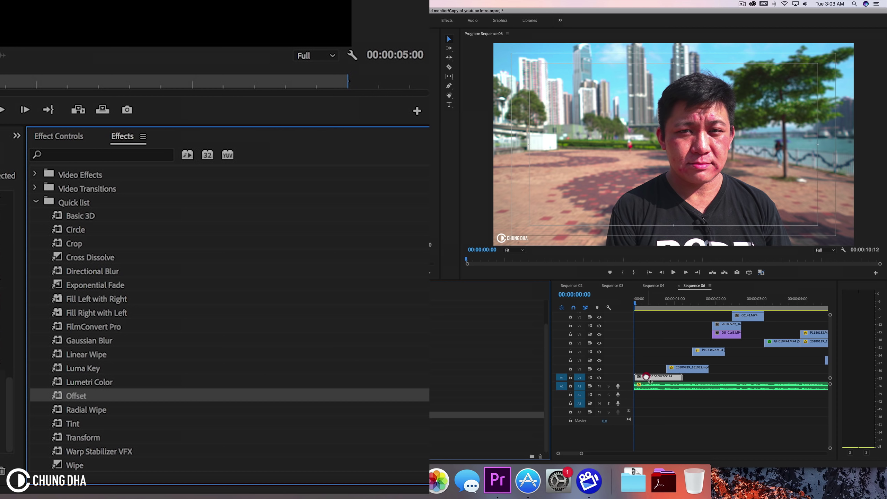
{"action": "left_click", "coordinate": [66, 136]}
{"action": "left_click", "coordinate": [412, 171]}
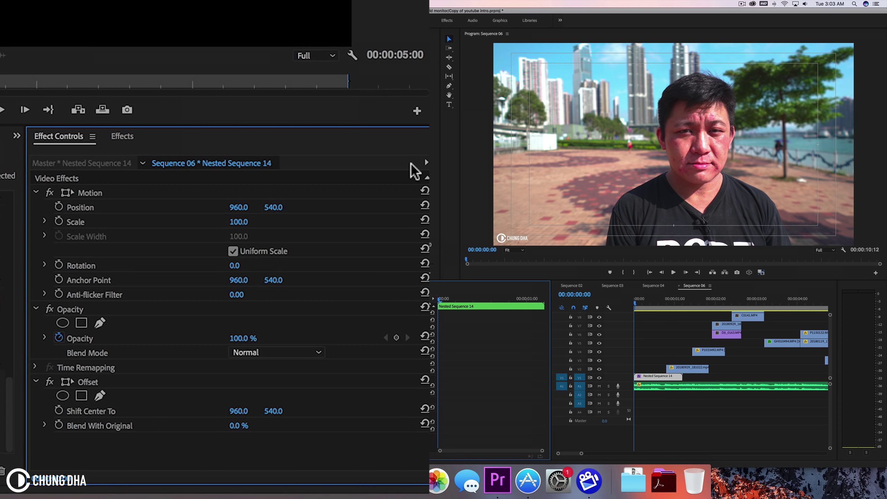
Step: Keyframe the Offset effect's Shift Center To at frame 10, raise its vertical value at the clip start, and play the animation
{"action": "key", "text": "shift"}
{"action": "key", "text": "shift+Right"}
{"action": "key", "text": "shift+Right"}
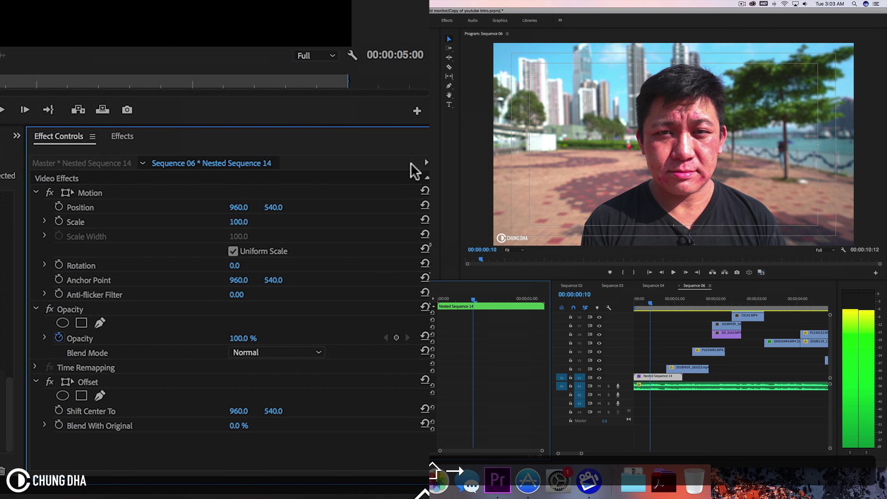
{"action": "left_click", "coordinate": [59, 411]}
{"action": "left_click_drag", "start_coordinate": [474, 304], "coordinate": [438, 306]}
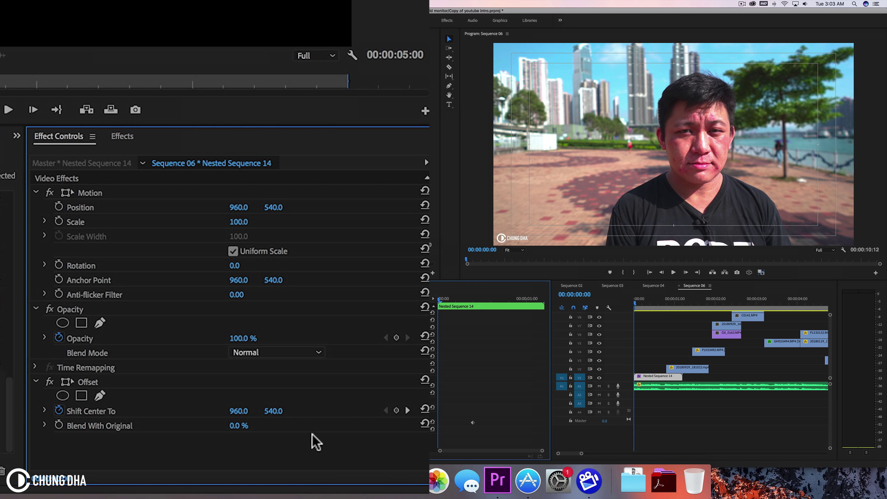
{"action": "left_click_drag", "start_coordinate": [275, 415], "coordinate": [526, 415]}
{"action": "key", "text": "space"}
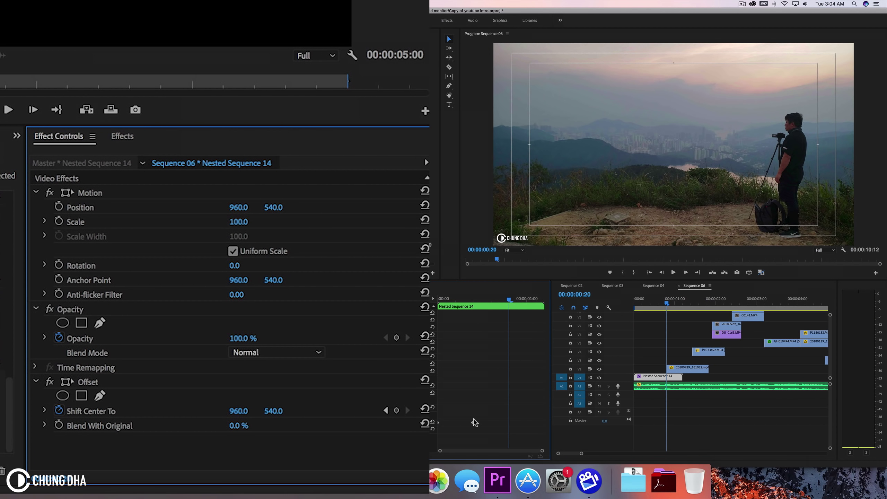
Step: Set the frame-10 Shift Center To keyframe to Bezier temporal interpolation, expand its velocity graph, and preview the motion
{"action": "right_click", "coordinate": [473, 423]}
{"action": "mouse_move", "coordinate": [538, 452]}
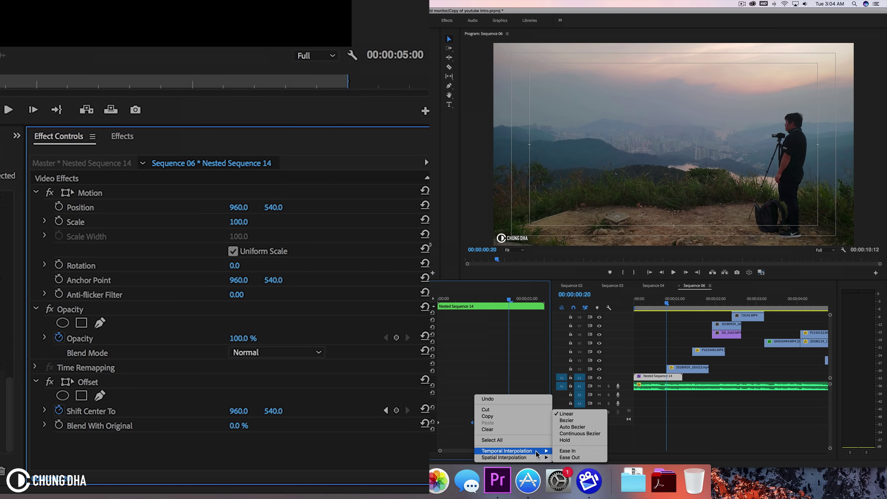
{"action": "left_click", "coordinate": [577, 426]}
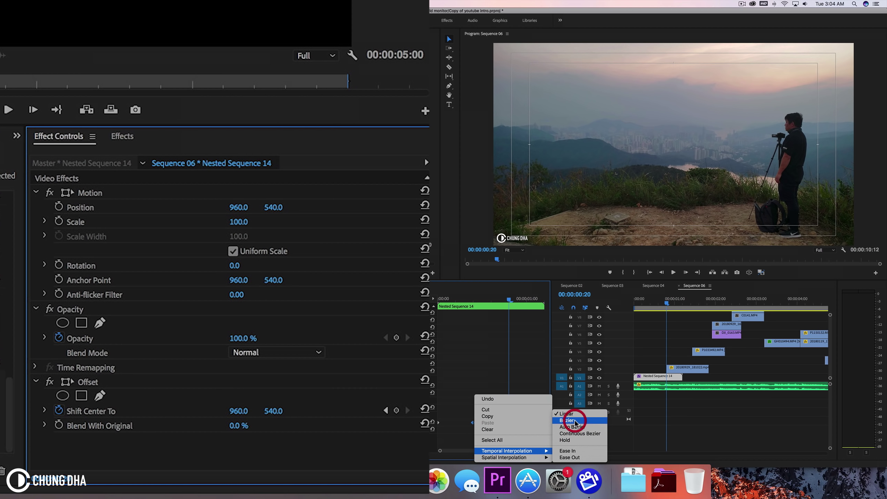
{"action": "left_click", "coordinate": [44, 411]}
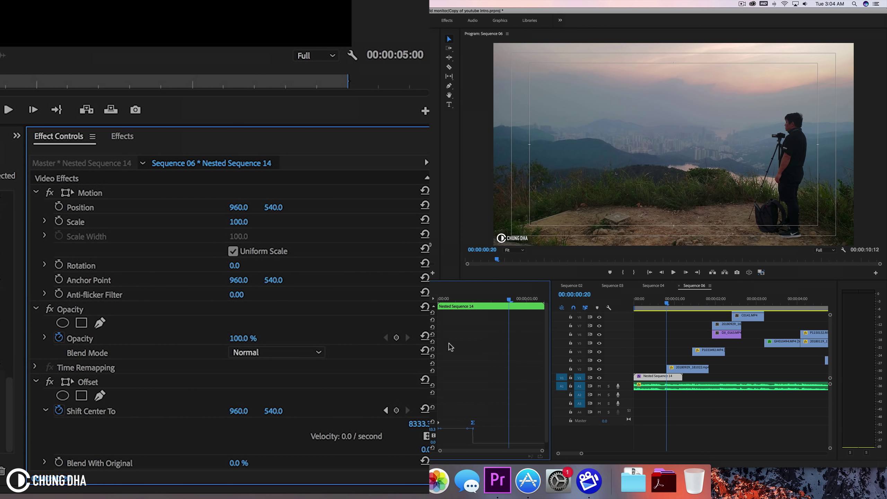
{"action": "scroll", "coordinate": [461, 359], "scroll_direction": "down", "scroll_amount": 1}
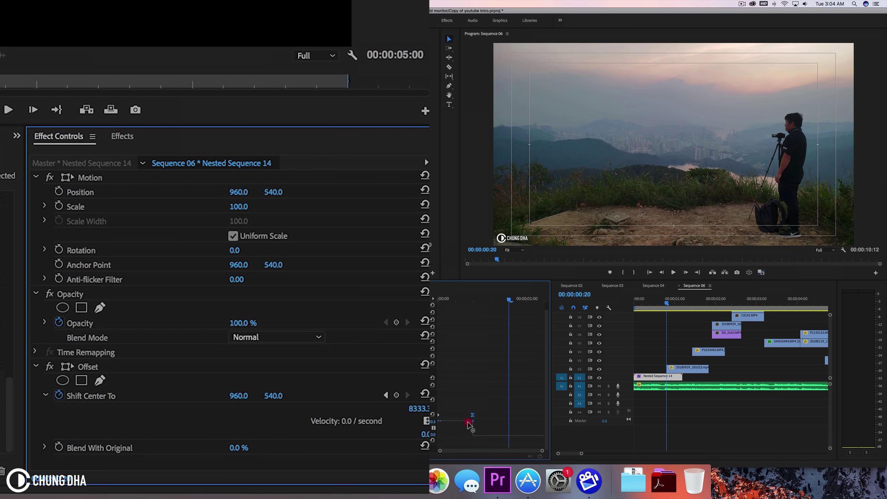
{"action": "left_click", "coordinate": [433, 299]}
{"action": "key", "text": "space"}
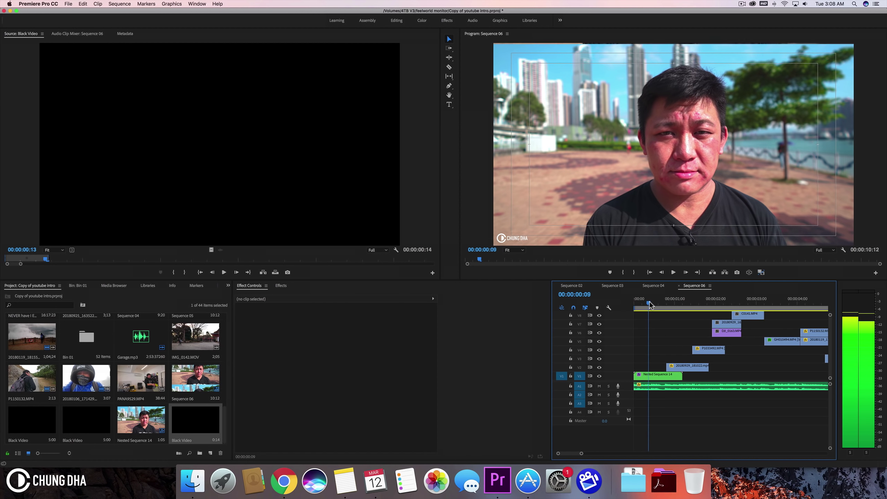
Step: Move the playhead to 00:00:01:01 and select the 20180929_181022.mp4 clip
{"action": "left_click_drag", "start_coordinate": [655, 304], "coordinate": [677, 300]}
{"action": "left_click", "coordinate": [684, 367]}
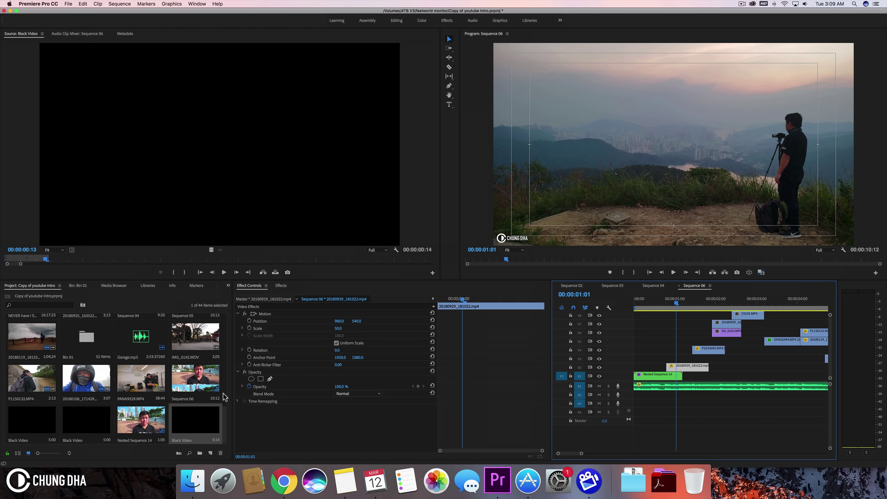
{"action": "left_click", "coordinate": [209, 453]}
{"action": "left_click", "coordinate": [220, 443]}
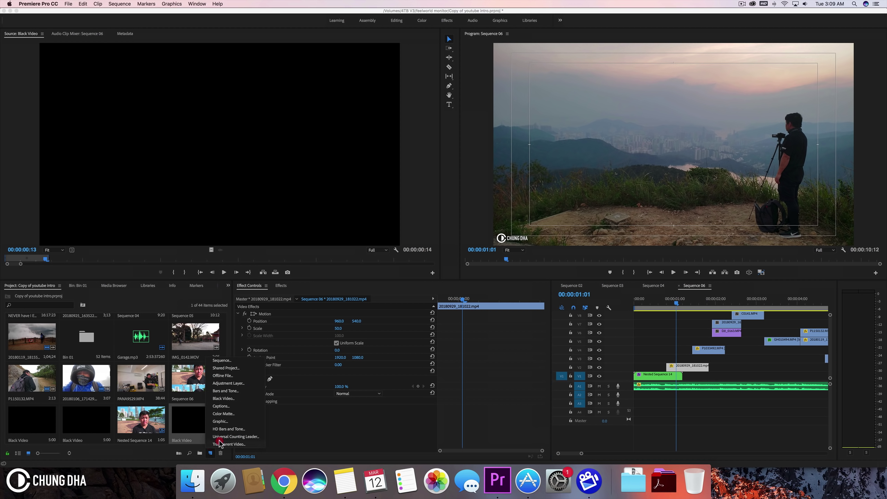
{"action": "left_click", "coordinate": [226, 399]}
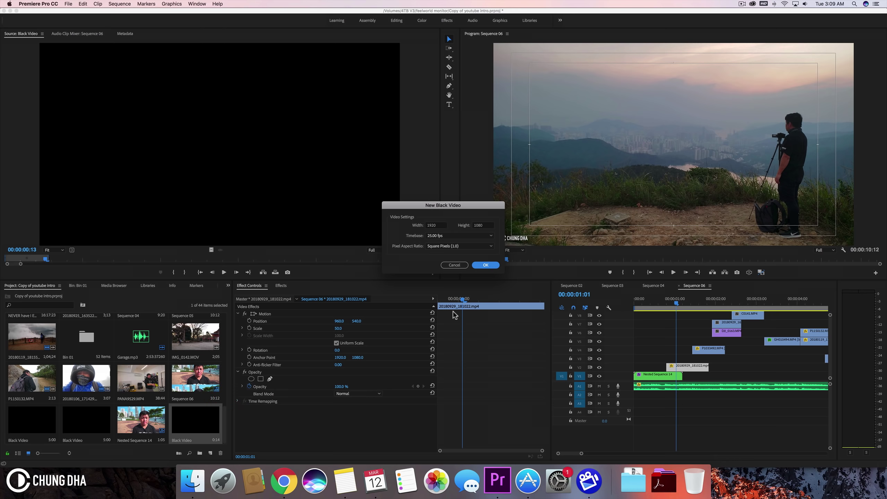
{"action": "left_click", "coordinate": [455, 266]}
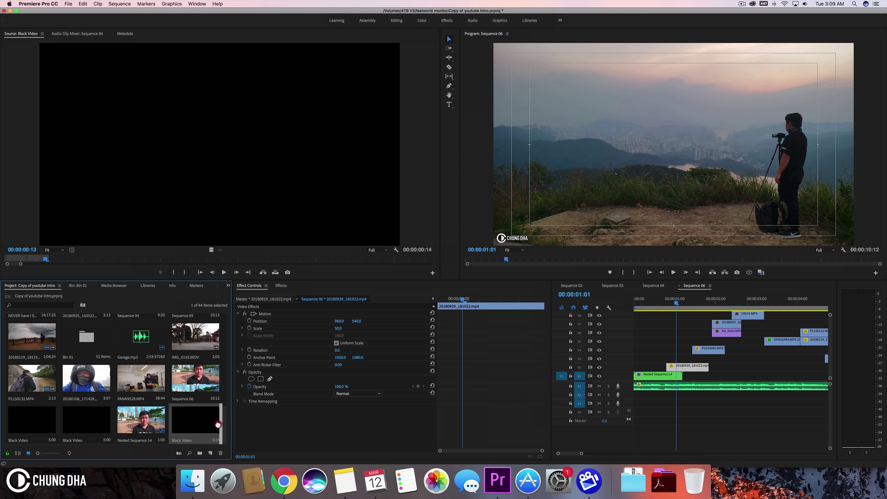
Step: Place the existing black video on the track above the 20180929_181022.mp4 clip, covering its full length, and select it
{"action": "left_click_drag", "start_coordinate": [534, 359], "coordinate": [708, 359]}
{"action": "left_click", "coordinate": [682, 360]}
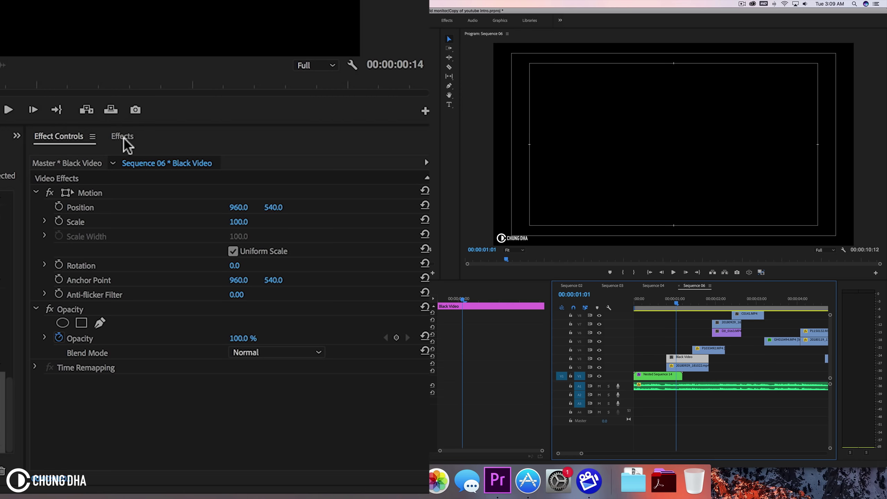
Step: Find the Grid effect and apply it to the Black Video clip
{"action": "left_click", "coordinate": [122, 137]}
{"action": "left_click", "coordinate": [81, 157]}
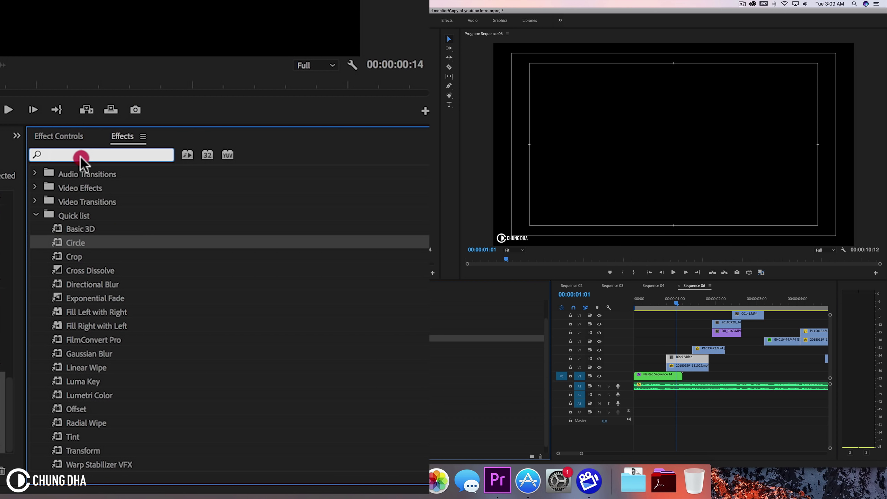
{"action": "type", "text": "grid"}
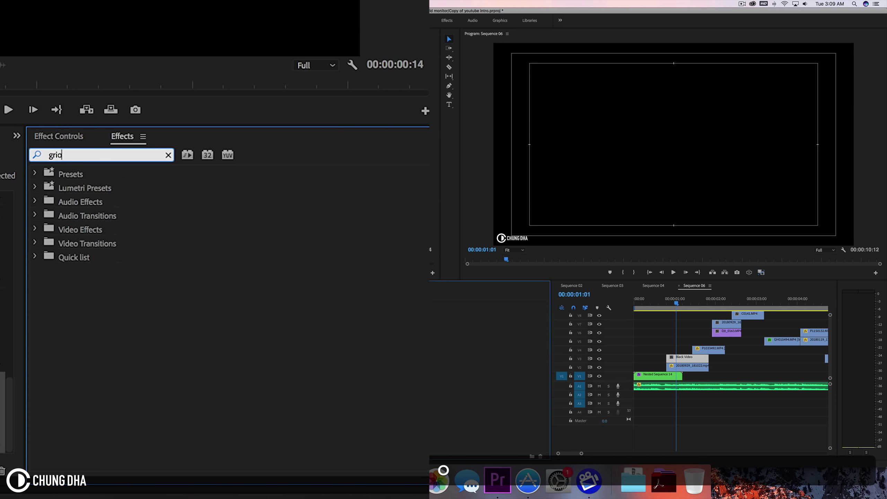
{"action": "left_click_drag", "start_coordinate": [70, 257], "coordinate": [608, 359]}
{"action": "left_click_drag", "start_coordinate": [668, 355], "coordinate": [668, 357]}
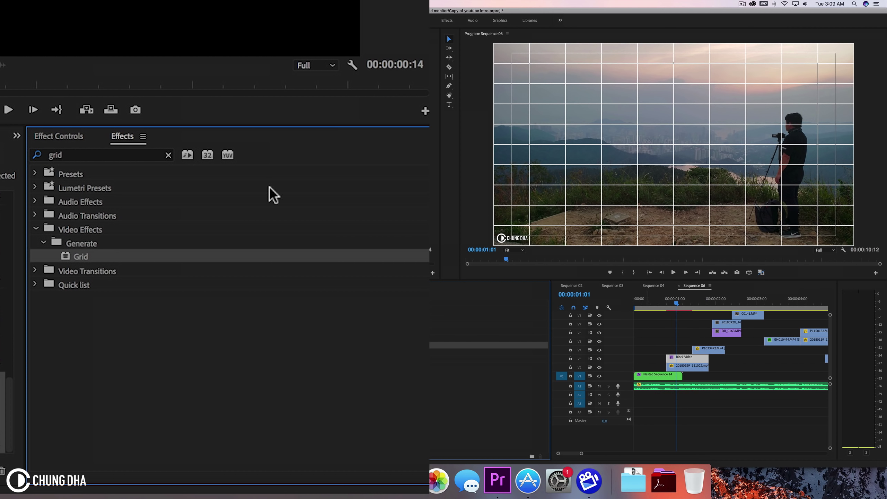
Step: Search the effects for "circ" and apply the Circle effect to the Black Video clip
{"action": "left_click", "coordinate": [86, 154]}
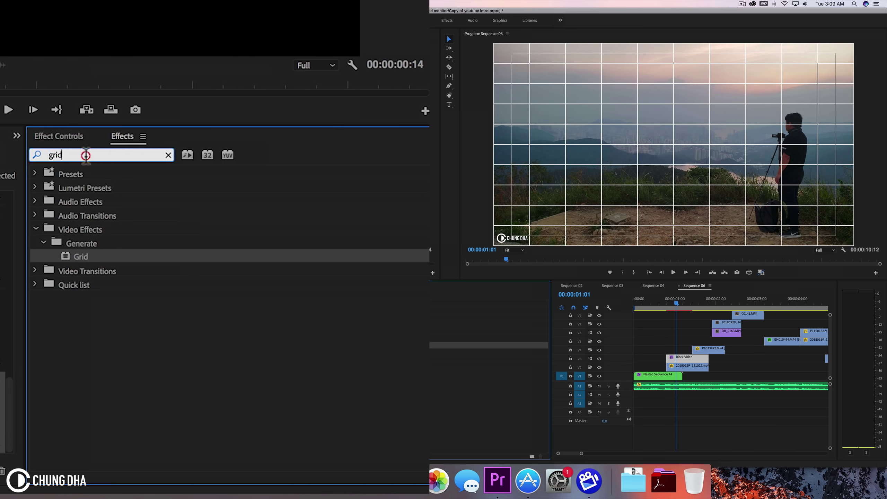
{"action": "type", "text": "cir"}
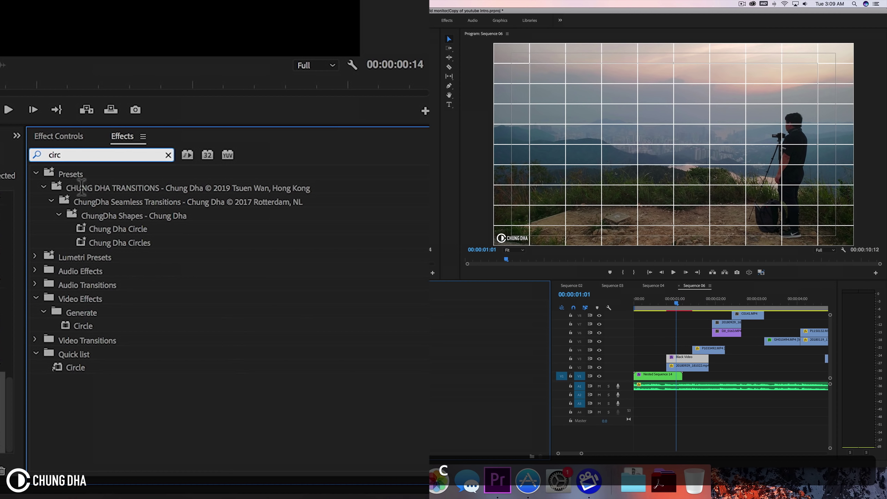
{"action": "type", "text": "c"}
{"action": "left_click_drag", "start_coordinate": [82, 326], "coordinate": [677, 359]}
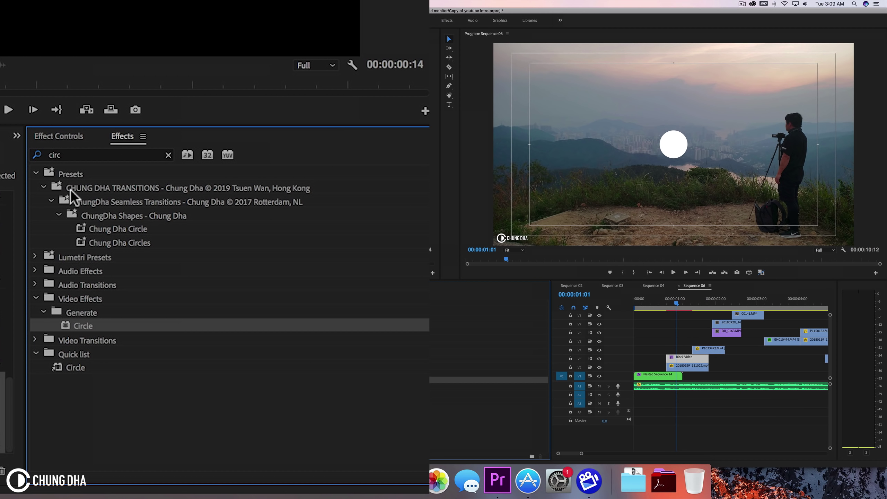
Step: Set the Circle effect's blending mode to Stencil Alpha and invert the circle
{"action": "left_click", "coordinate": [62, 137]}
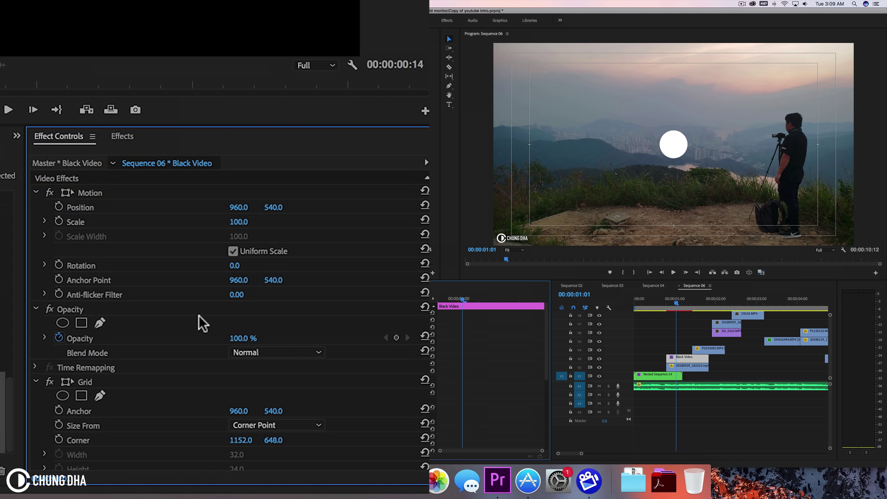
{"action": "scroll", "coordinate": [204, 318], "scroll_direction": "down", "scroll_amount": 10}
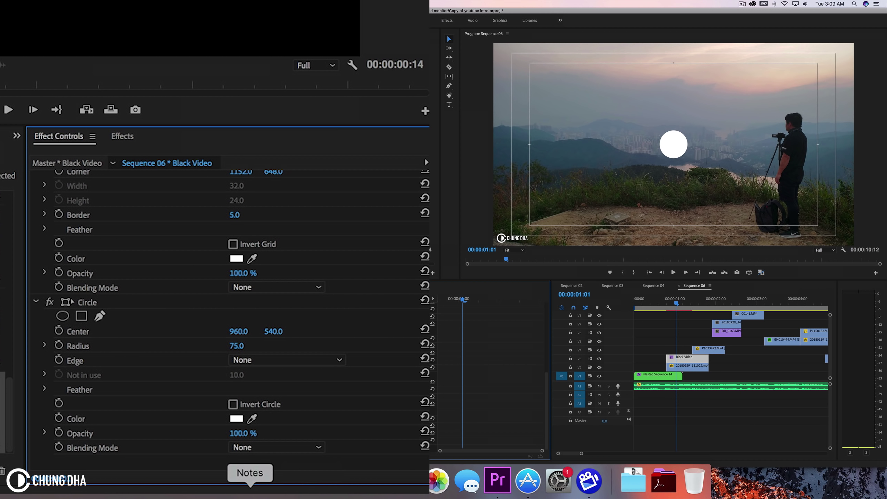
{"action": "left_click", "coordinate": [268, 448]}
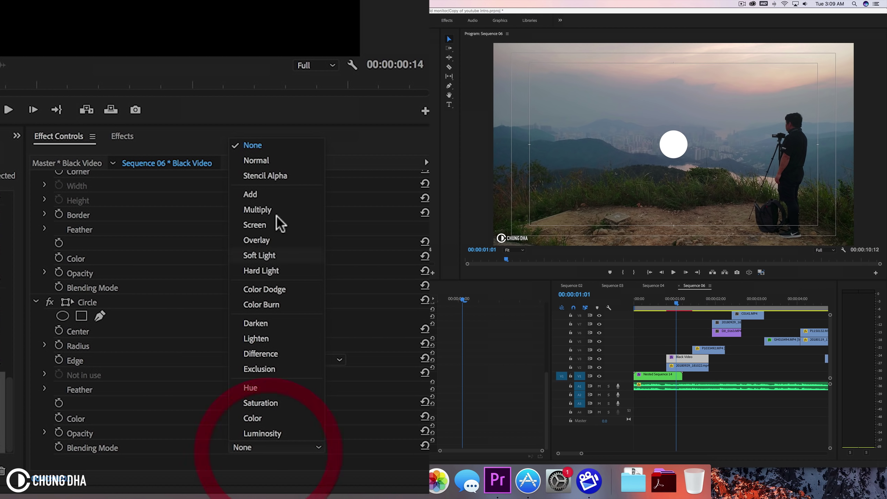
{"action": "left_click", "coordinate": [279, 176]}
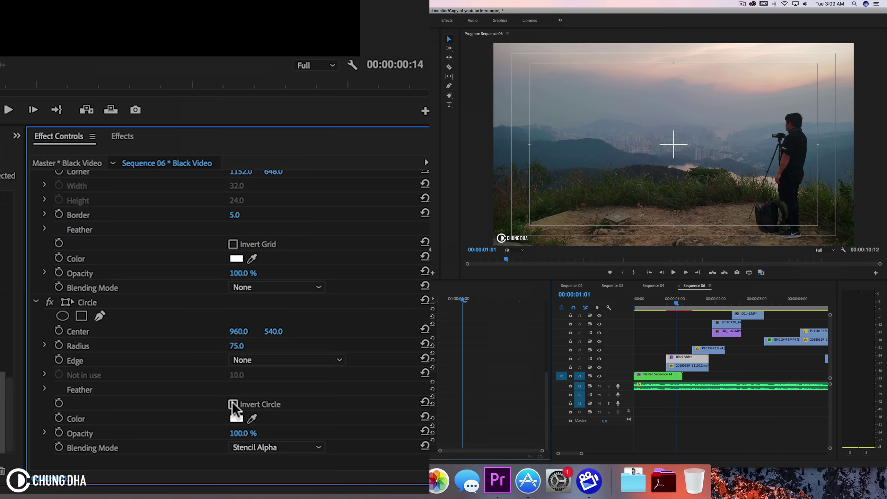
{"action": "left_click", "coordinate": [233, 404]}
Step: Size the Grid effect from the Width Slider and set its width to 50
{"action": "scroll", "coordinate": [134, 251], "scroll_direction": "up", "scroll_amount": 5}
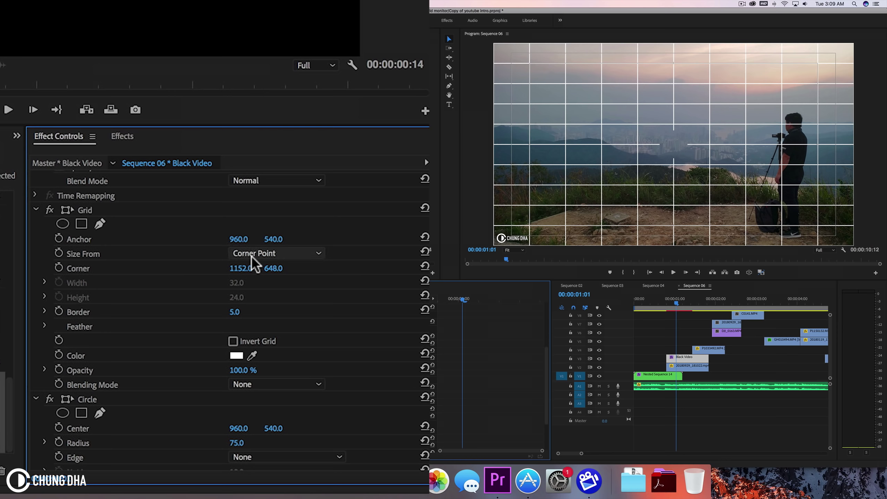
{"action": "left_click", "coordinate": [252, 255]}
{"action": "left_click", "coordinate": [268, 282]}
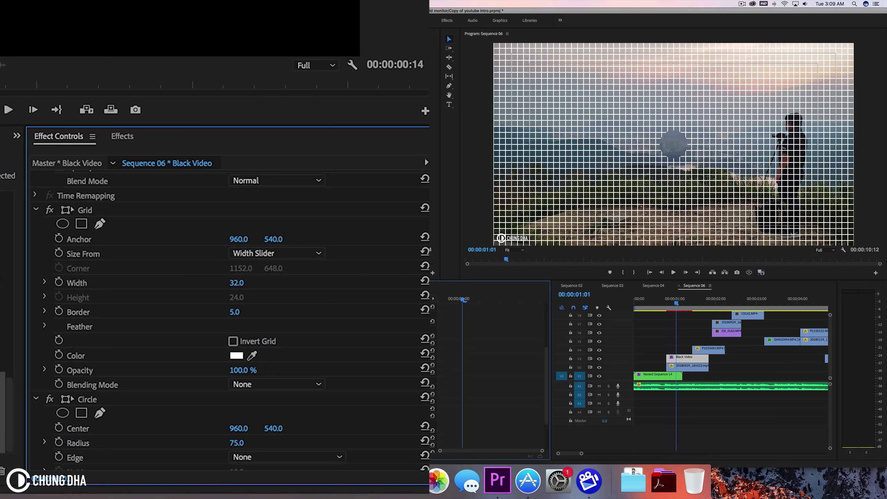
{"action": "left_click", "coordinate": [247, 281]}
{"action": "type", "text": "50"}
{"action": "key", "text": "Return"}
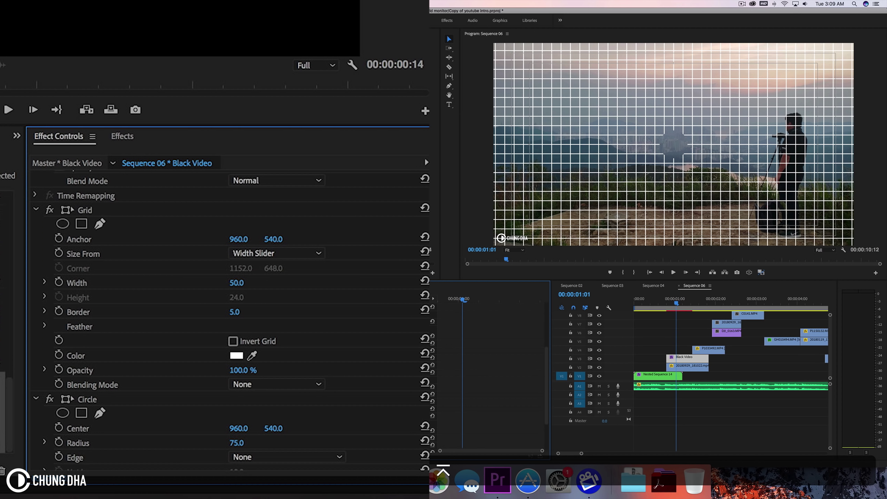
Step: Set the Grid effect's border thickness to 1
{"action": "left_click", "coordinate": [247, 307]}
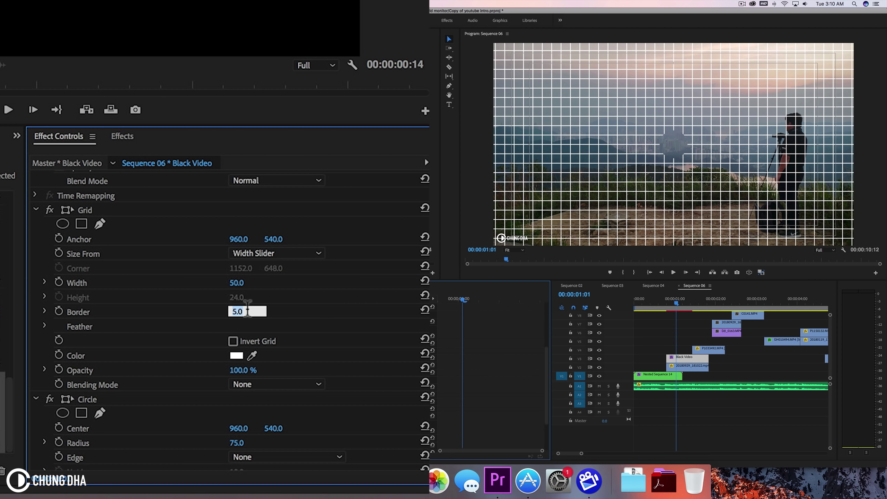
{"action": "type", "text": "1"}
{"action": "key", "text": "Return"}
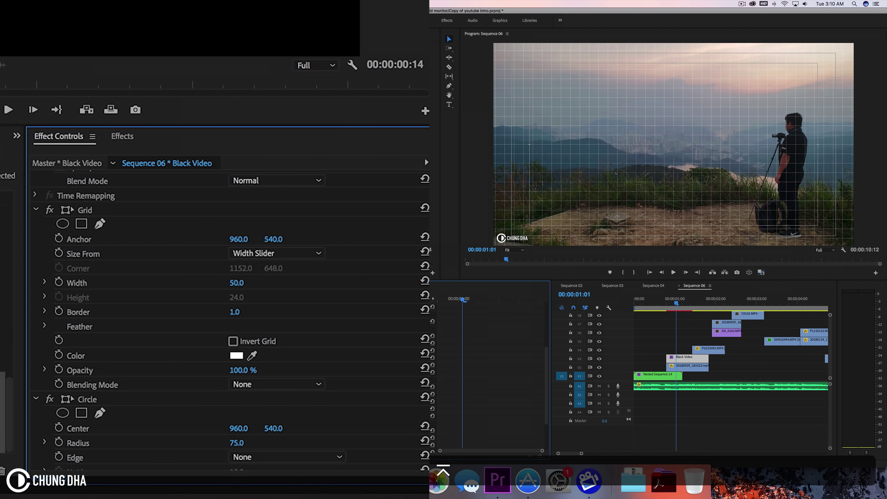
Step: Set the Grid effect's opacity on the Black Video clip to 30%
{"action": "left_click", "coordinate": [244, 370]}
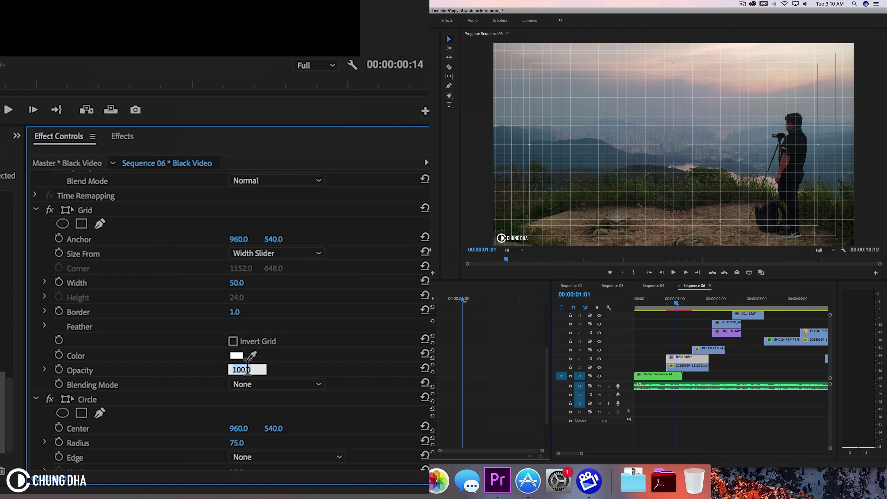
{"action": "type", "text": "30"}
{"action": "key", "text": "Return"}
Step: Set the Black Video clip's rotation to 45°
{"action": "scroll", "coordinate": [202, 246], "scroll_direction": "up", "scroll_amount": 5}
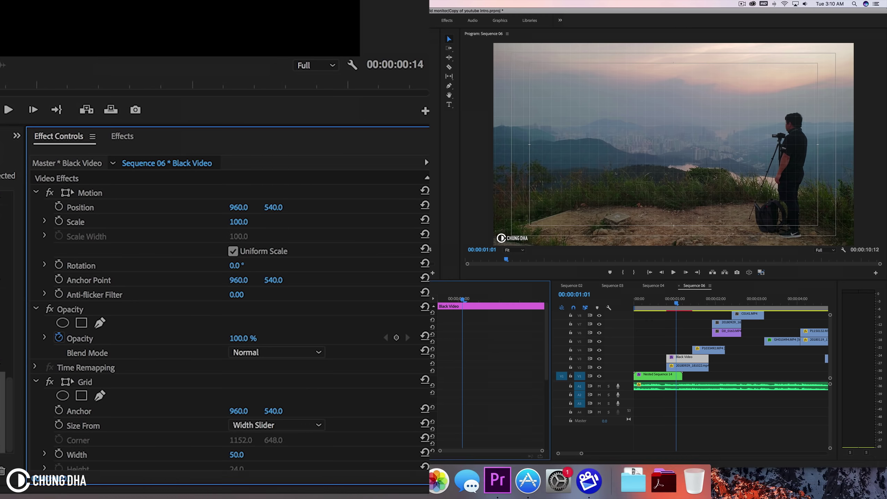
{"action": "left_click", "coordinate": [234, 265]}
{"action": "type", "text": "4"}
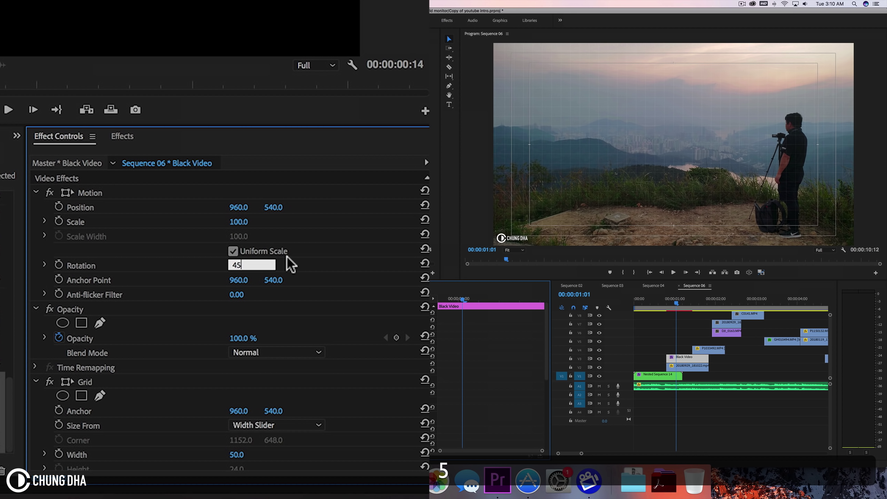
{"action": "type", "text": "5"}
{"action": "key", "text": "Return"}
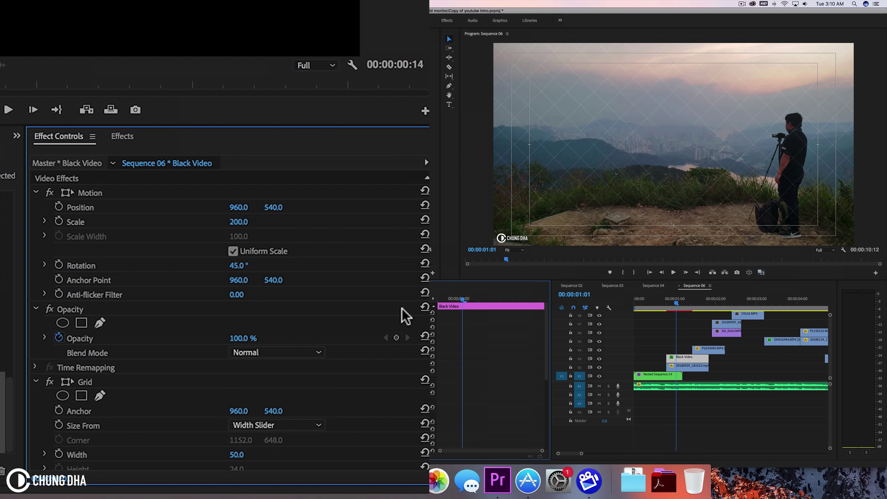
Step: Set the Circle effect's Feather Outer Edge to 100
{"action": "scroll", "coordinate": [548, 361], "scroll_direction": "down", "scroll_amount": 10}
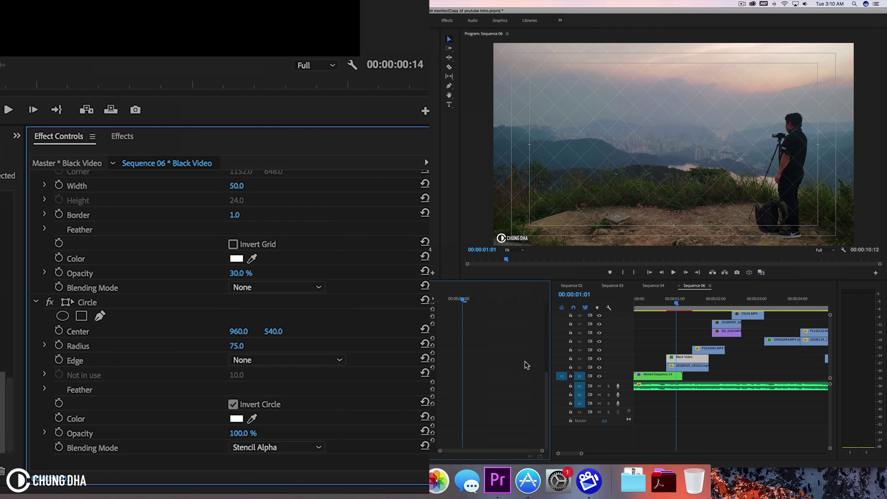
{"action": "left_click", "coordinate": [78, 302]}
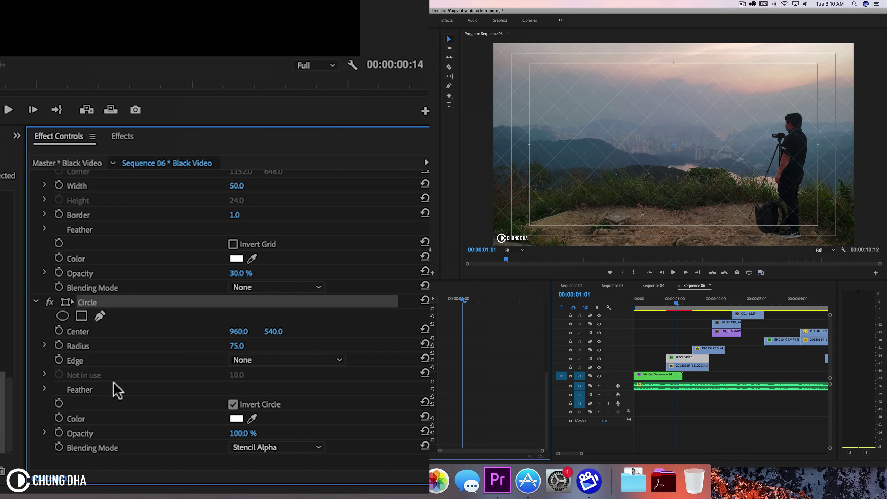
{"action": "left_click", "coordinate": [44, 389]}
{"action": "left_click", "coordinate": [234, 404]}
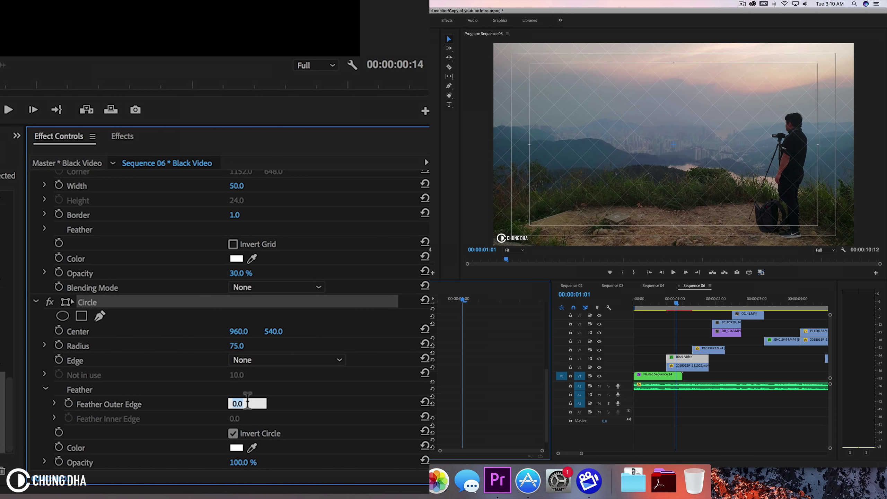
{"action": "type", "text": "1"}
{"action": "key", "text": "Return"}
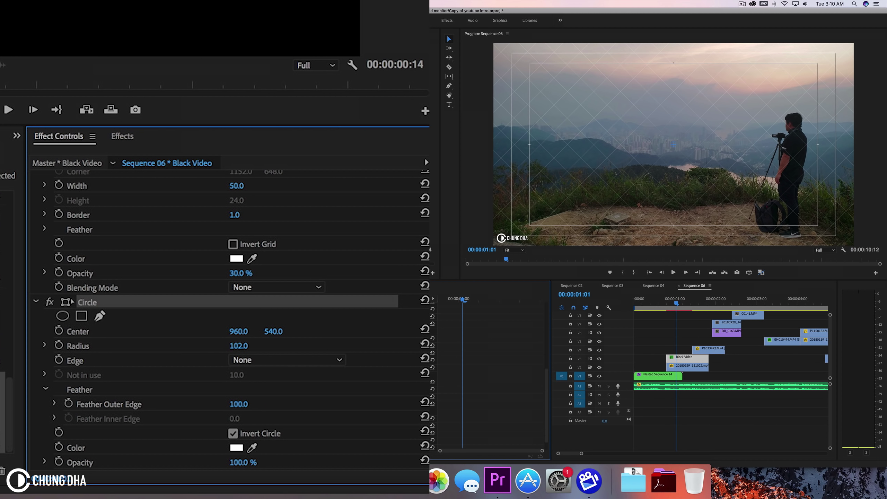
Step: Enlarge the Circle effect's radius to 380 and turn off the Safe Margins in the program monitor
{"action": "mouse_move", "coordinate": [248, 346]}
{"action": "left_mouse_down"}
{"action": "mouse_move", "coordinate": [234, 346]}
{"action": "mouse_move", "coordinate": [247, 344]}
{"action": "left_mouse_up"}
{"action": "right_click", "coordinate": [731, 199]}
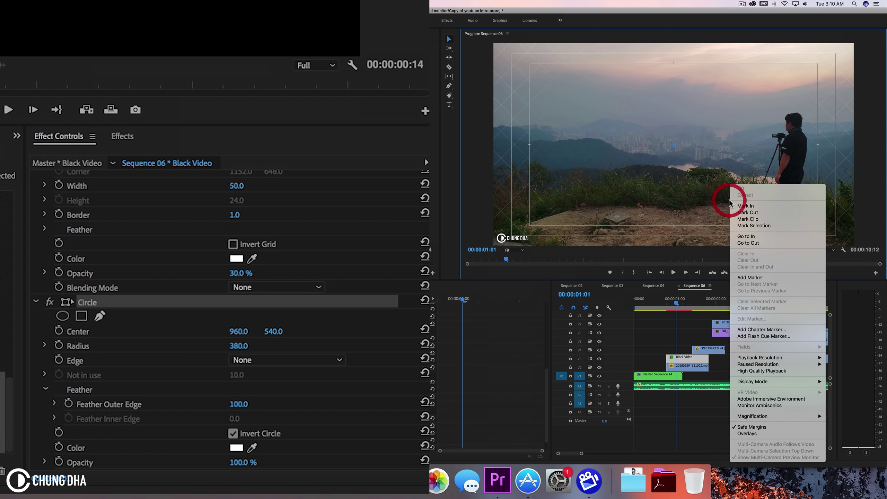
{"action": "left_click", "coordinate": [746, 427]}
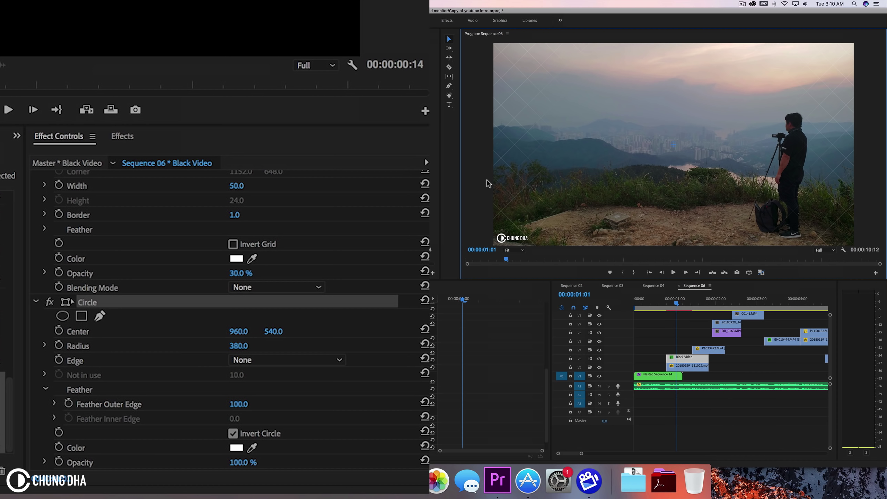
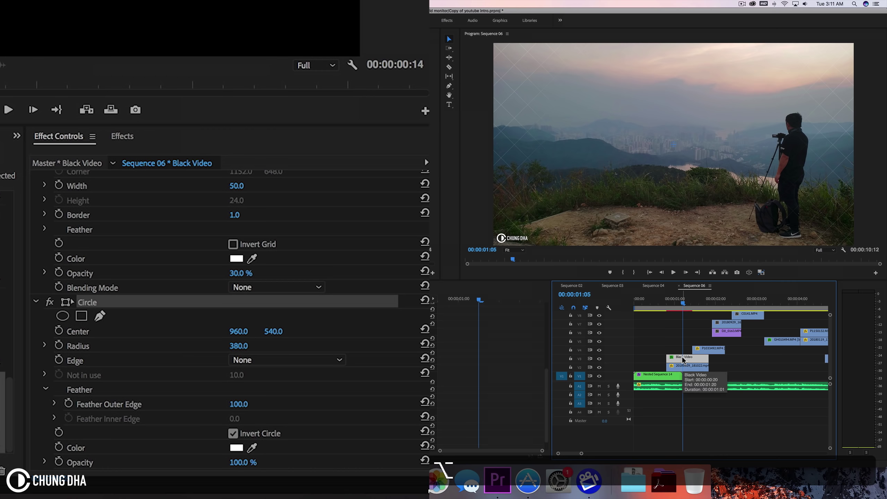
Step: Duplicate the Black Video clip onto the track above the next footage clip and move the playhead to 00:00:01:18
{"action": "left_click_drag", "start_coordinate": [683, 359], "coordinate": [710, 346]}
{"action": "left_click_drag", "start_coordinate": [693, 299], "coordinate": [705, 298]}
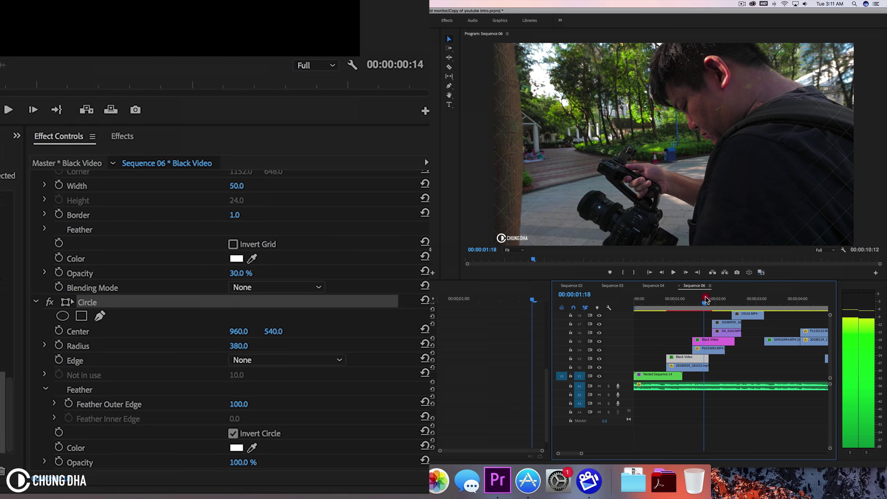
{"action": "left_click", "coordinate": [690, 350]}
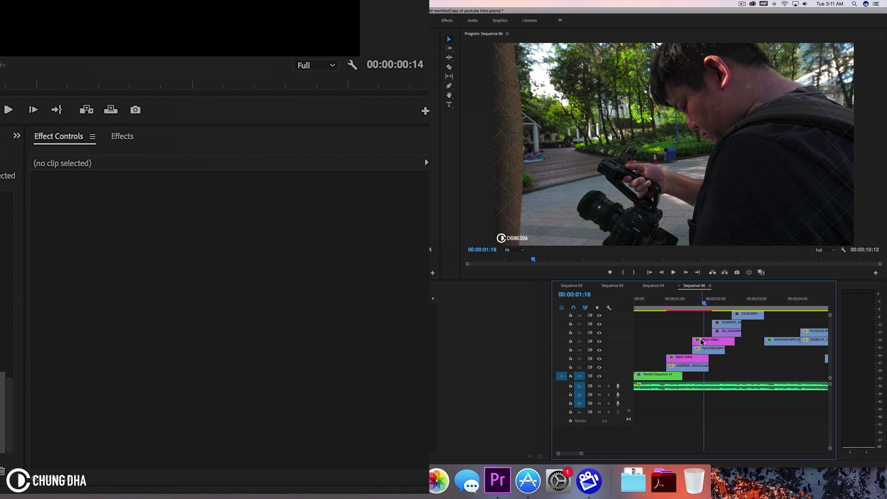
Step: Shift the Circle effect's center horizontally on the copied Black Video clip
{"action": "left_click", "coordinate": [703, 342]}
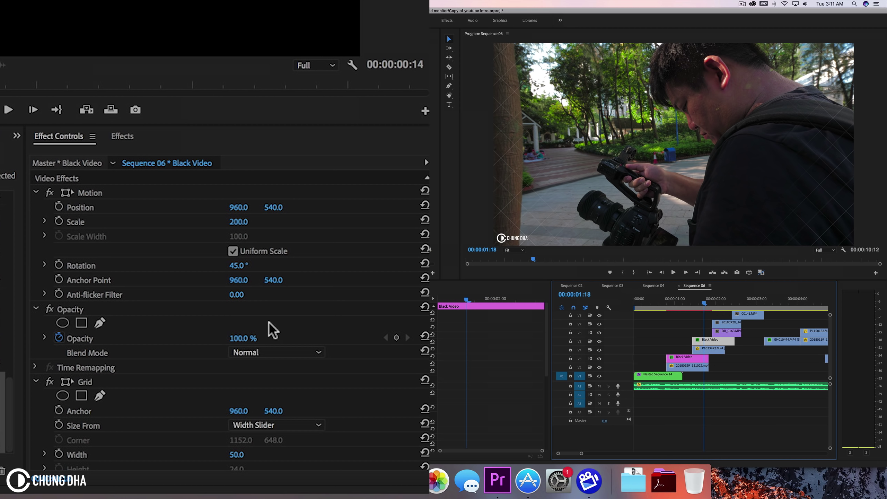
{"action": "scroll", "coordinate": [512, 365], "scroll_direction": "down", "scroll_amount": 10}
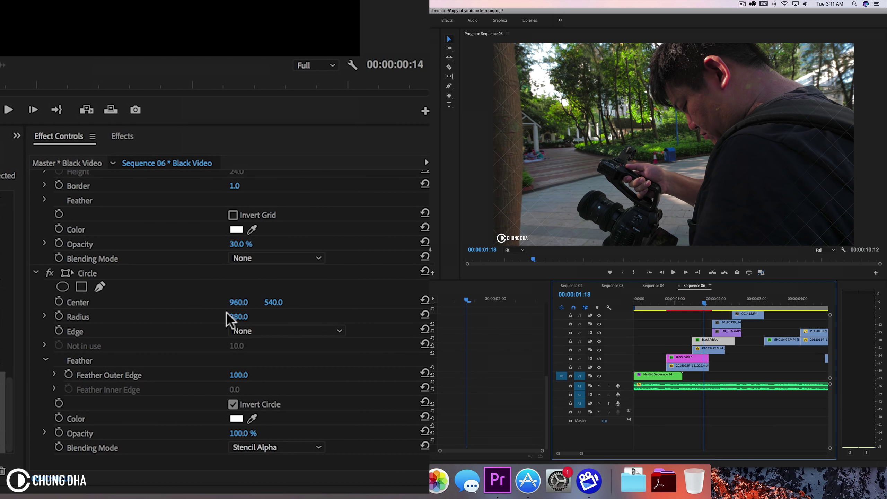
{"action": "left_click_drag", "start_coordinate": [238, 302], "coordinate": [260, 302]}
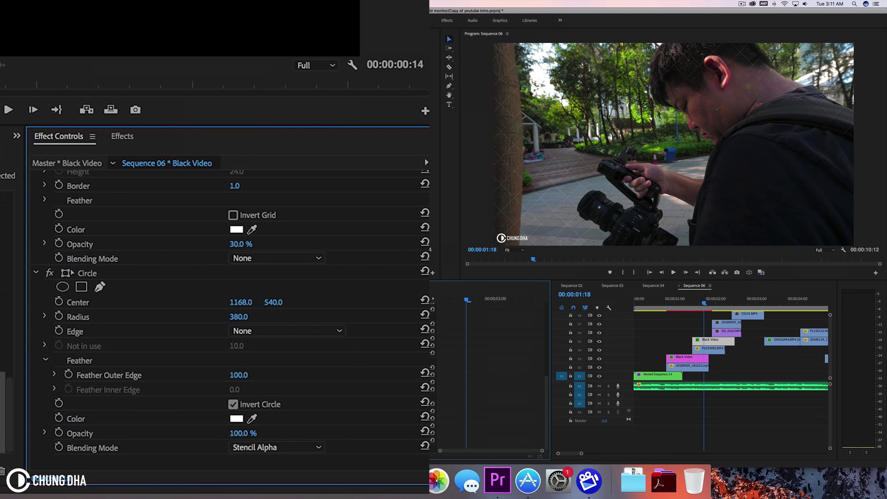
{"action": "left_click_drag", "start_coordinate": [239, 301], "coordinate": [235, 302]}
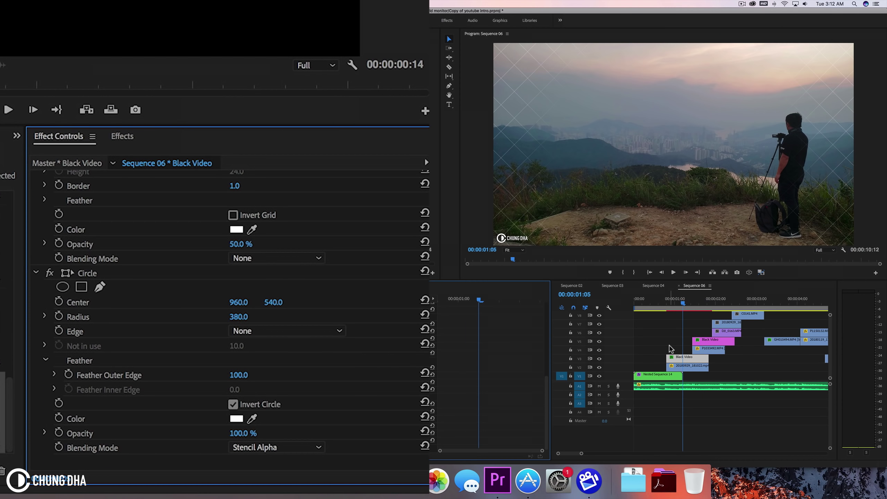
Step: Nest the first Black Video clip together with the footage clip beneath it, keeping the suggested sequence name
{"action": "left_click_drag", "start_coordinate": [670, 345], "coordinate": [681, 365]}
{"action": "right_click", "coordinate": [679, 359]}
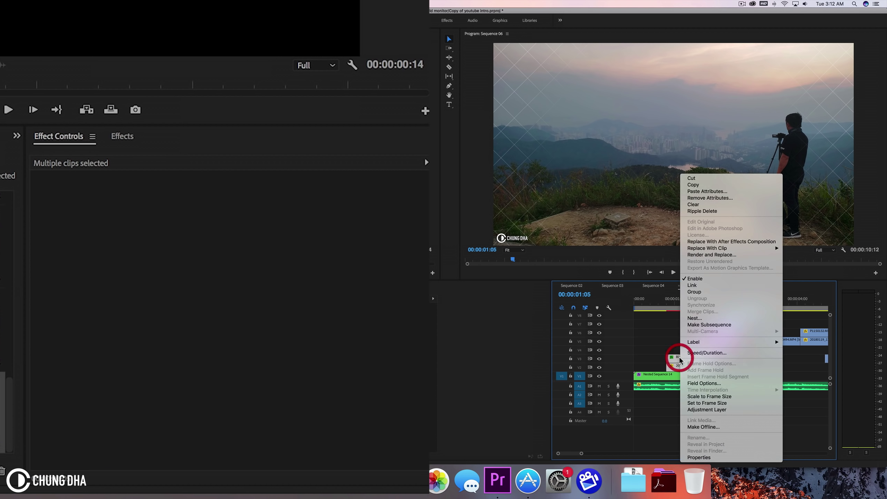
{"action": "left_click", "coordinate": [695, 318]}
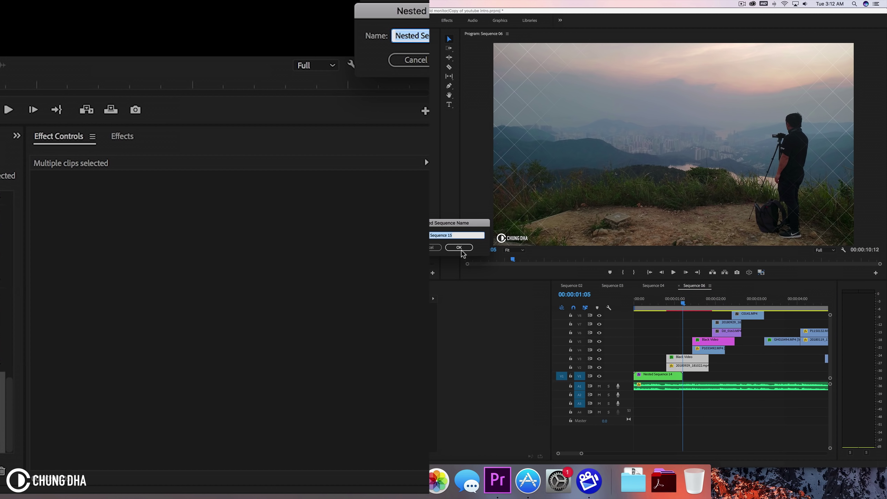
{"action": "left_click", "coordinate": [459, 248]}
Step: Search the effects for "radial wip" and apply the Radial Wipe effect to the new nested sequence
{"action": "key", "text": "shift+7"}
{"action": "left_click", "coordinate": [651, 302]}
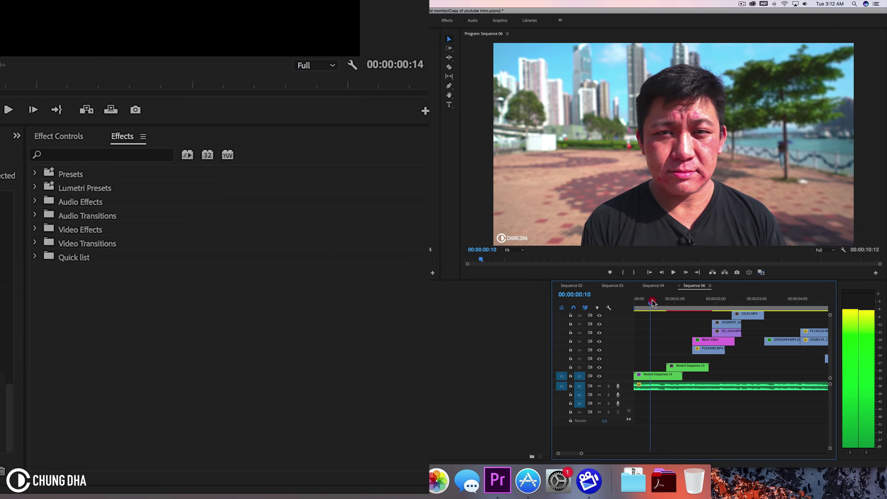
{"action": "left_click_drag", "start_coordinate": [652, 302], "coordinate": [676, 303]}
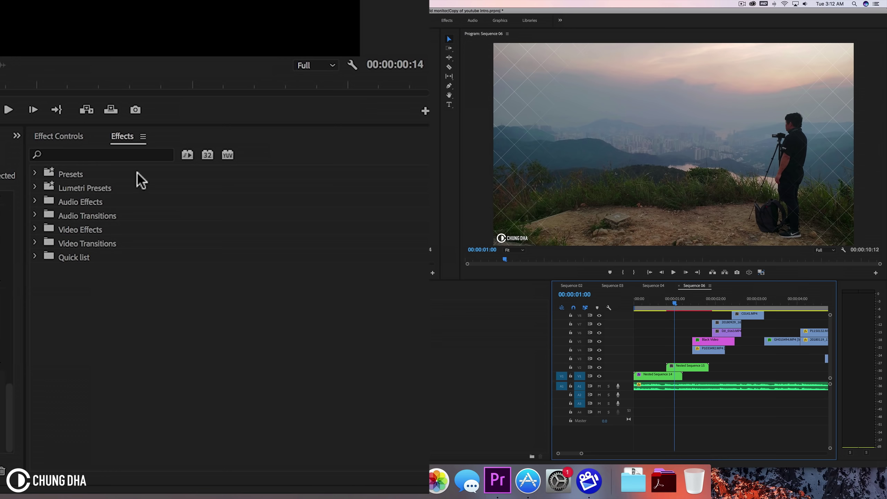
{"action": "left_click", "coordinate": [125, 155]}
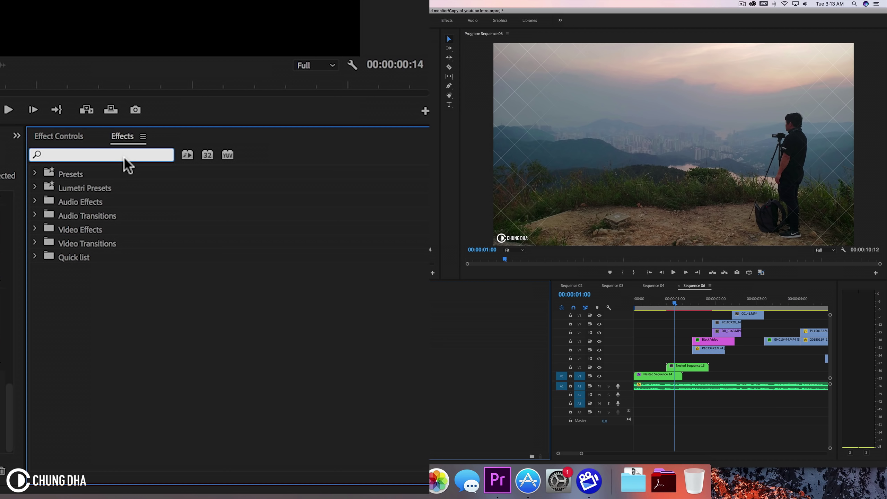
{"action": "type", "text": "radial"}
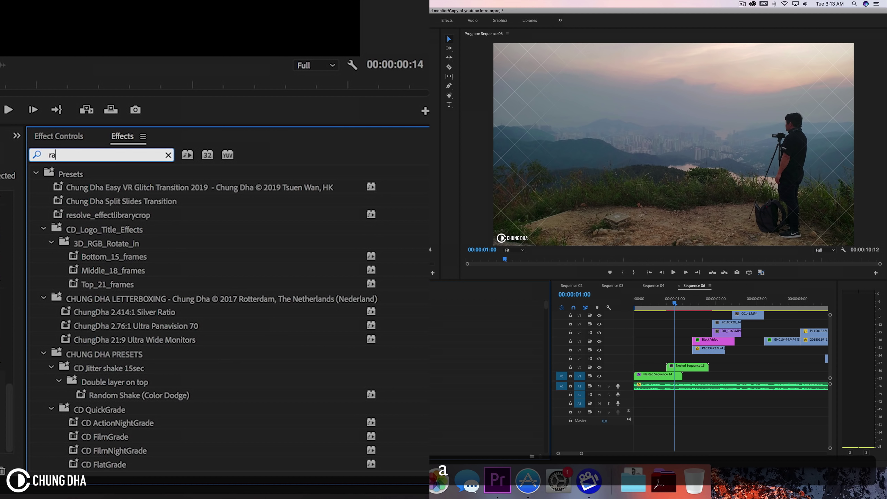
{"action": "type", "text": " wip"}
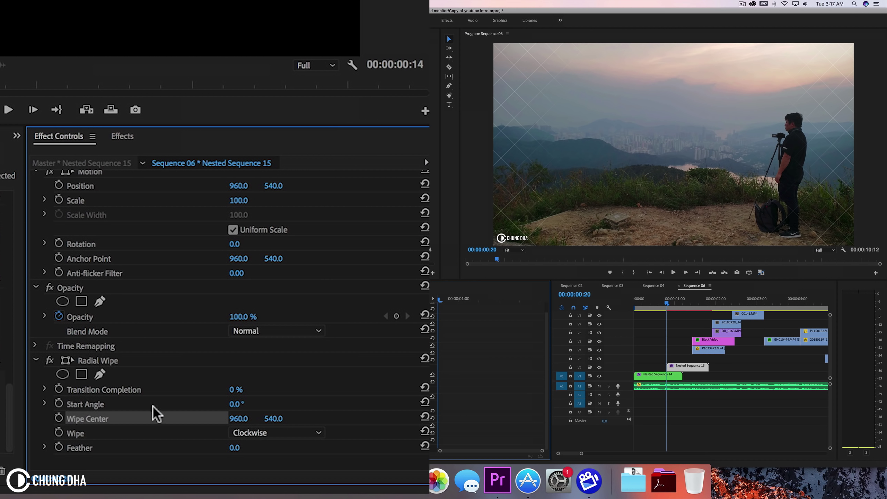
Step: Set the Radial Wipe's transition completion to 75% and its start angle to -45°
{"action": "left_click", "coordinate": [233, 389]}
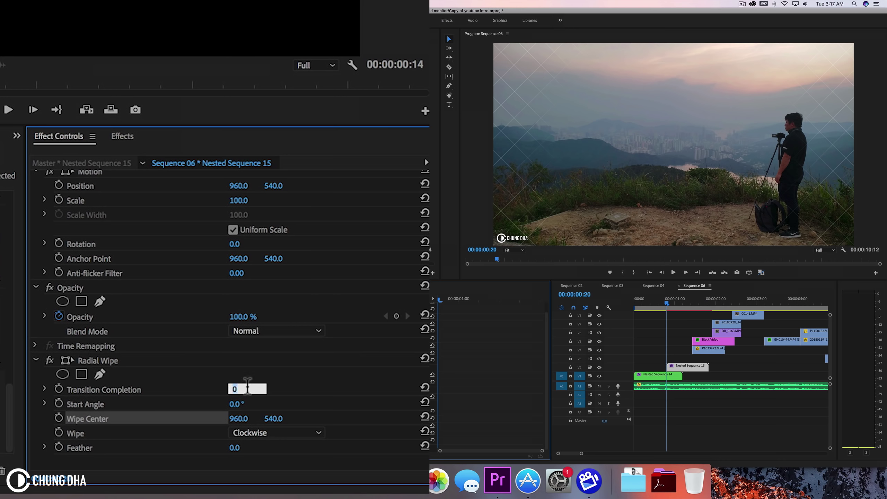
{"action": "type", "text": "75"}
{"action": "key", "text": "Return"}
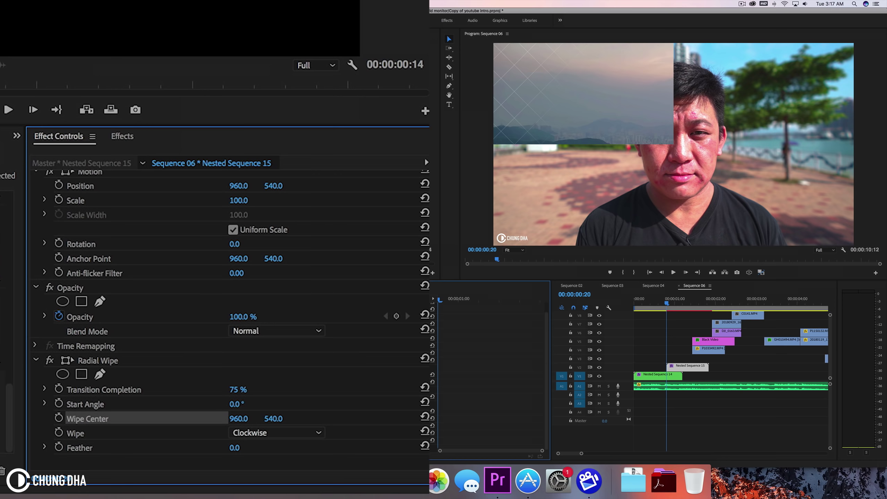
{"action": "left_click", "coordinate": [235, 404]}
{"action": "type", "text": "-45"}
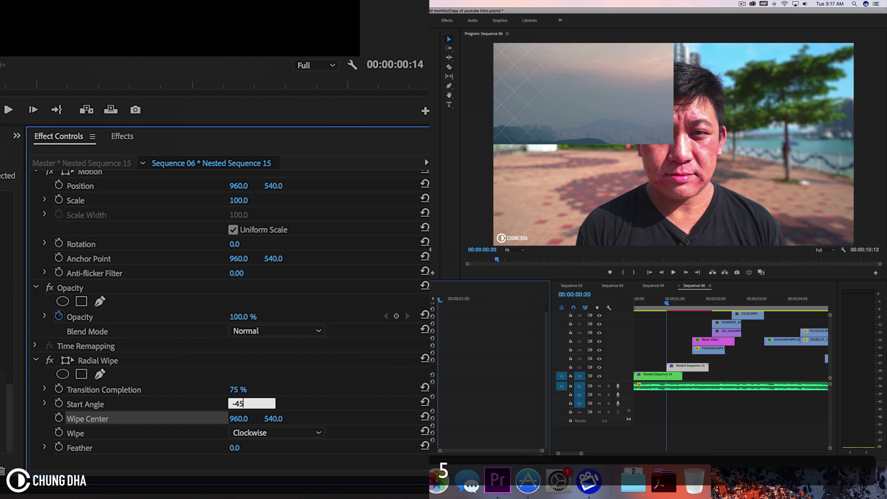
{"action": "key", "text": "Return"}
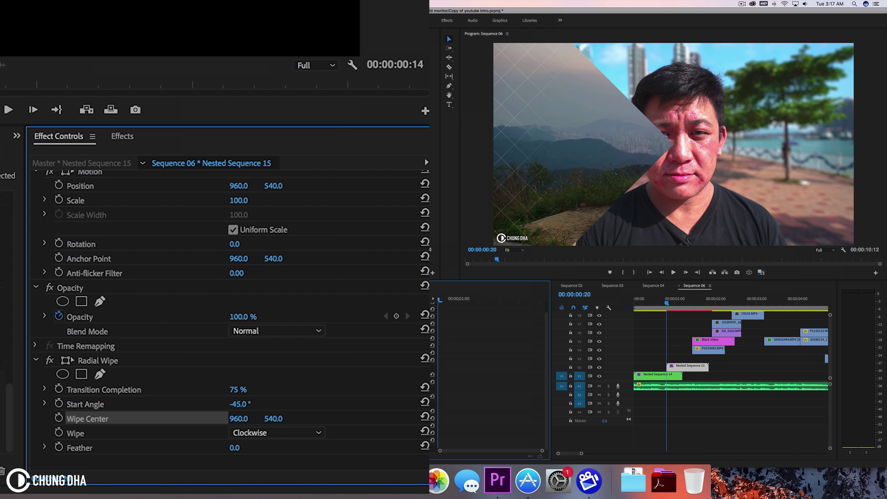
Step: Keyframe the Radial Wipe's Wipe Center at 00:00:00:20 and duplicate the effect on the same nested sequence
{"action": "left_click", "coordinate": [58, 418]}
{"action": "left_click", "coordinate": [112, 360]}
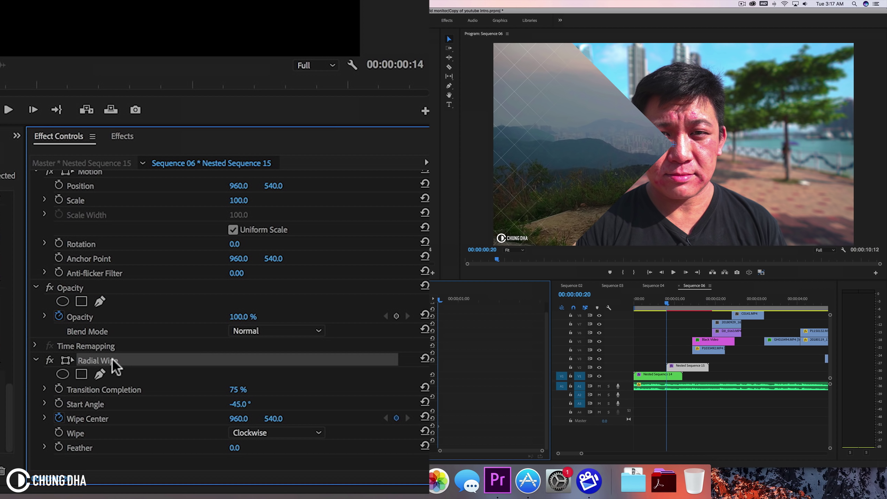
{"action": "key", "text": "super+c"}
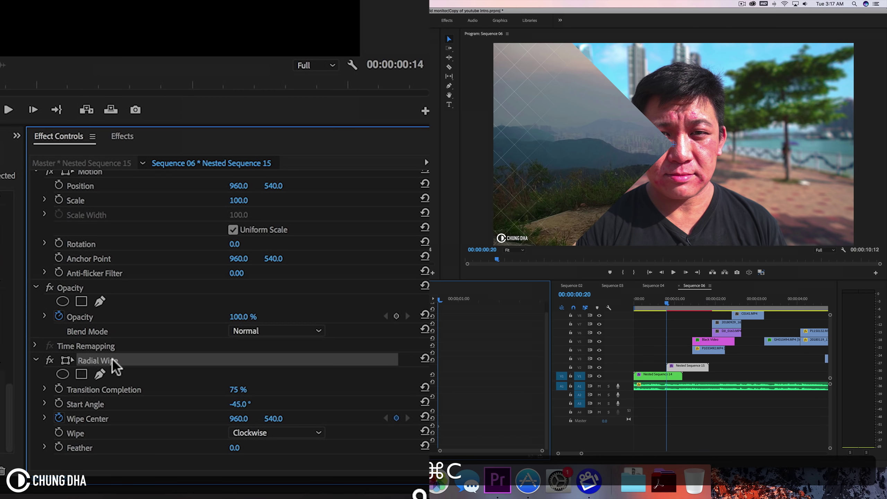
{"action": "key", "text": "super+v"}
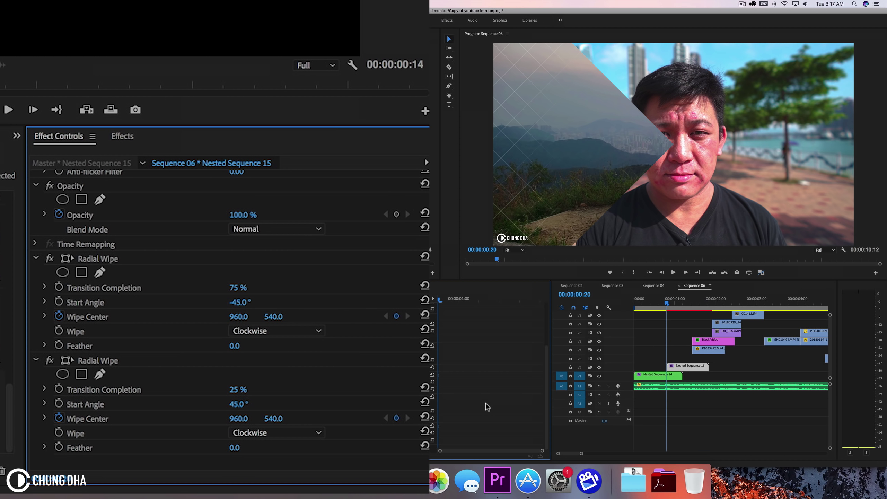
Step: Disable the second Radial Wipe, then keyframe the first one's Wipe Center at 00:00:01:04 with a horizontal value of 2458
{"action": "left_click", "coordinate": [49, 361]}
{"action": "key", "text": "space"}
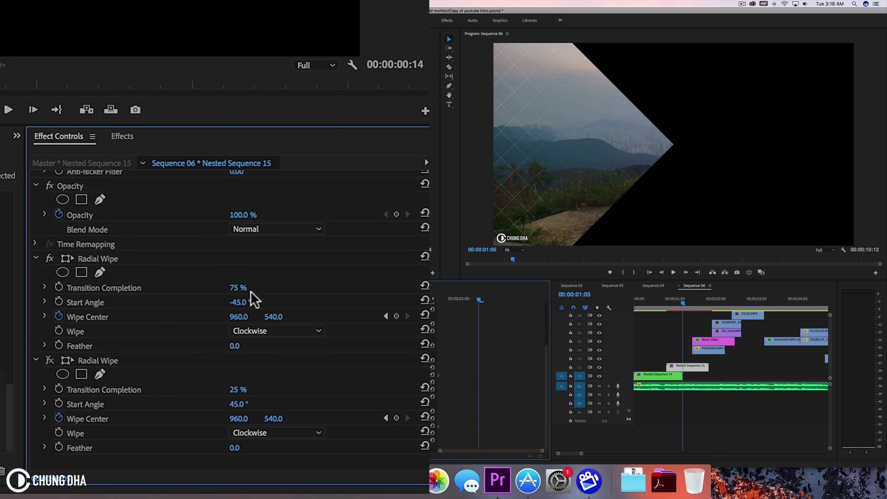
{"action": "key", "text": "Left"}
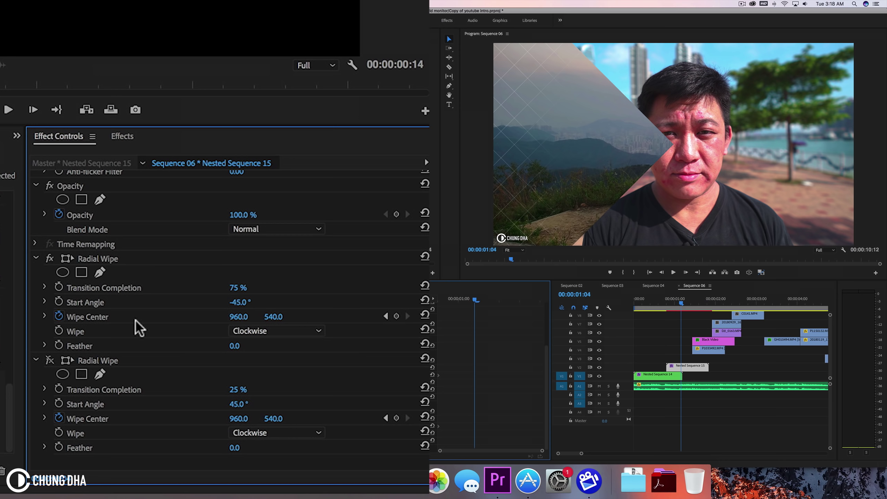
{"action": "left_click_drag", "start_coordinate": [237, 320], "coordinate": [439, 319]}
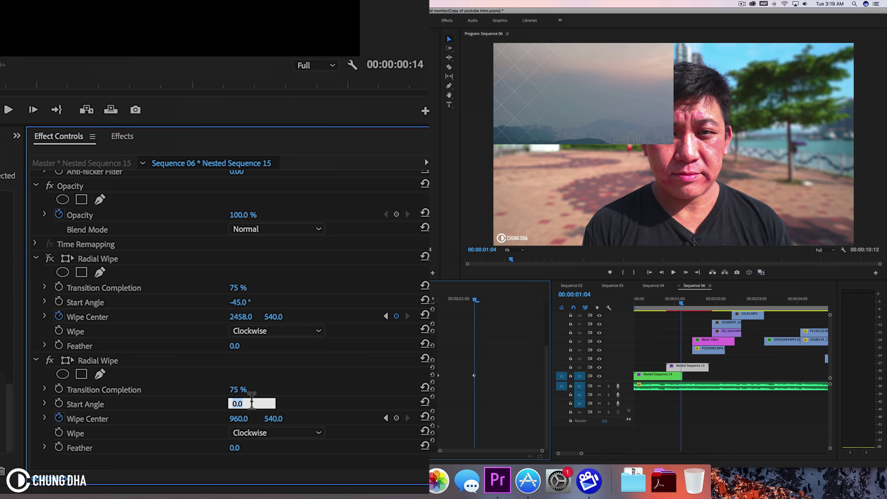
Step: Set the second Radial Wipe's start angle to 135°
{"action": "type", "text": "135"}
{"action": "key", "text": "Return"}
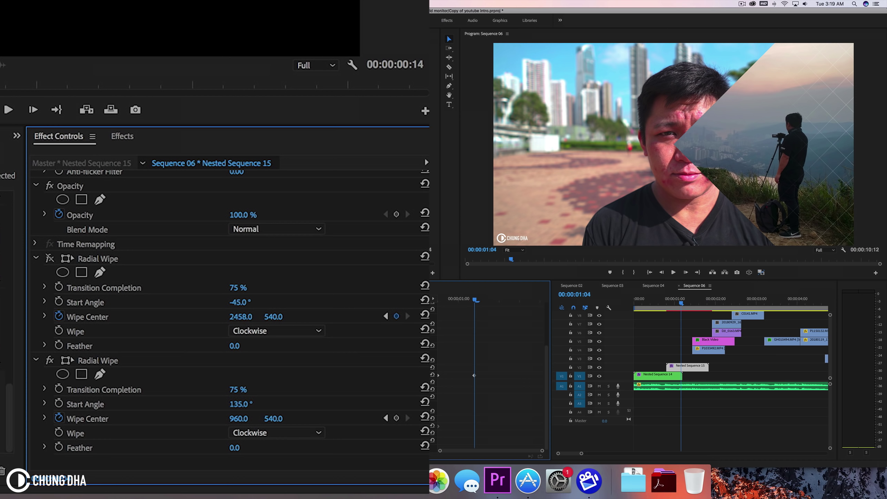
Step: Keyframe a lower horizontal Wipe Center on the second Radial Wipe at 00:00:01:04, re-enable the first Radial Wipe, and preview the wipe
{"action": "left_click_drag", "start_coordinate": [240, 418], "coordinate": [148, 418]}
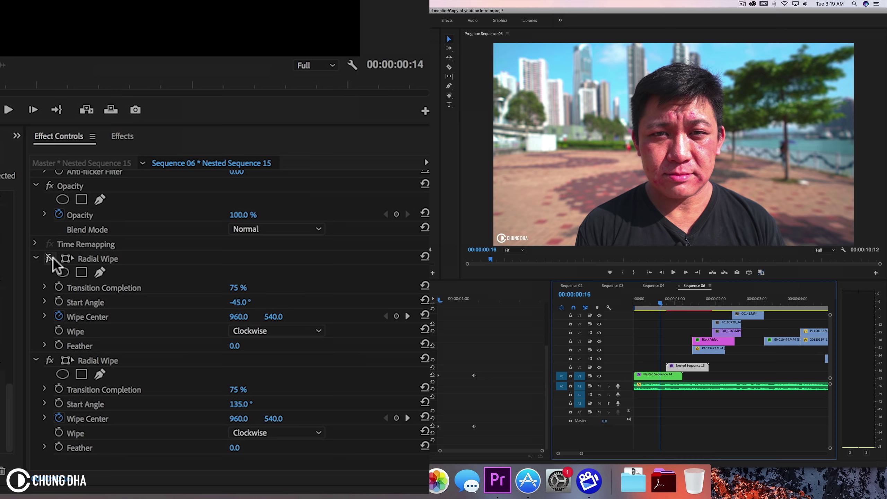
{"action": "left_click", "coordinate": [49, 258]}
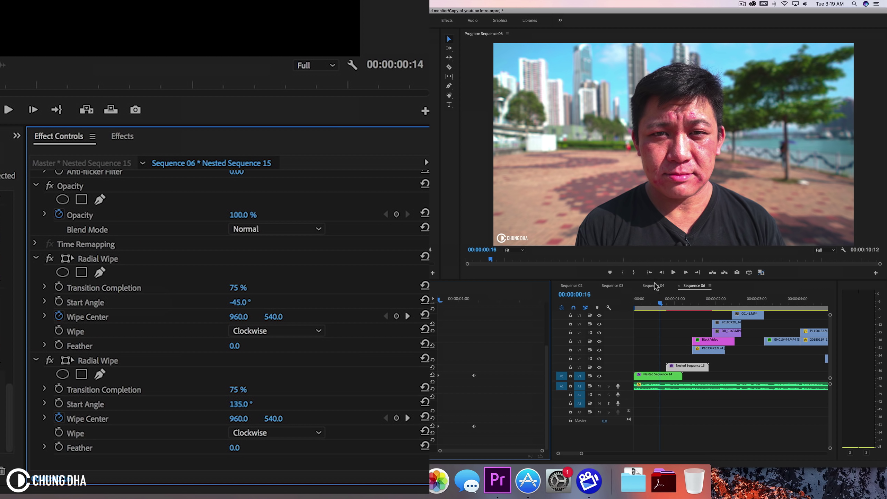
{"action": "left_click_drag", "start_coordinate": [663, 299], "coordinate": [687, 301]}
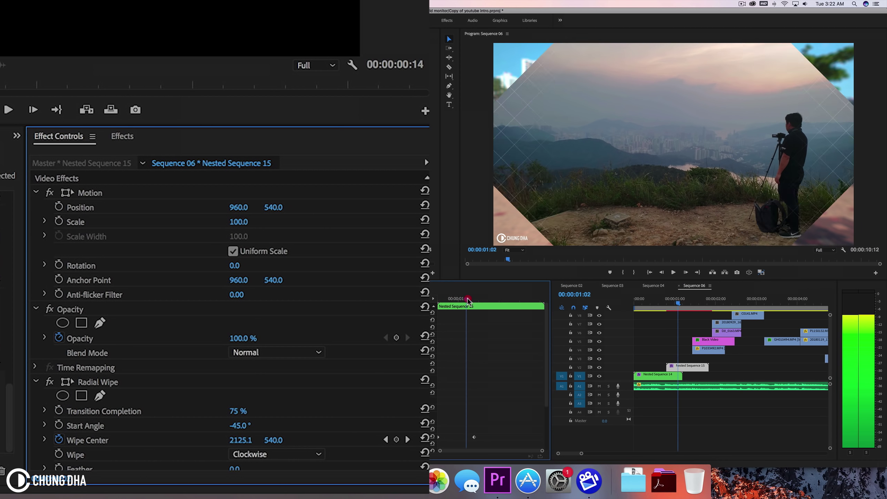
Step: Keyframe the nested sequence's Scale at 100 at 00:00:00:20 and at 125 at 00:00:01:05
{"action": "left_click_drag", "start_coordinate": [467, 299], "coordinate": [440, 300]}
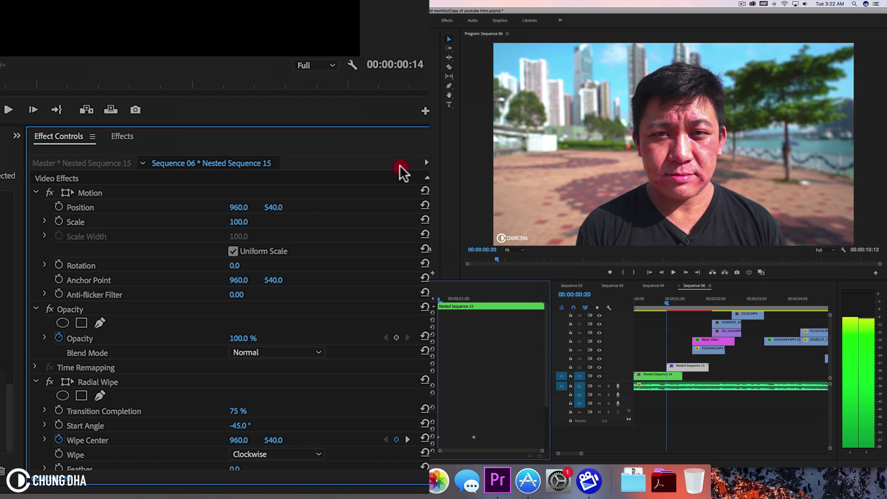
{"action": "left_click", "coordinate": [58, 222]}
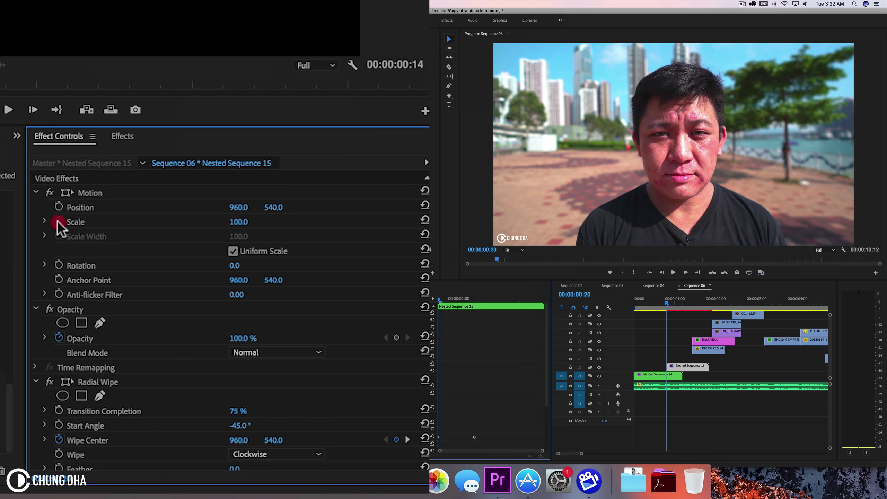
{"action": "left_click", "coordinate": [683, 305]}
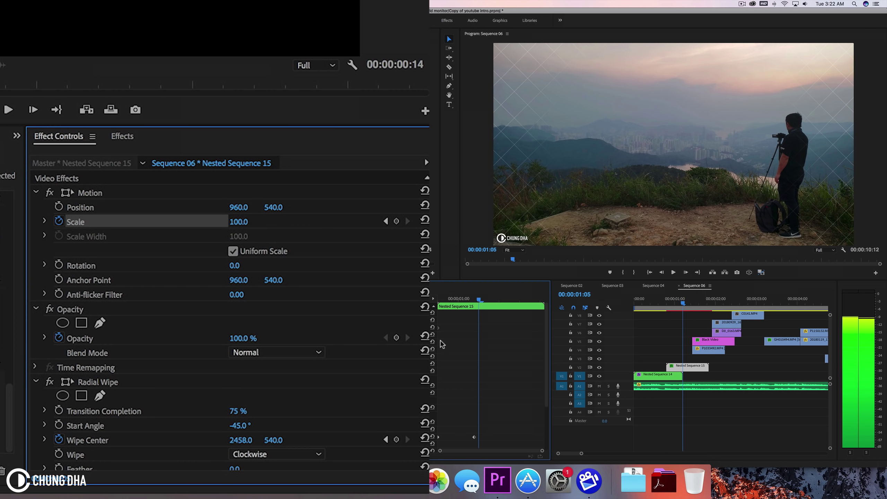
{"action": "left_click", "coordinate": [244, 222]}
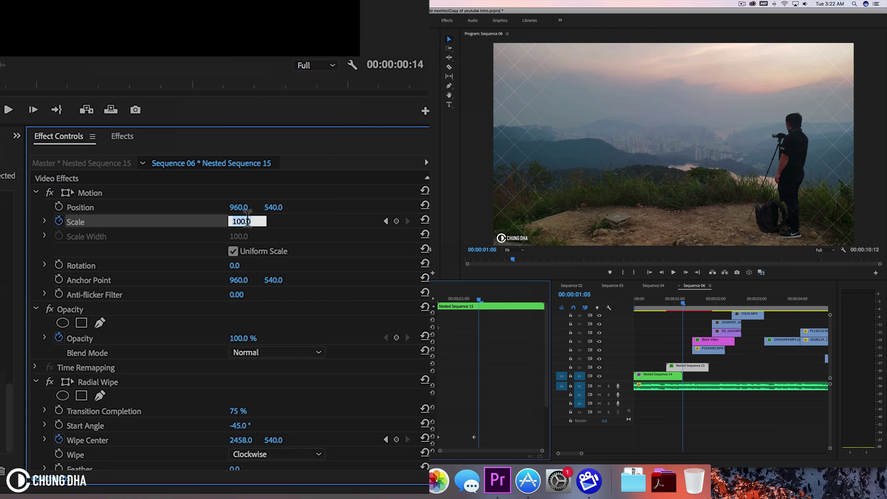
{"action": "type", "text": "125"}
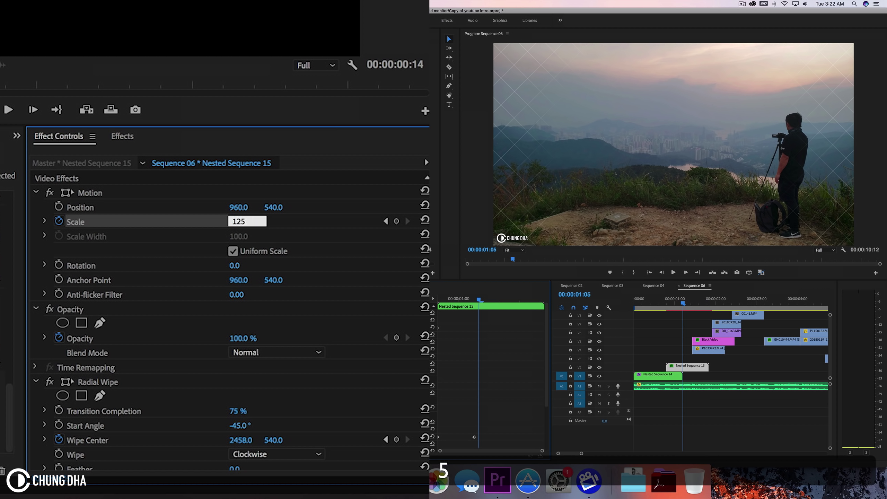
{"action": "key", "text": "Return"}
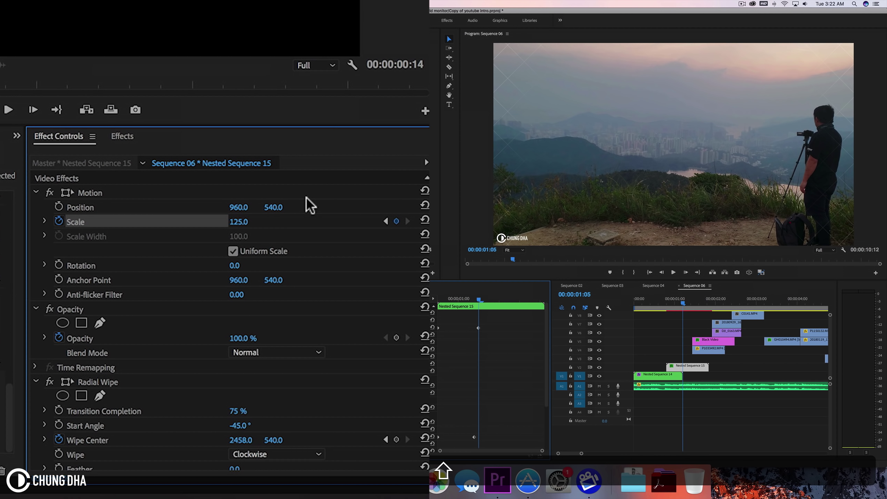
Step: Try resetting the nested sequence's Scale to 100 at 00:00:01:10 and preview the scale animation
{"action": "key", "text": "shift+Right"}
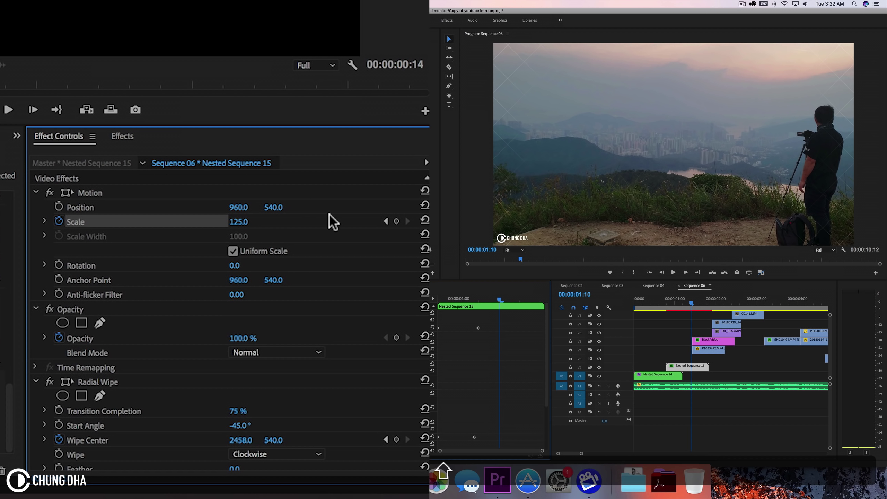
{"action": "left_click", "coordinate": [424, 220]}
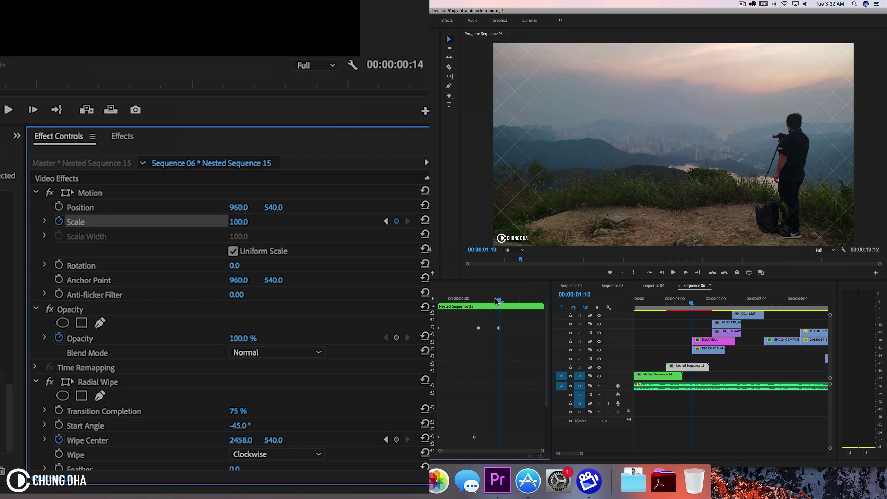
{"action": "left_click_drag", "start_coordinate": [452, 300], "coordinate": [505, 297]}
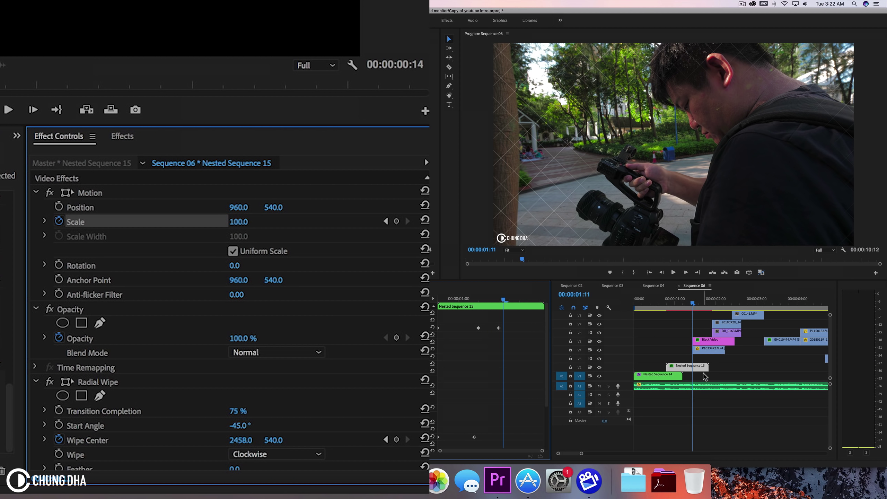
Step: Move the playhead to 00:00:01:15, ten frames after the 125 Scale keyframe
{"action": "left_click", "coordinate": [478, 298]}
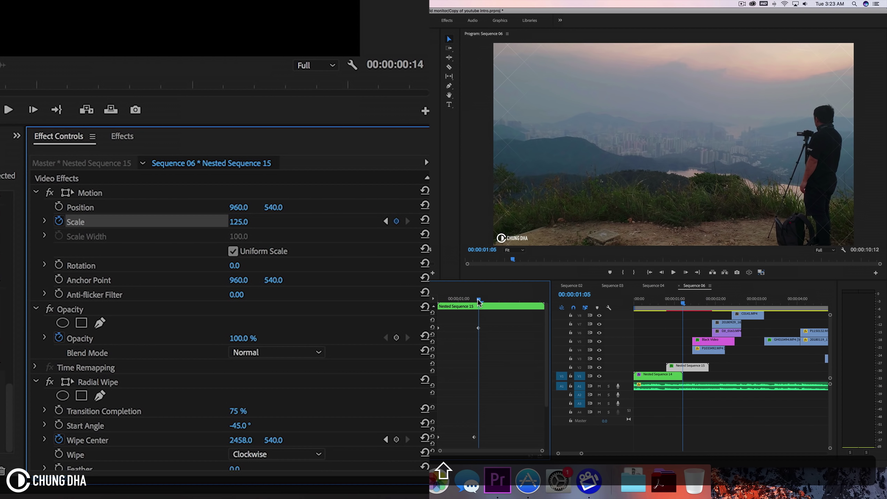
{"action": "key", "text": "shift+Right"}
{"action": "key", "text": "shift+Right"}
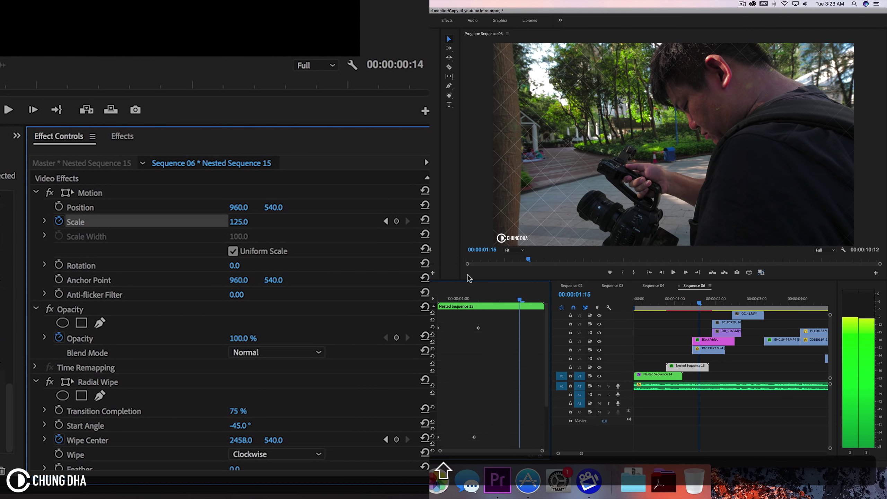
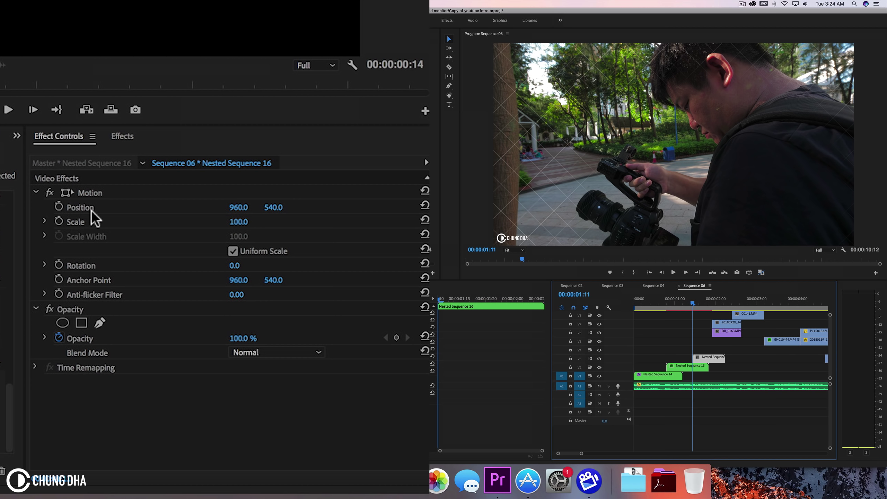
Step: Keyframe Nested Sequence 16's Position at 960 horizontally at 00:00:01:21 and at 2880 at 00:00:01:11
{"action": "key", "text": "shift"}
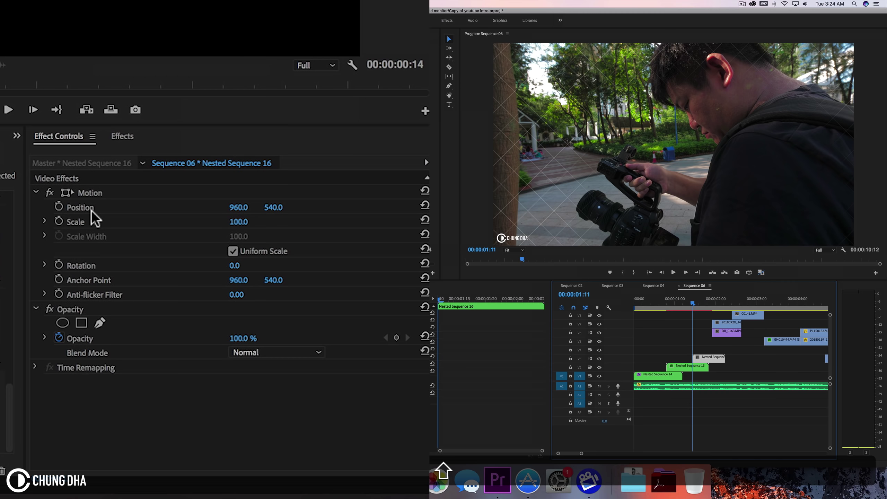
{"action": "key", "text": "shift+Right"}
{"action": "key", "text": "shift+Right"}
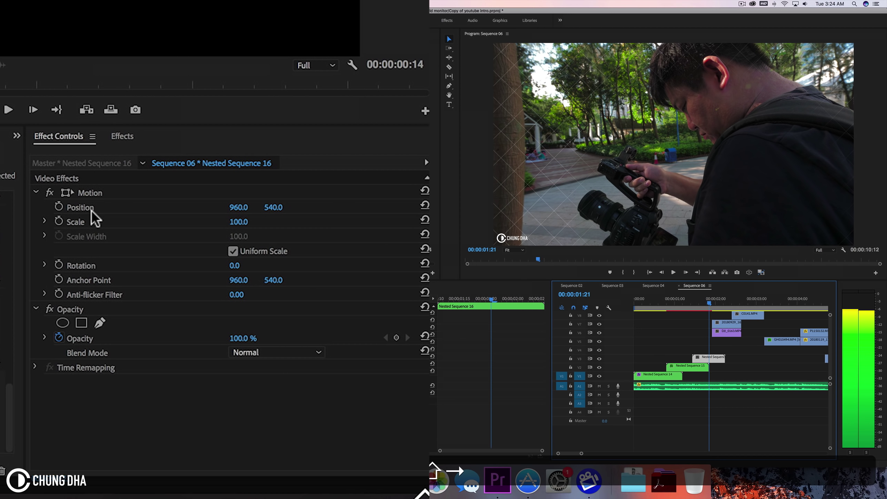
{"action": "left_click", "coordinate": [58, 206]}
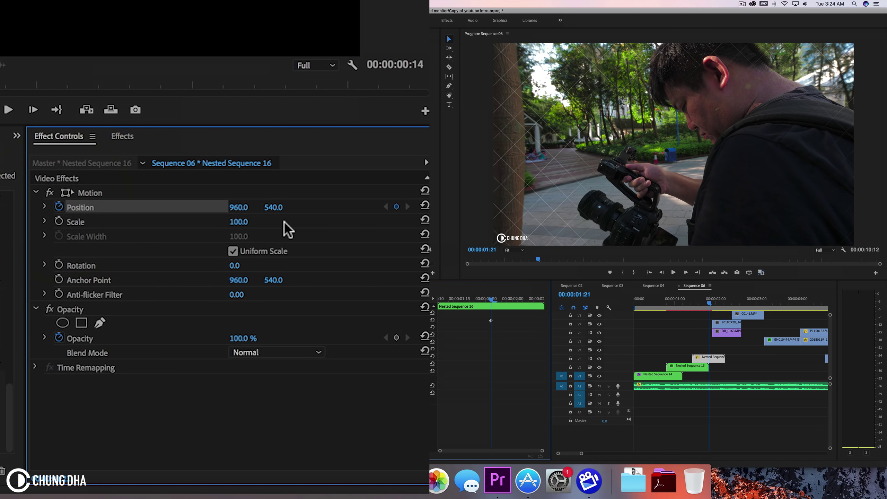
{"action": "left_click_drag", "start_coordinate": [464, 299], "coordinate": [441, 299]}
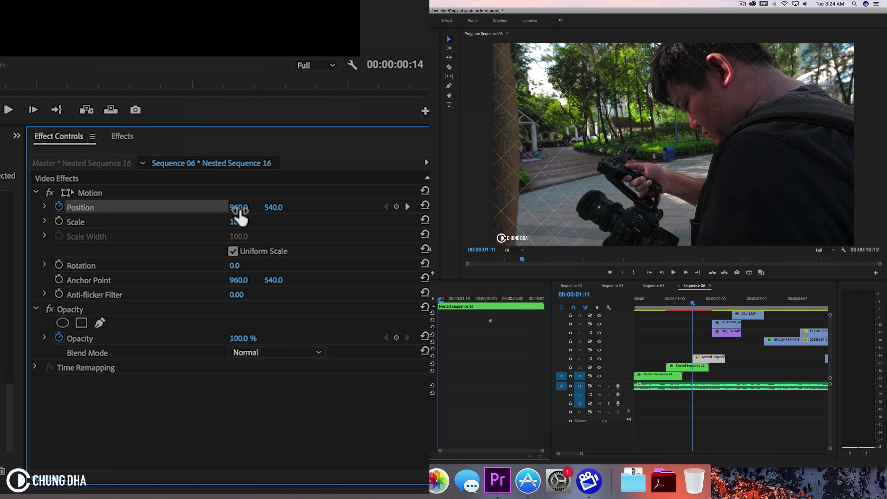
{"action": "left_click_drag", "start_coordinate": [238, 207], "coordinate": [371, 207]}
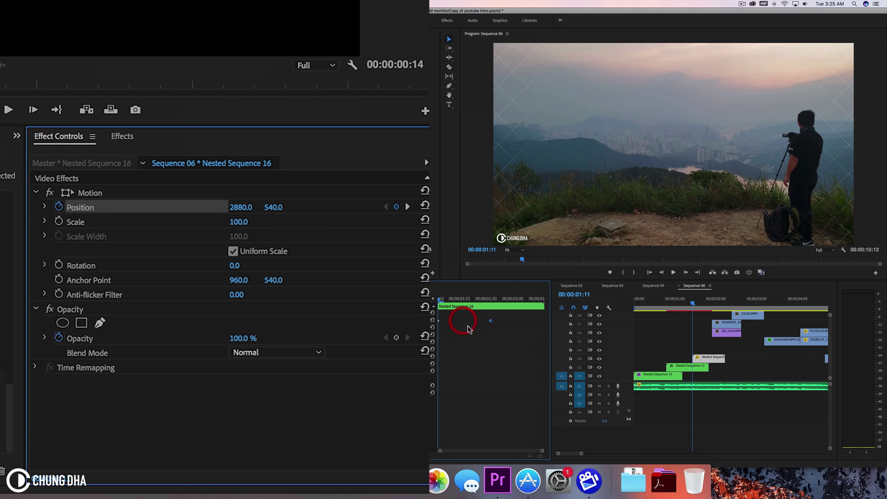
Step: Set Nested Sequence 16's end Position keyframe to Bezier temporal interpolation and shape its velocity curve to start fast and ease into the end
{"action": "right_click", "coordinate": [490, 321]}
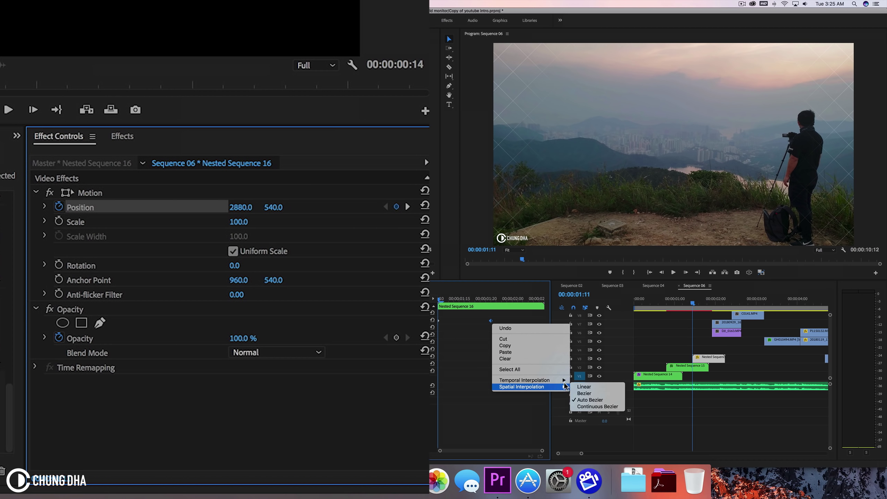
{"action": "mouse_move", "coordinate": [551, 380]}
{"action": "left_click", "coordinate": [583, 386]}
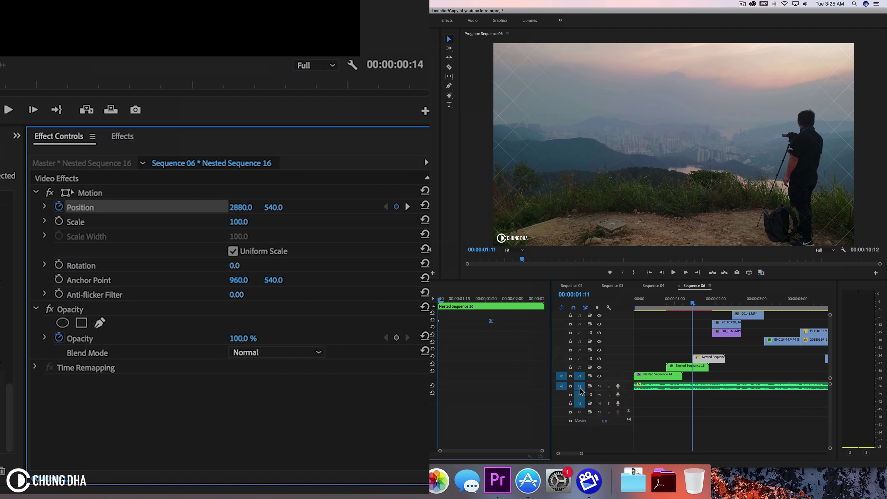
{"action": "left_click", "coordinate": [42, 207]}
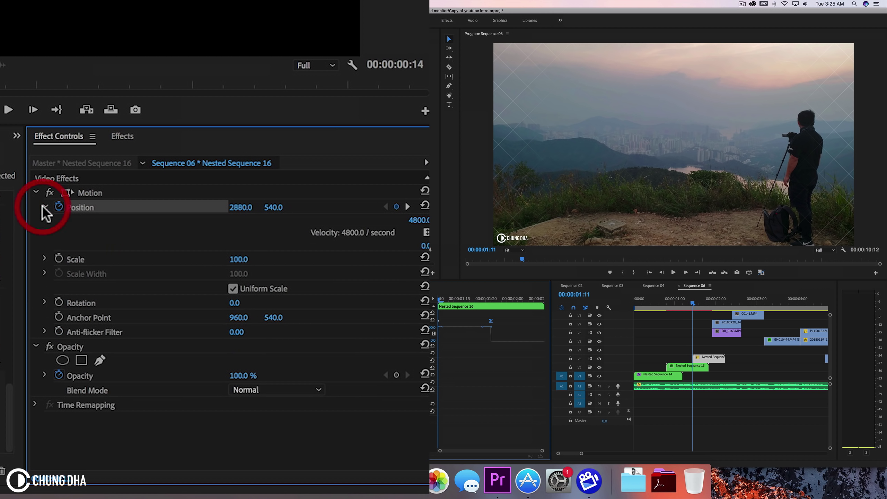
{"action": "left_click_drag", "start_coordinate": [482, 330], "coordinate": [465, 341]}
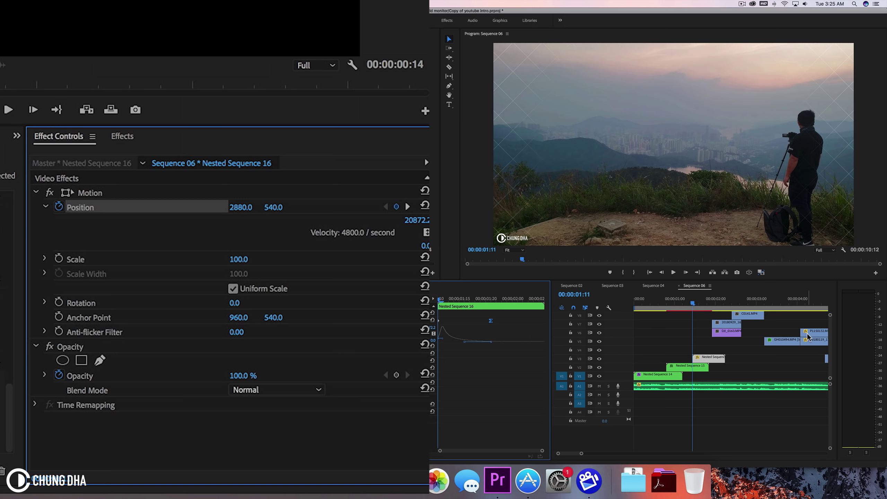
Step: Keyframe Nested Sequence 15's horizontal Position at 960 at 00:00:01:11 and -960 at 00:00:01:18, hiding the track of Nested Sequence 16
{"action": "left_click", "coordinate": [696, 366]}
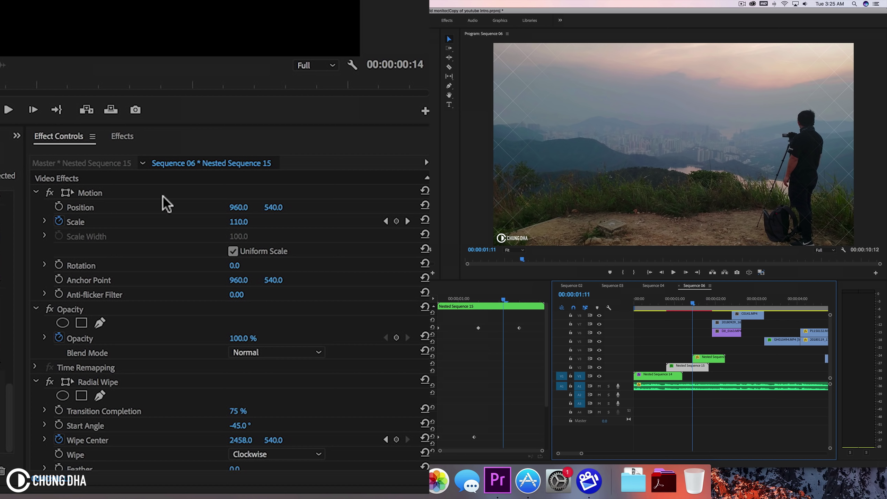
{"action": "left_click", "coordinate": [58, 206]}
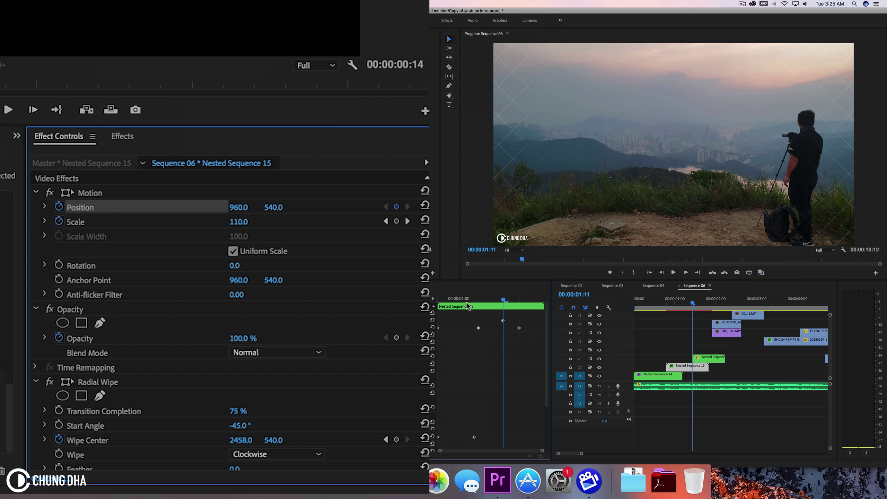
{"action": "left_click_drag", "start_coordinate": [506, 298], "coordinate": [530, 300]}
{"action": "left_click", "coordinate": [599, 359]}
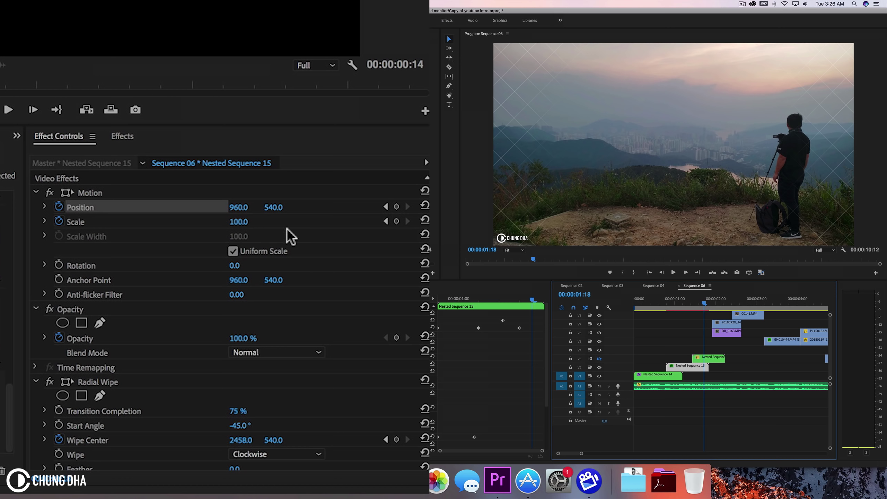
{"action": "left_click_drag", "start_coordinate": [237, 209], "coordinate": [28, 210]}
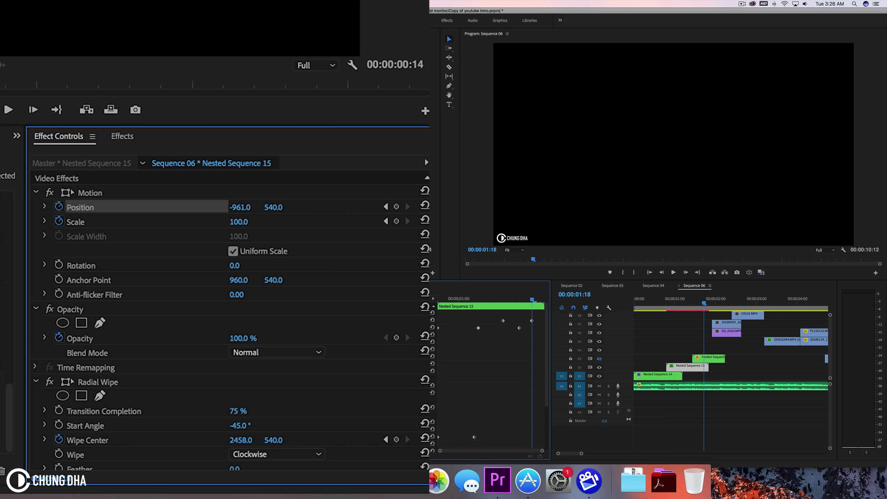
{"action": "left_click", "coordinate": [243, 208]}
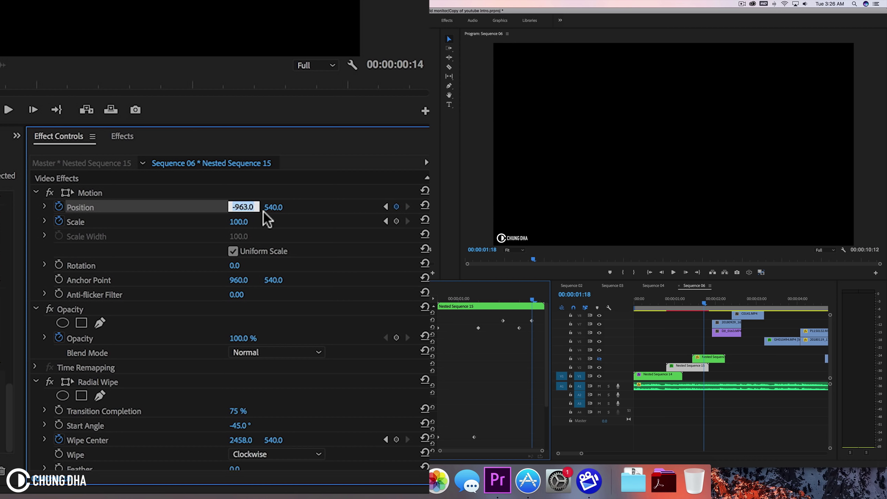
{"action": "type", "text": "-"}
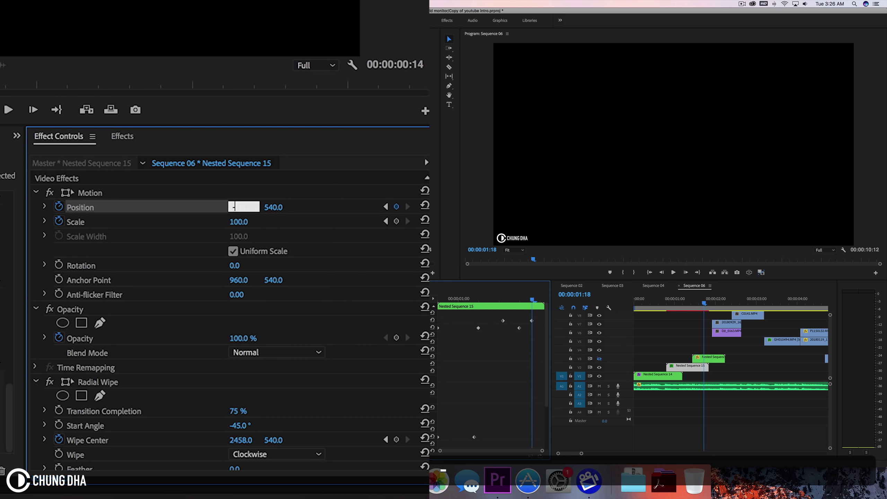
{"action": "type", "text": "960"}
{"action": "key", "text": "Return"}
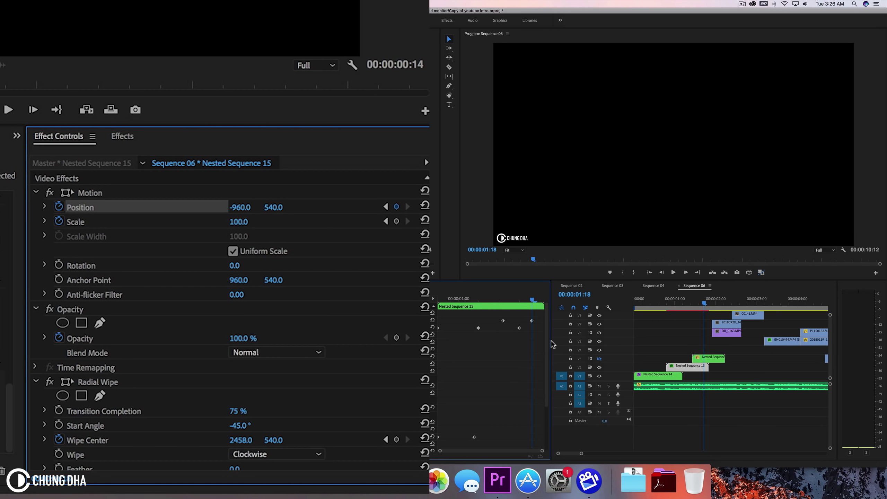
Step: Make Nested Sequence 15's end Position keyframe temporal Bezier, ease its velocity curve and shift the keyframe later, then show Nested Sequence 16's track again
{"action": "right_click", "coordinate": [531, 322]}
{"action": "mouse_move", "coordinate": [582, 380]}
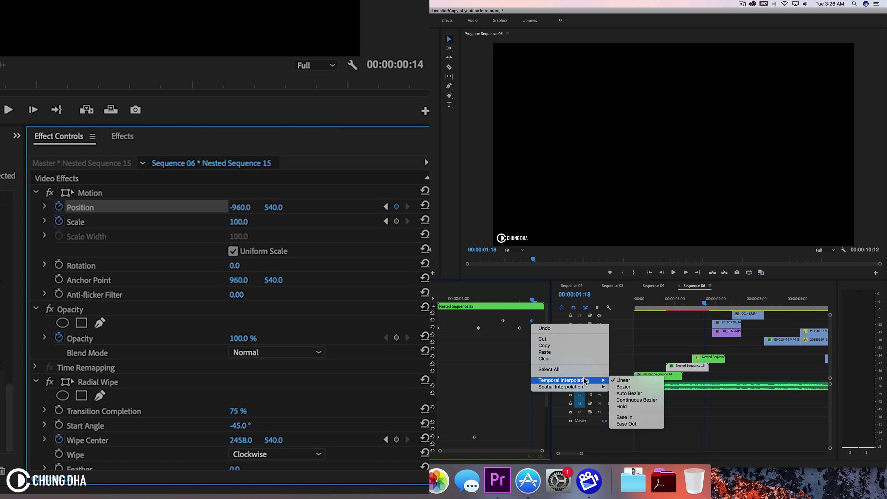
{"action": "left_click", "coordinate": [613, 387]}
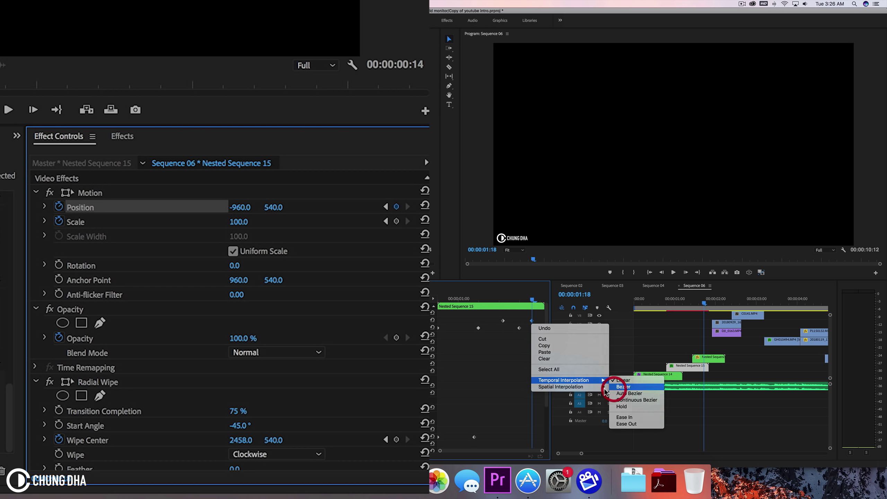
{"action": "left_click", "coordinate": [44, 206]}
{"action": "left_click_drag", "start_coordinate": [527, 329], "coordinate": [476, 343]}
{"action": "left_click_drag", "start_coordinate": [531, 323], "coordinate": [543, 323]}
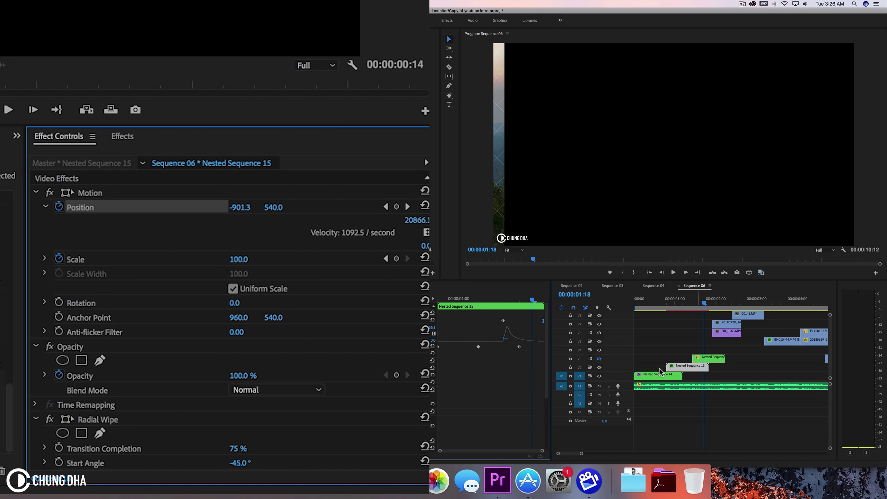
{"action": "left_click", "coordinate": [595, 360]}
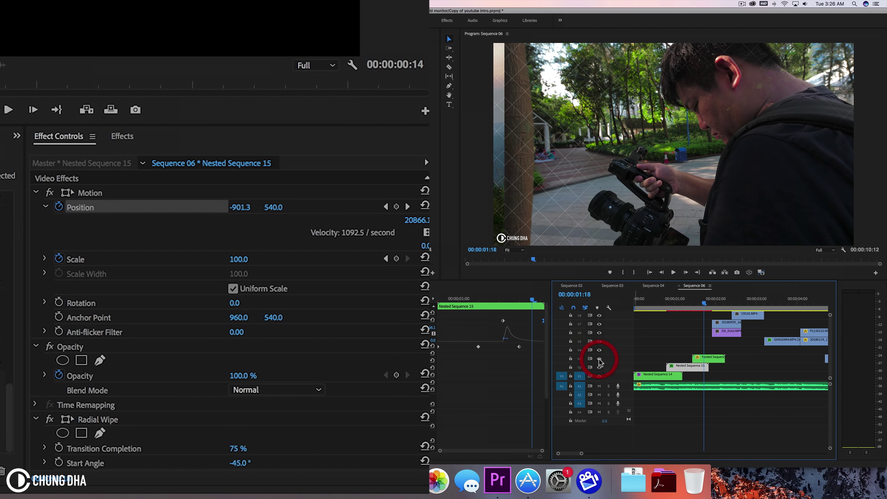
Step: Play the sequence from the start to review the slide transitions between the nested clips
{"action": "left_click_drag", "start_coordinate": [691, 313], "coordinate": [625, 308]}
{"action": "key", "text": "space"}
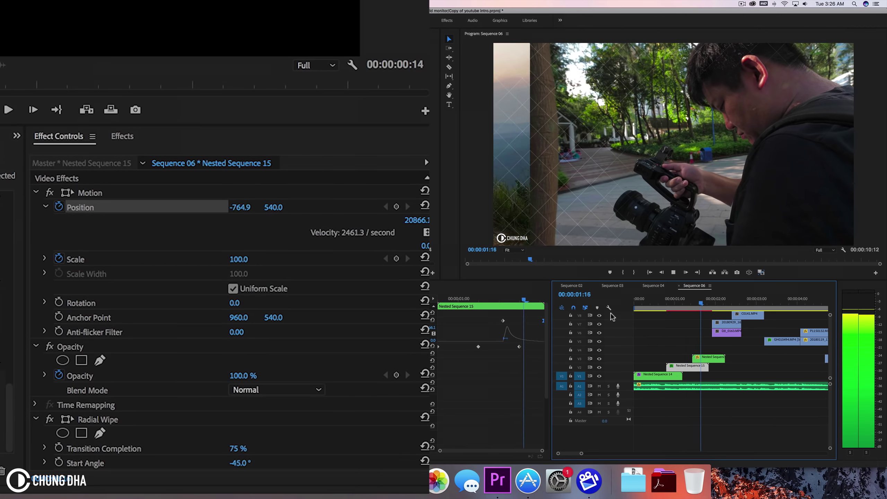
{"action": "left_click", "coordinate": [667, 300]}
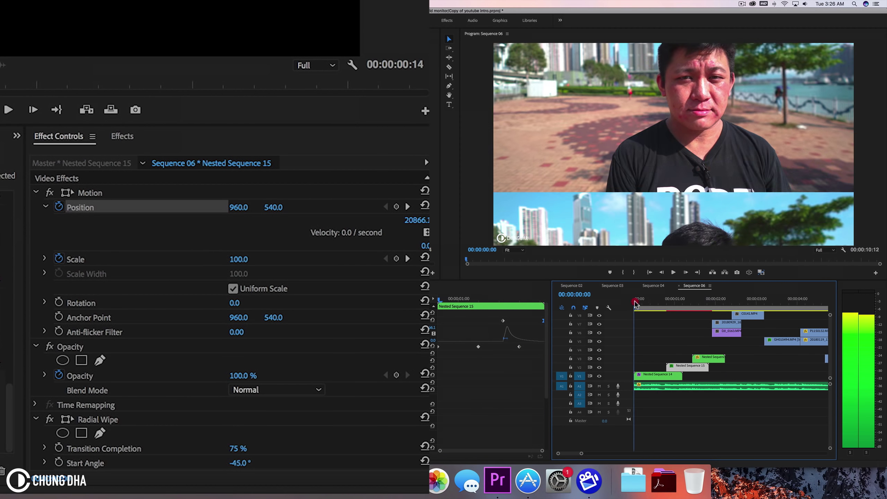
{"action": "left_click_drag", "start_coordinate": [668, 301], "coordinate": [709, 297]}
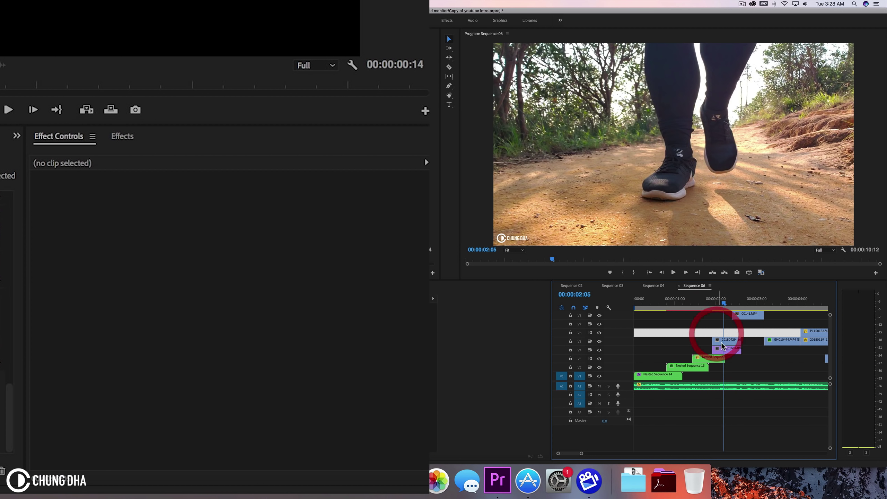
Step: Apply the Crop effect from the Quick list to the stacked clips 20180929_162642.mp4 and DJI_0163.MP4
{"action": "left_click_drag", "start_coordinate": [716, 325], "coordinate": [724, 344]}
{"action": "left_click", "coordinate": [725, 344]}
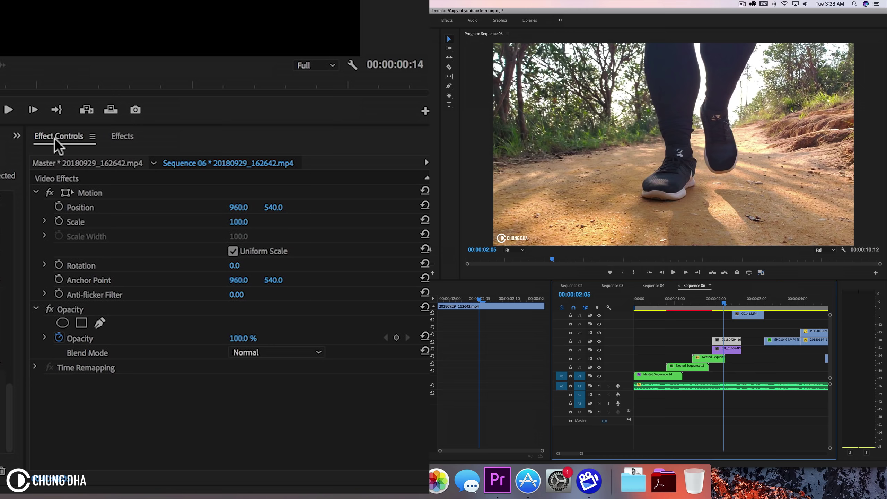
{"action": "left_click", "coordinate": [125, 137]}
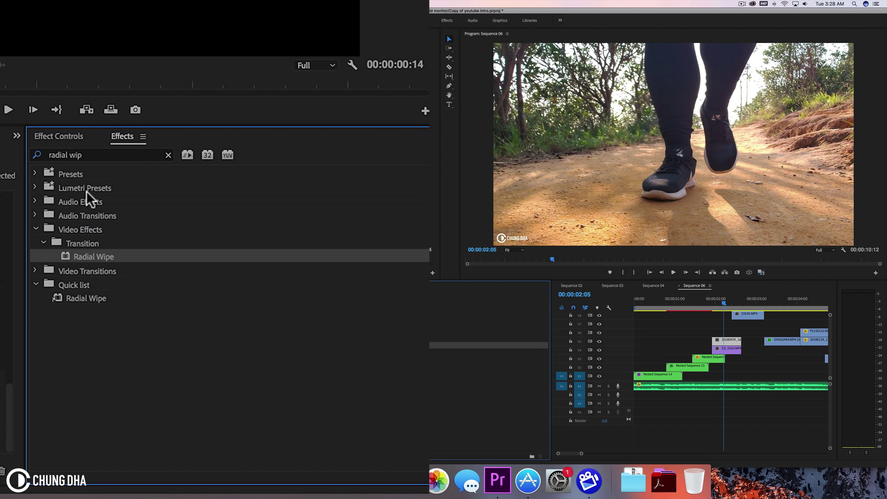
{"action": "left_click", "coordinate": [167, 155]}
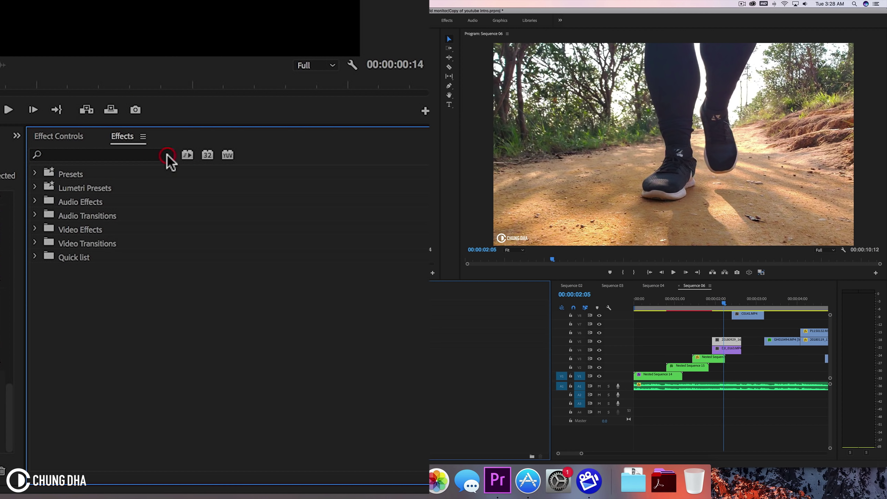
{"action": "left_click", "coordinate": [39, 254]}
{"action": "left_click_drag", "start_coordinate": [70, 298], "coordinate": [651, 354]}
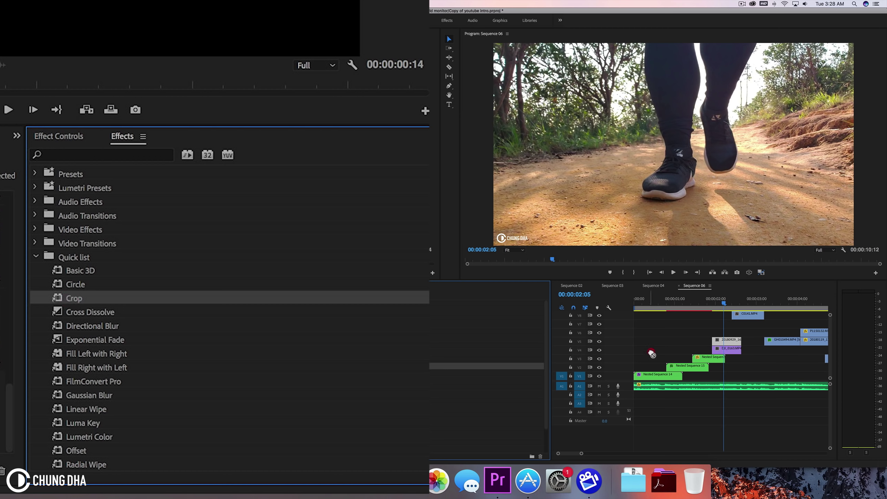
{"action": "left_click_drag", "start_coordinate": [711, 338], "coordinate": [712, 340]}
{"action": "left_click_drag", "start_coordinate": [79, 301], "coordinate": [464, 359]}
{"action": "left_click_drag", "start_coordinate": [665, 355], "coordinate": [722, 341]}
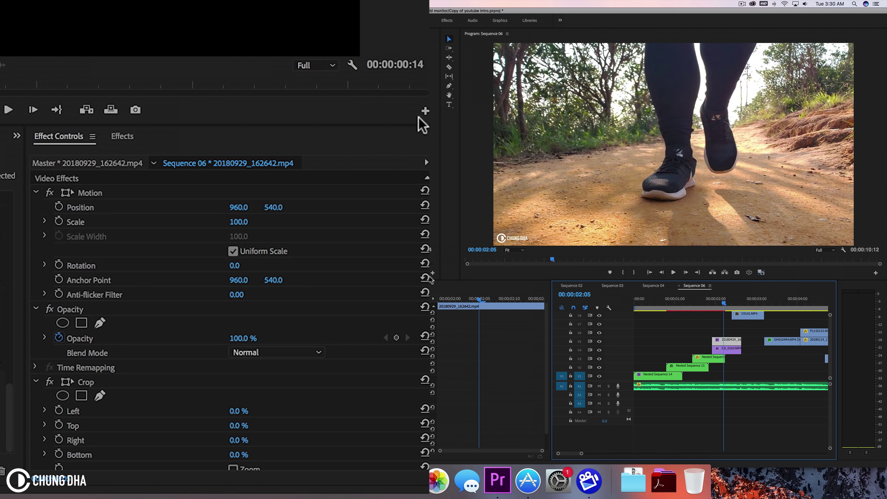
Step: Set 20180929_162642.mp4's horizontal Position to 1440 and crop its left side by 25%
{"action": "left_click", "coordinate": [240, 207]}
{"action": "type", "text": "1440"}
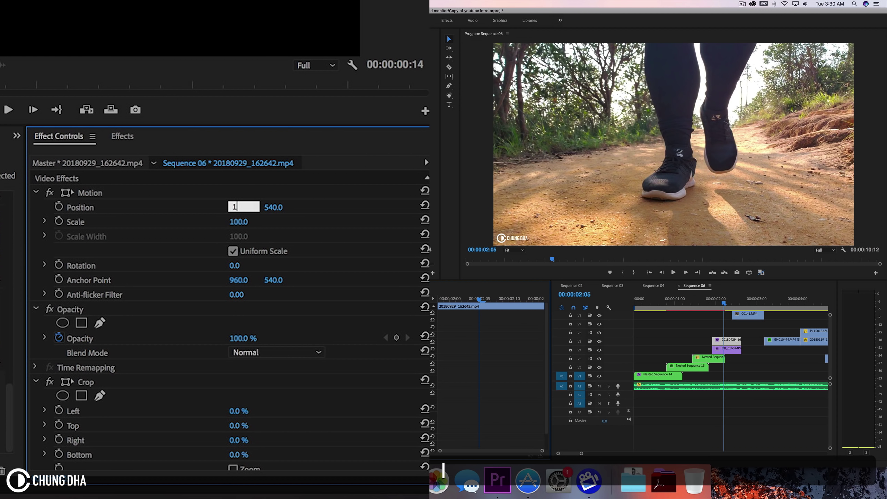
{"action": "key", "text": "Return"}
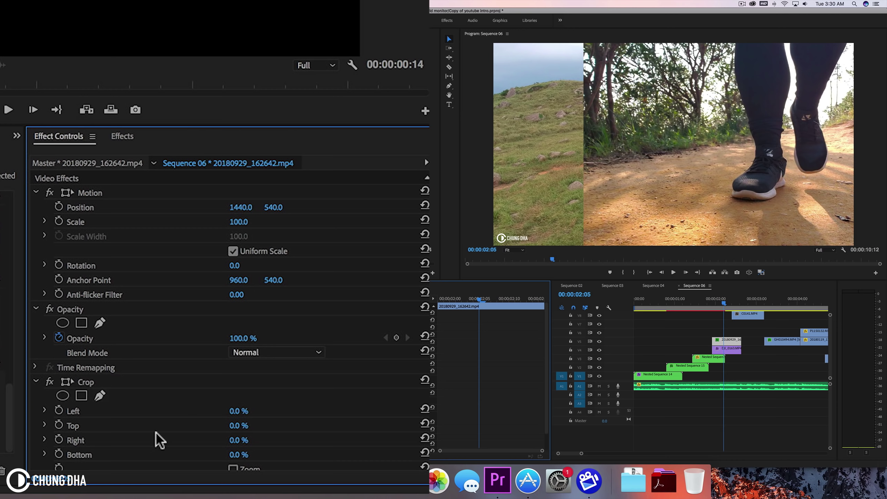
{"action": "left_click", "coordinate": [246, 410]}
{"action": "type", "text": "25"}
{"action": "key", "text": "Return"}
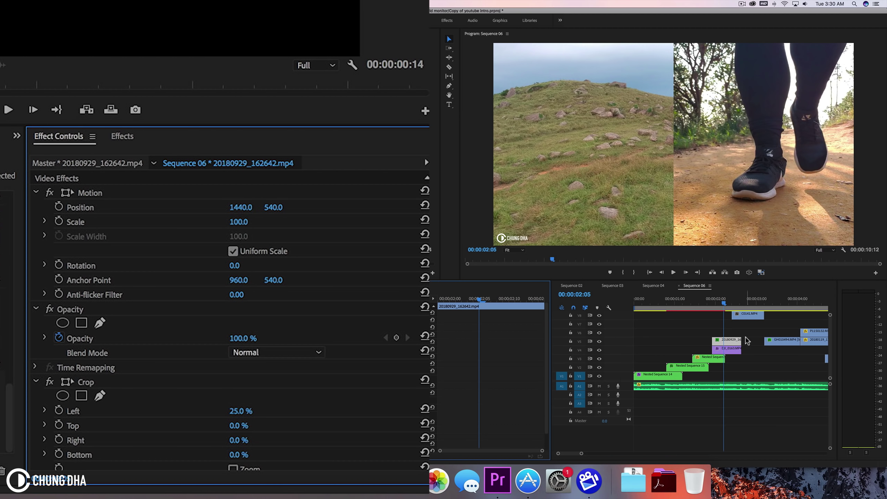
Step: Set DJI_0163.MP4's horizontal Position to 480 and crop its right side by 25%
{"action": "left_click", "coordinate": [727, 350]}
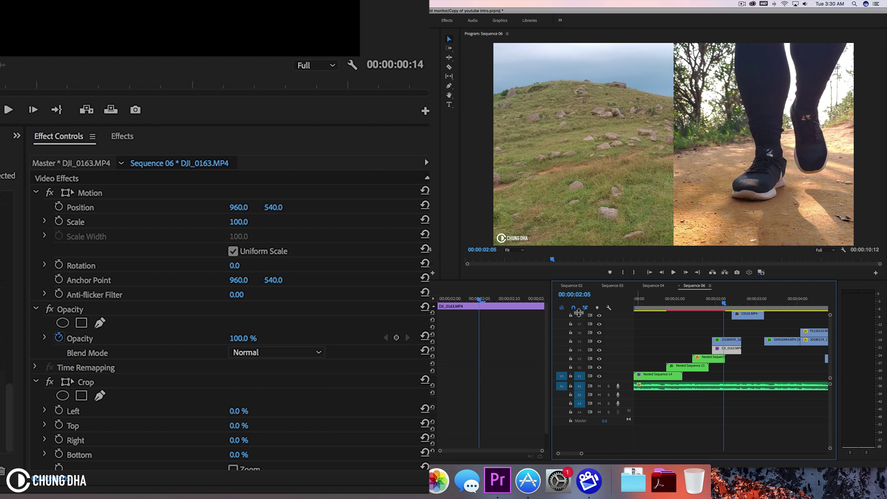
{"action": "left_click", "coordinate": [238, 207]}
{"action": "type", "text": "480"}
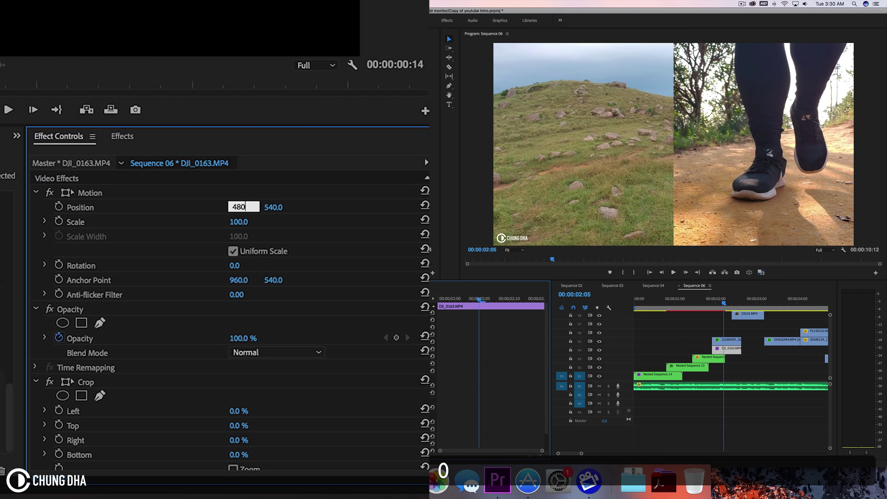
{"action": "key", "text": "Return"}
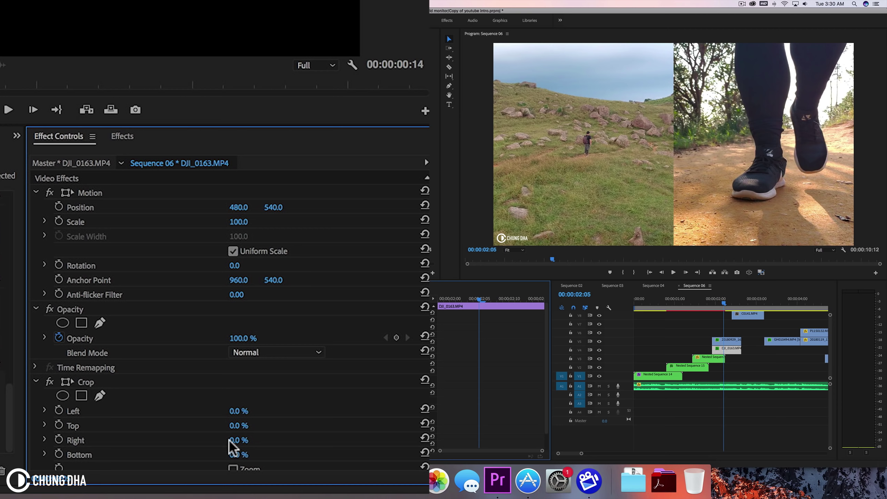
{"action": "left_click", "coordinate": [241, 441]}
{"action": "type", "text": "25"}
{"action": "key", "text": "Return"}
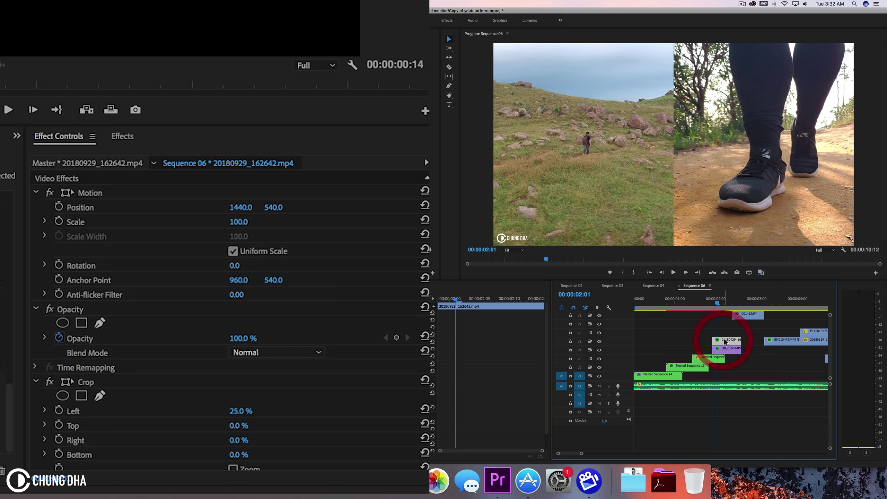
Step: Keyframe 20180929_162642.mp4's vertical Position at 540 at 00:00:02:06 and at 1621 at the clip's start, 00:00:01:23
{"action": "left_click", "coordinate": [469, 298]}
{"action": "left_click_drag", "start_coordinate": [469, 299], "coordinate": [436, 301]}
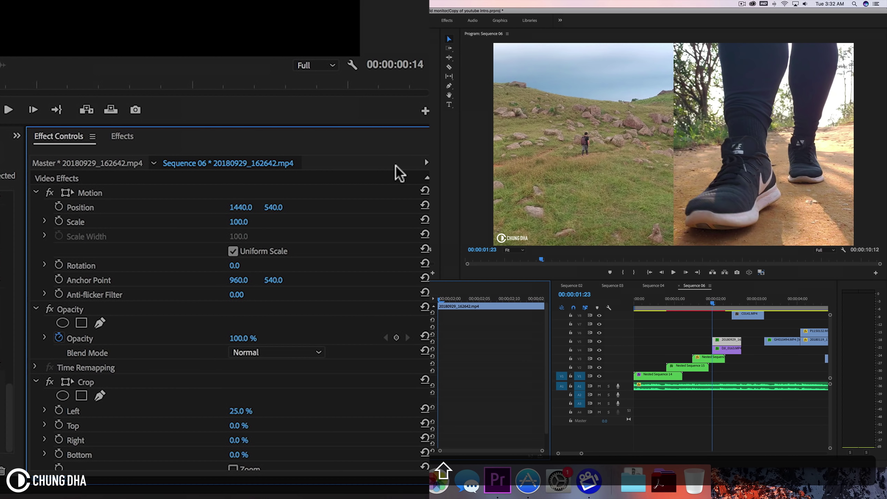
{"action": "key", "text": "shift+Right"}
{"action": "key", "text": "shift+Right"}
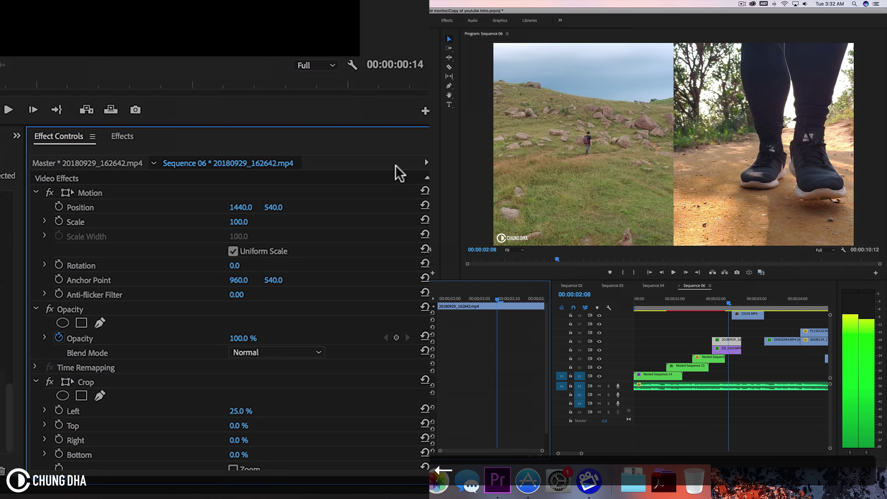
{"action": "key", "text": "Left"}
{"action": "key", "text": "Left"}
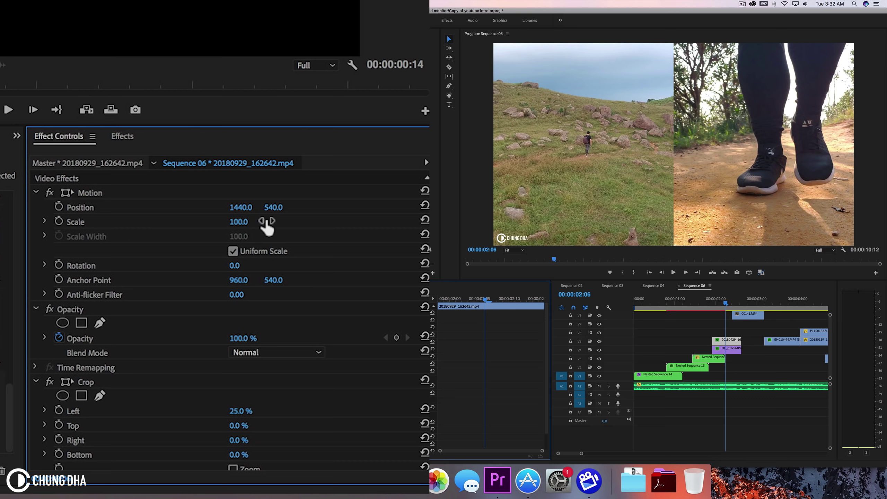
{"action": "left_click", "coordinate": [59, 207]}
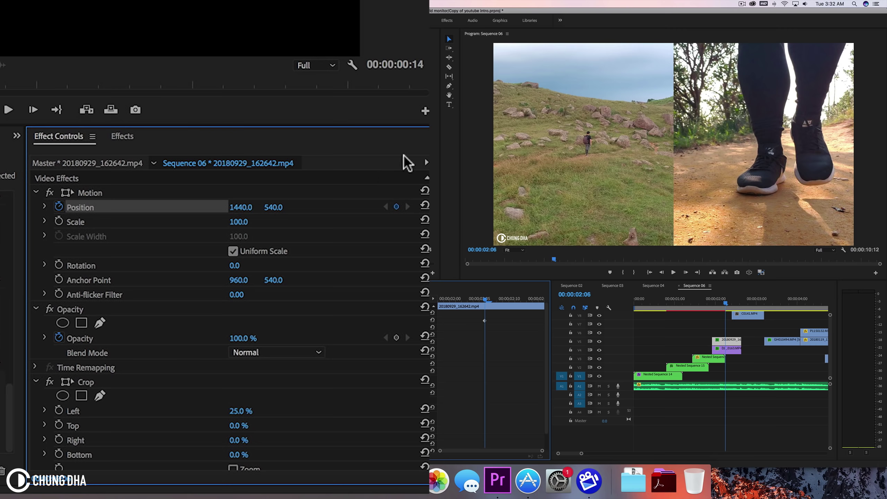
{"action": "left_click_drag", "start_coordinate": [473, 301], "coordinate": [377, 170]}
{"action": "mouse_move", "coordinate": [273, 207]}
{"action": "left_mouse_down"}
{"action": "mouse_move", "coordinate": [391, 207]}
{"action": "mouse_move", "coordinate": [277, 206]}
{"action": "left_mouse_up"}
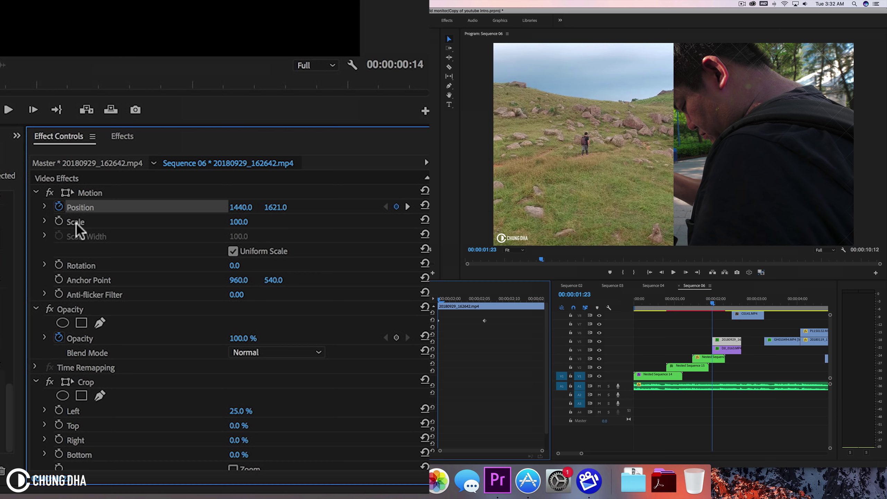
Step: Set 20180929_162642.mp4's end Position keyframe to Bezier temporal interpolation and shape its velocity curve to start fast and ease into the end
{"action": "right_click", "coordinate": [484, 320]}
{"action": "mouse_move", "coordinate": [537, 380]}
{"action": "left_click", "coordinate": [576, 387]}
{"action": "left_click", "coordinate": [42, 210]}
{"action": "left_click", "coordinate": [43, 208]}
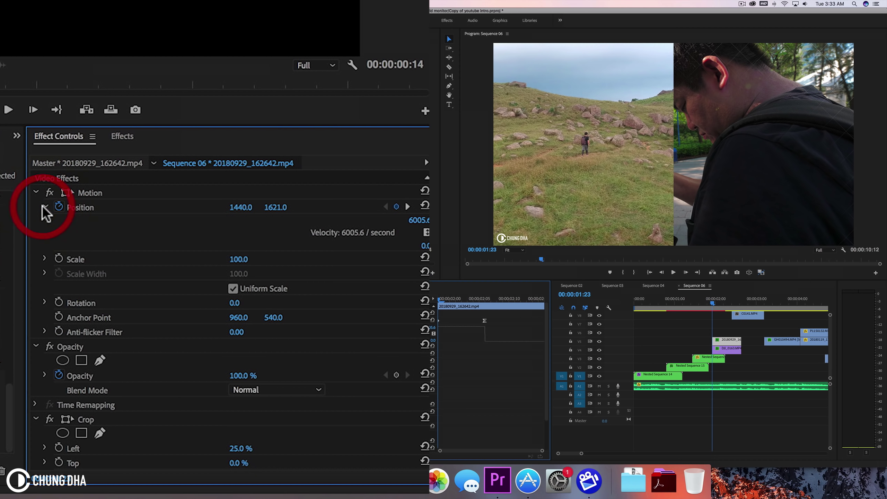
{"action": "left_click", "coordinate": [484, 320]}
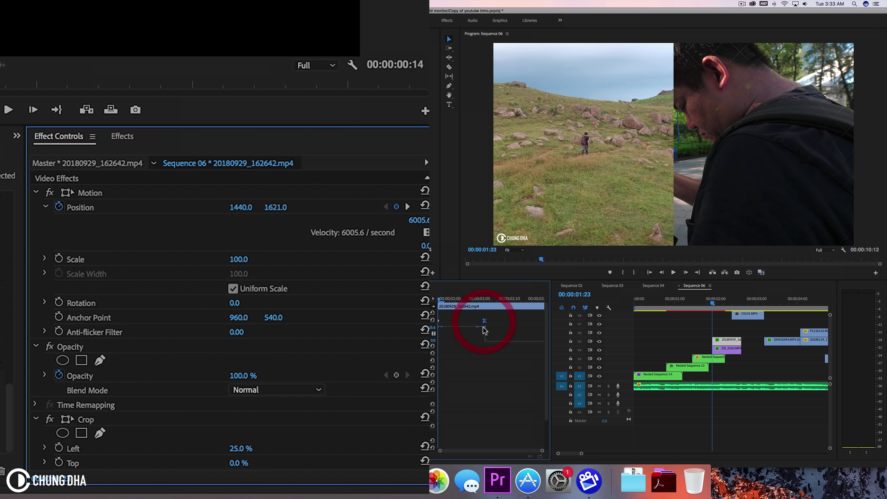
{"action": "left_click_drag", "start_coordinate": [481, 327], "coordinate": [423, 258]}
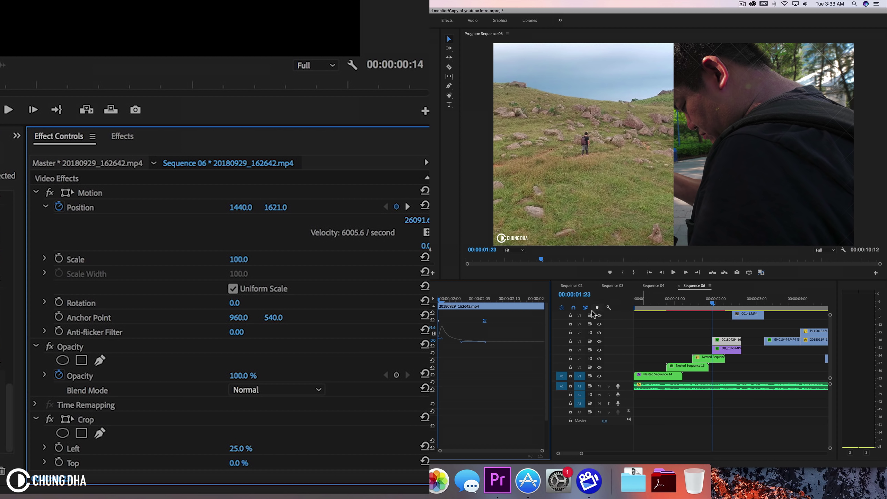
Step: Keyframe DJI_0163.MP4's vertical Position at 540 at 00:00:02:06 and at -541 at the clip's start, 00:00:01:23
{"action": "left_click", "coordinate": [733, 349]}
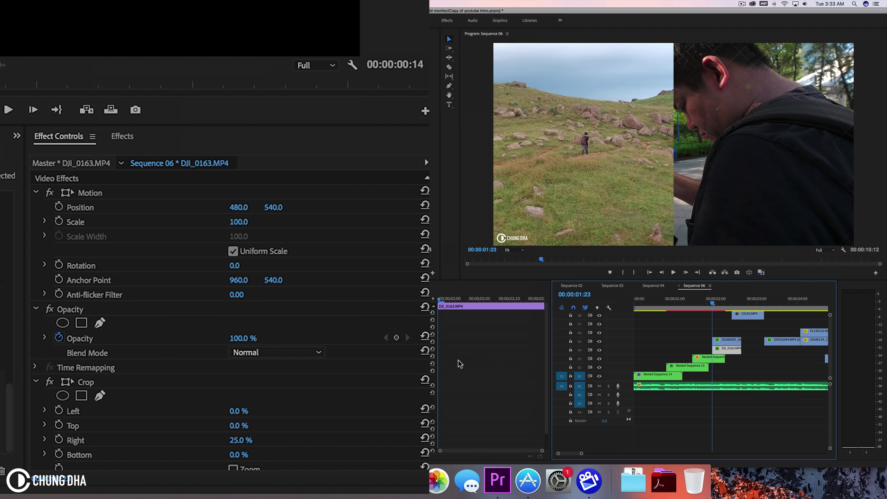
{"action": "key", "text": "shift+Right"}
{"action": "key", "text": "shift"}
{"action": "key", "text": "Right"}
{"action": "key", "text": "Right"}
{"action": "key", "text": "Right"}
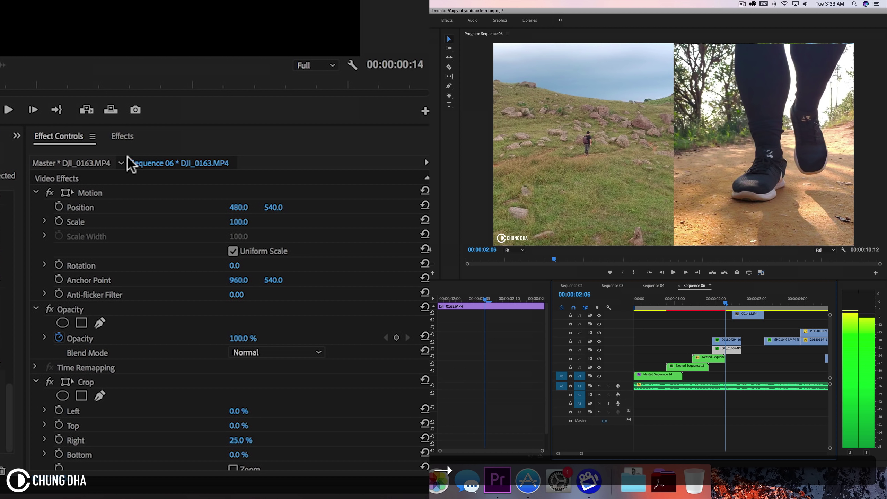
{"action": "left_click", "coordinate": [59, 207]}
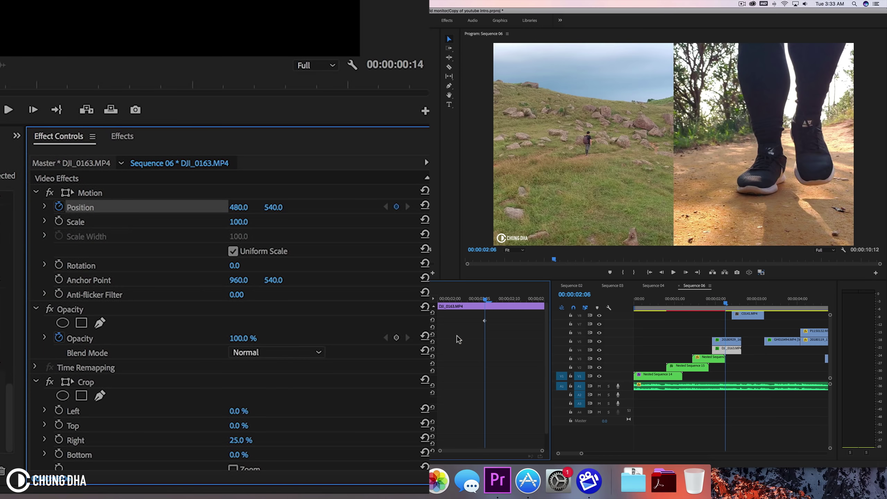
{"action": "left_click_drag", "start_coordinate": [480, 299], "coordinate": [377, 189]}
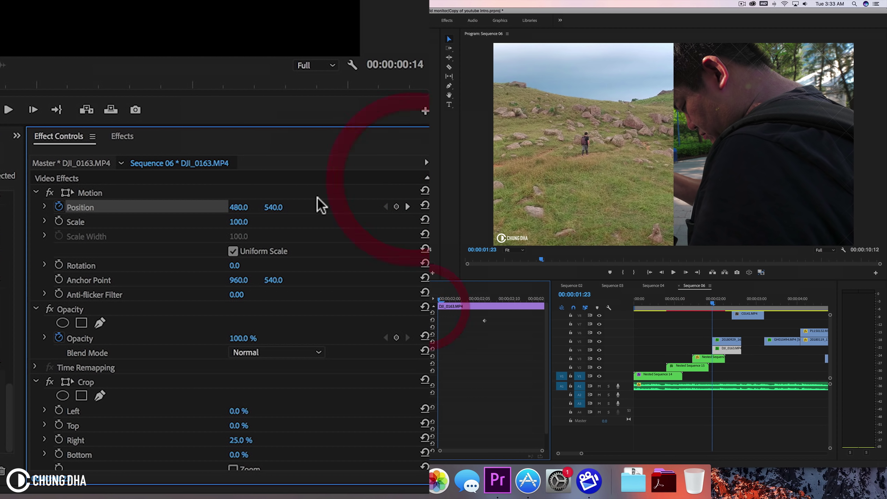
{"action": "left_click_drag", "start_coordinate": [277, 208], "coordinate": [140, 209]}
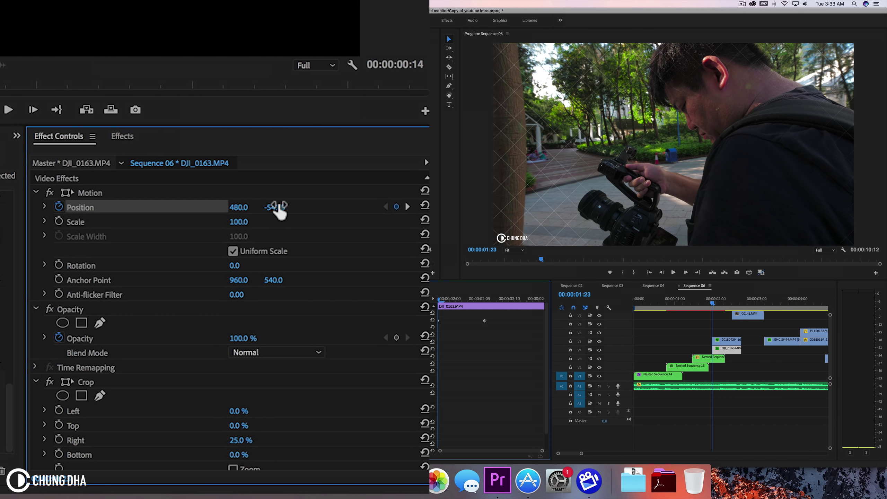
Step: Make DJI_0163.MP4's end Position keyframe temporal Bezier and shape its velocity curve to peak early and ease out
{"action": "right_click", "coordinate": [484, 321]}
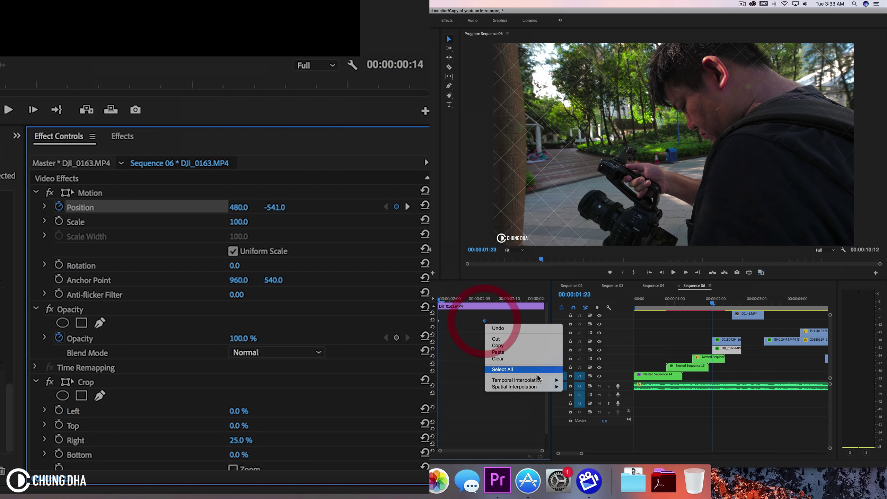
{"action": "mouse_move", "coordinate": [541, 380]}
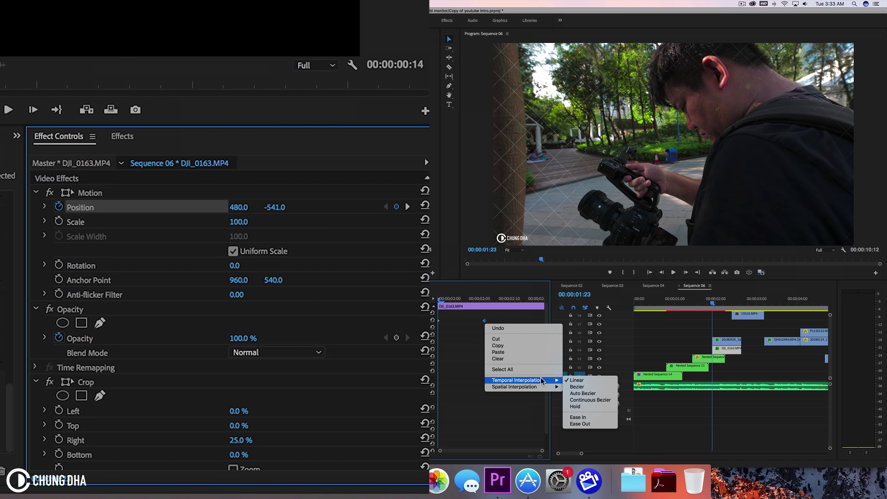
{"action": "left_click", "coordinate": [576, 386]}
{"action": "left_click", "coordinate": [45, 206]}
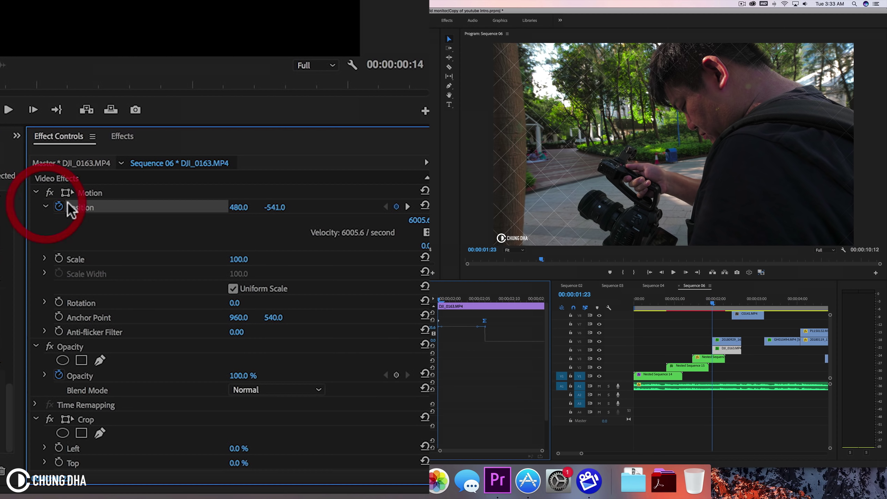
{"action": "left_click_drag", "start_coordinate": [458, 346], "coordinate": [331, 293]}
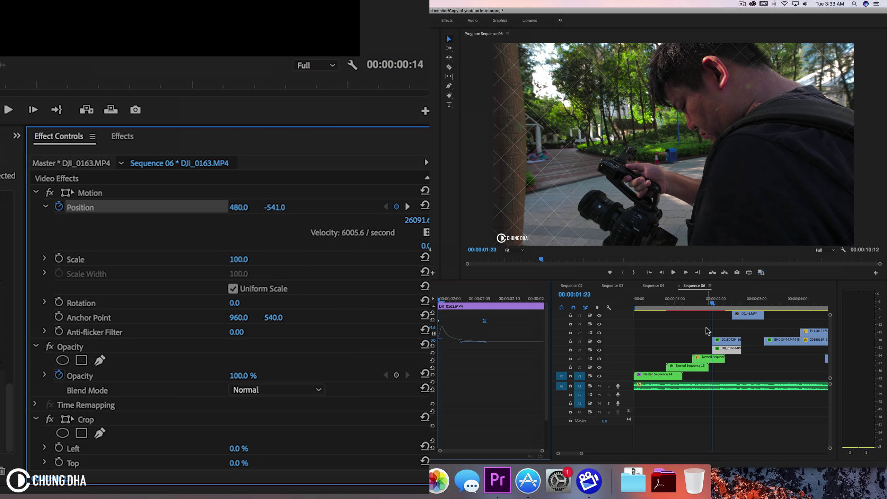
Step: Play back the split-screen slide-in, move the playhead to 00:00:02:06 and save the project
{"action": "key", "text": "space"}
{"action": "left_click", "coordinate": [704, 299]}
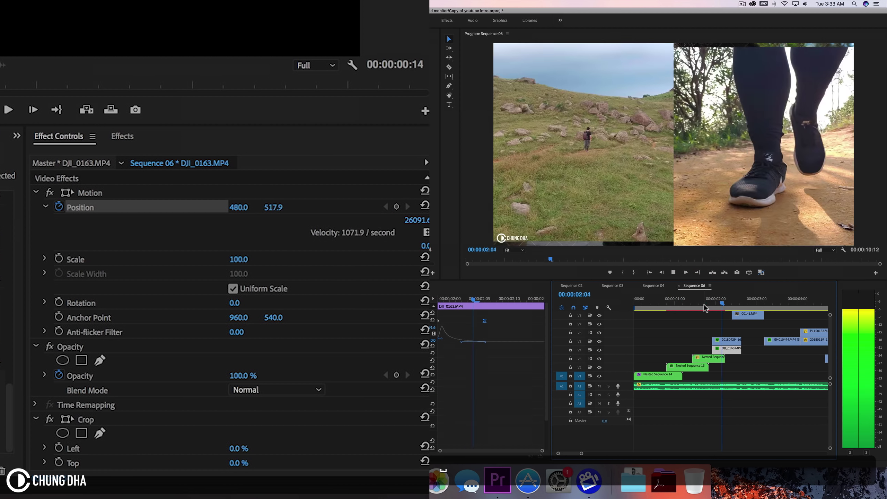
{"action": "left_click", "coordinate": [716, 303]}
{"action": "left_click_drag", "start_coordinate": [716, 302], "coordinate": [726, 304]}
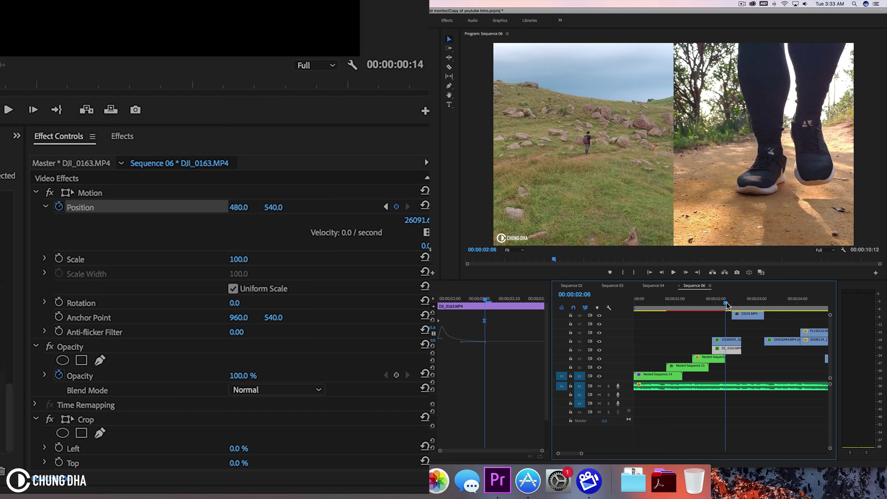
{"action": "key", "text": "super+s"}
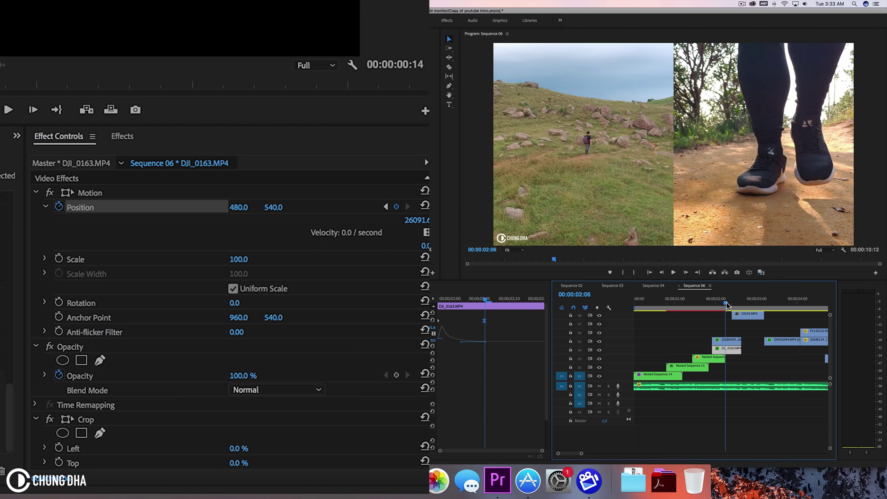
Step: Apply the Tint effect to the 20180929_162642.mp4 split-screen clip and bring up its effect settings
{"action": "key", "text": "shift+7"}
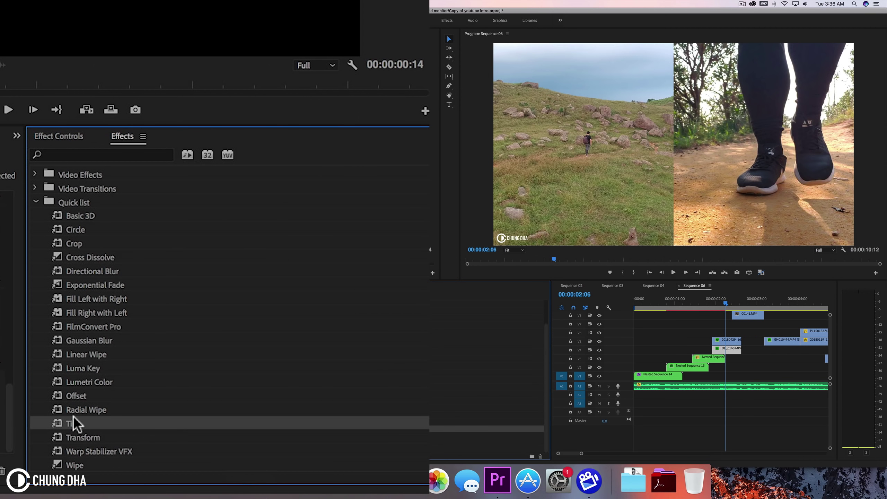
{"action": "left_click_drag", "start_coordinate": [69, 418], "coordinate": [546, 366]}
{"action": "left_click_drag", "start_coordinate": [703, 349], "coordinate": [722, 347]}
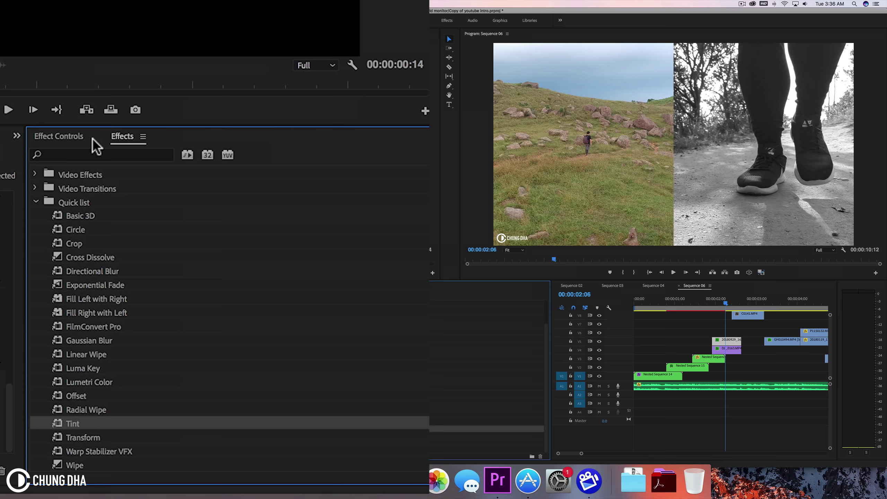
{"action": "left_click", "coordinate": [74, 136]}
{"action": "scroll", "coordinate": [517, 403], "scroll_direction": "down", "scroll_amount": 5}
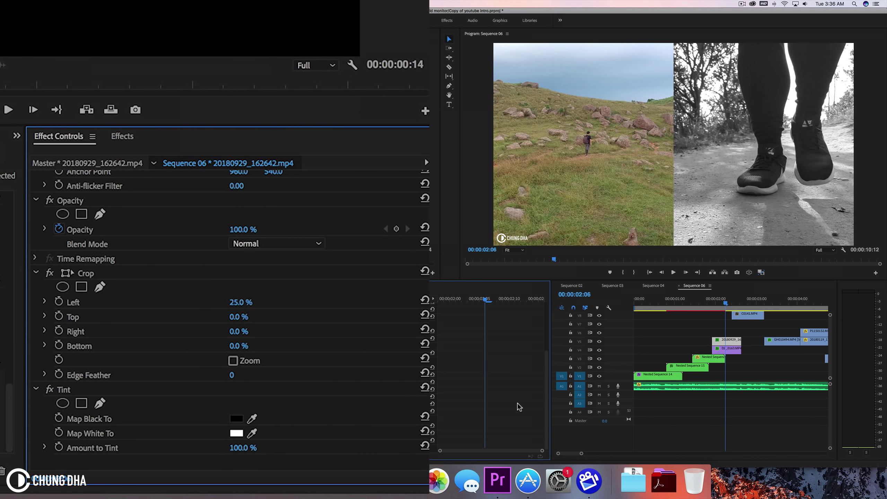
Step: Set the Tint's Map White To color on 20180929_162642.mp4 to red, CD0000
{"action": "left_click", "coordinate": [236, 433]}
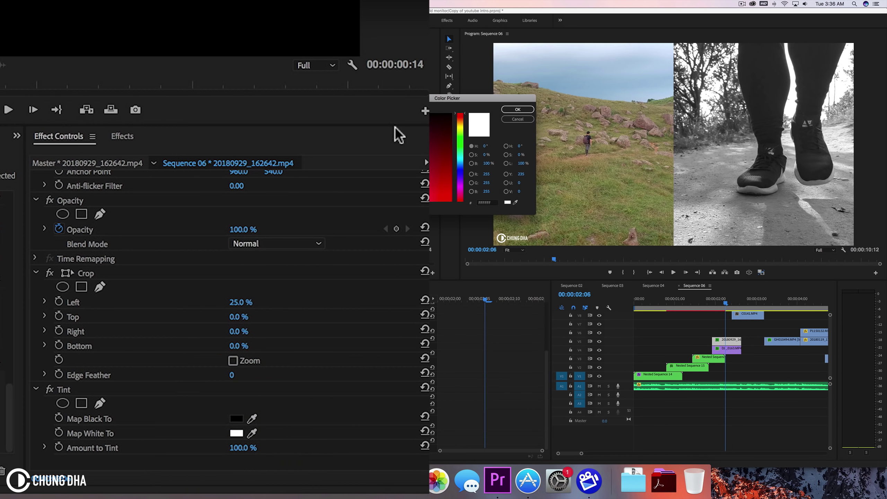
{"action": "mouse_move", "coordinate": [439, 192]}
{"action": "left_mouse_down"}
{"action": "mouse_move", "coordinate": [451, 197]}
{"action": "mouse_move", "coordinate": [453, 183]}
{"action": "left_mouse_up"}
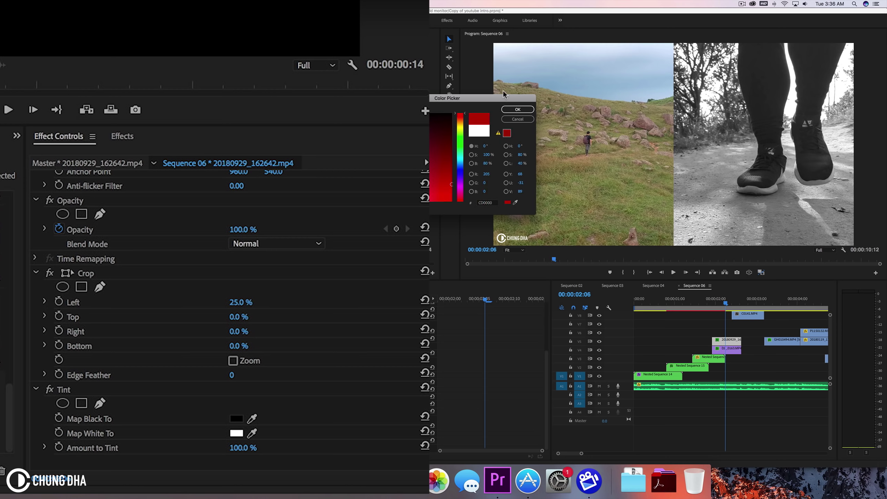
{"action": "left_click", "coordinate": [517, 109]}
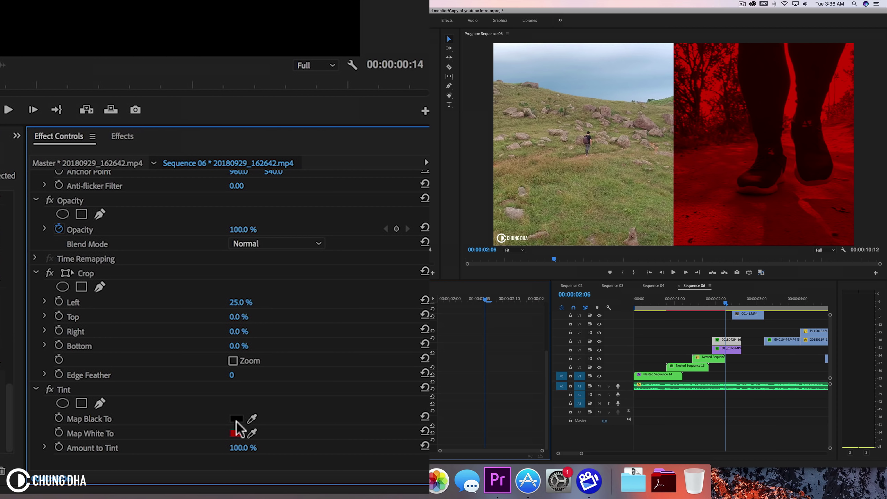
Step: Set the Tint's Map Black To color to dark navy blue with hue 243°, saturation 100% and brightness 29%
{"action": "left_click", "coordinate": [236, 419]}
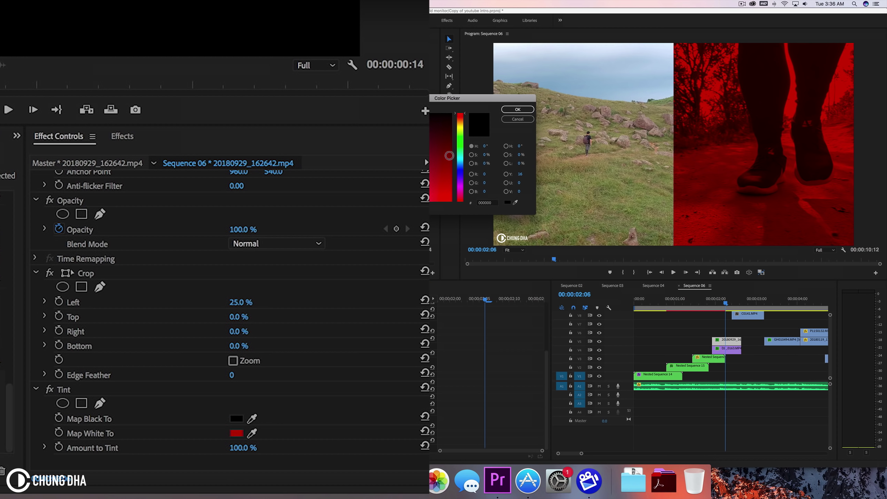
{"action": "mouse_move", "coordinate": [449, 153]}
{"action": "left_mouse_down"}
{"action": "mouse_move", "coordinate": [460, 174]}
{"action": "mouse_move", "coordinate": [450, 142]}
{"action": "left_mouse_up"}
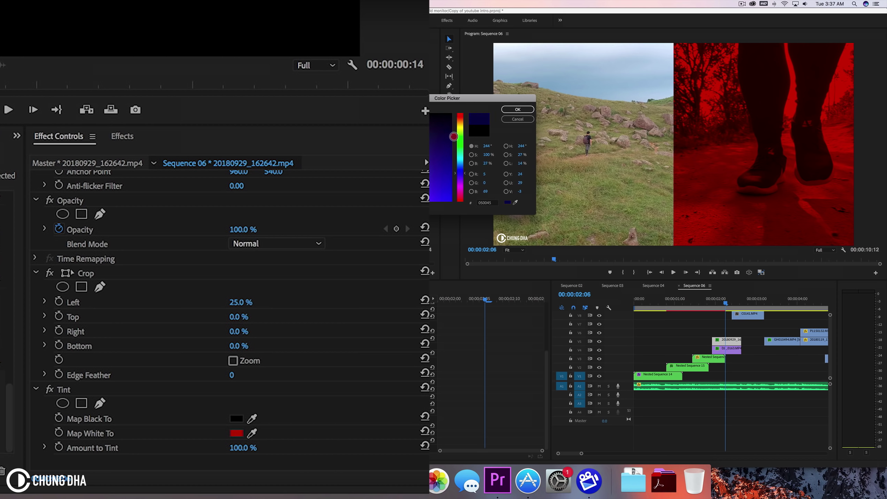
{"action": "left_click", "coordinate": [517, 110]}
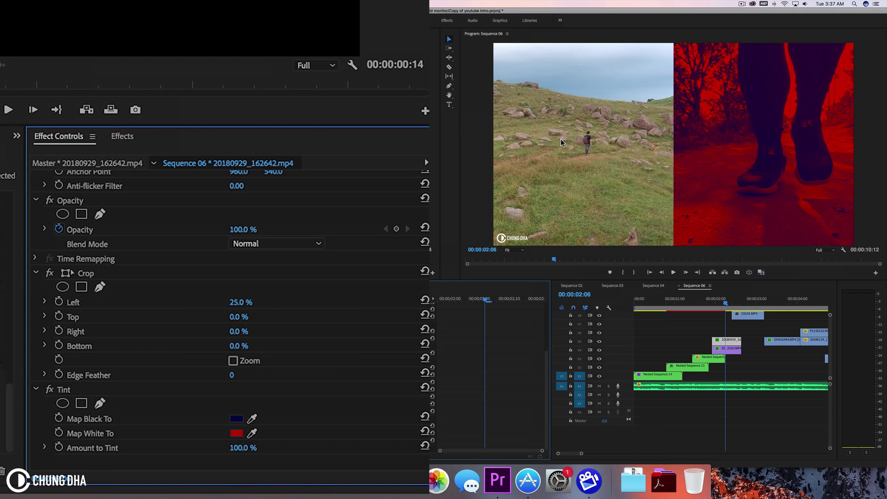
{"action": "left_click", "coordinate": [236, 418]}
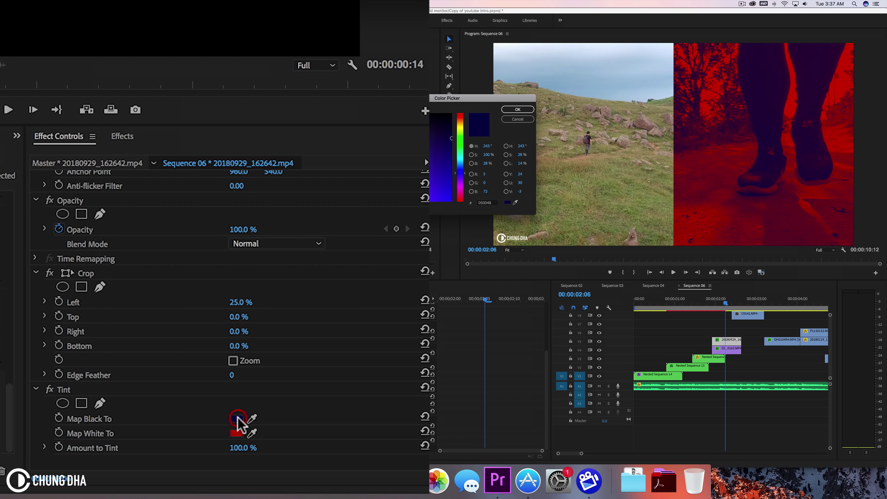
{"action": "left_click_drag", "start_coordinate": [452, 144], "coordinate": [452, 131]}
{"action": "left_click", "coordinate": [517, 110]}
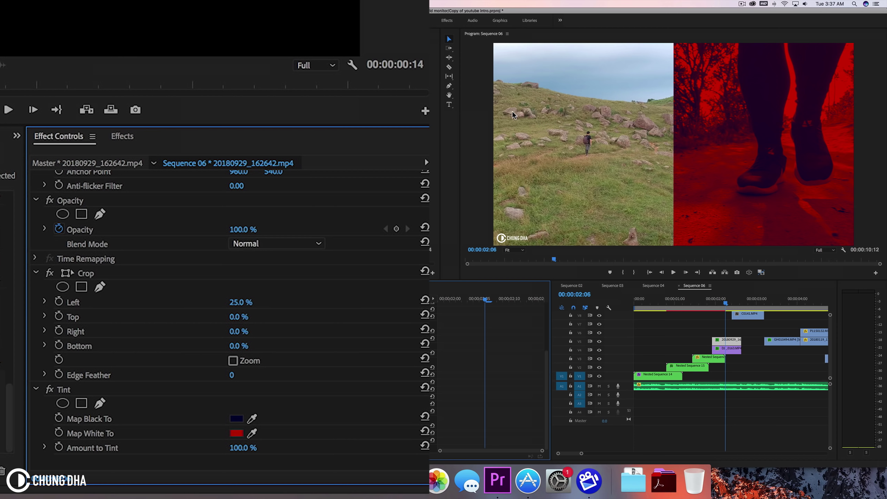
{"action": "left_click", "coordinate": [237, 419]}
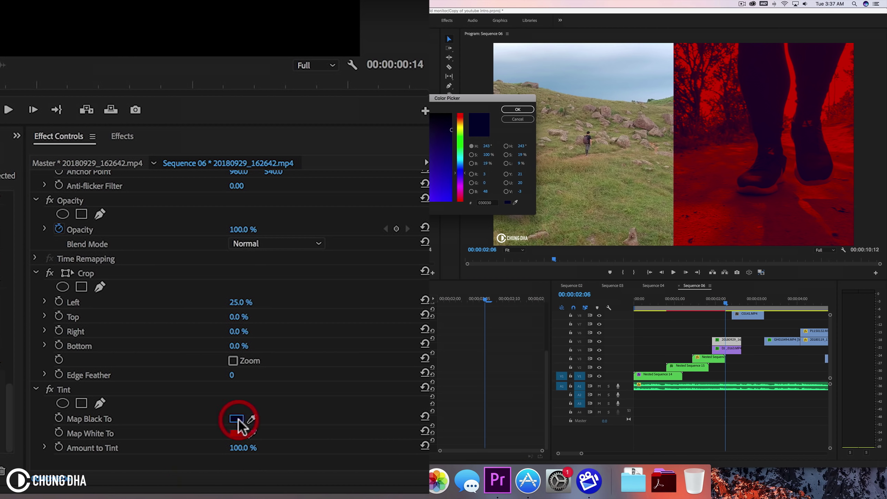
{"action": "left_click_drag", "start_coordinate": [450, 129], "coordinate": [454, 135]}
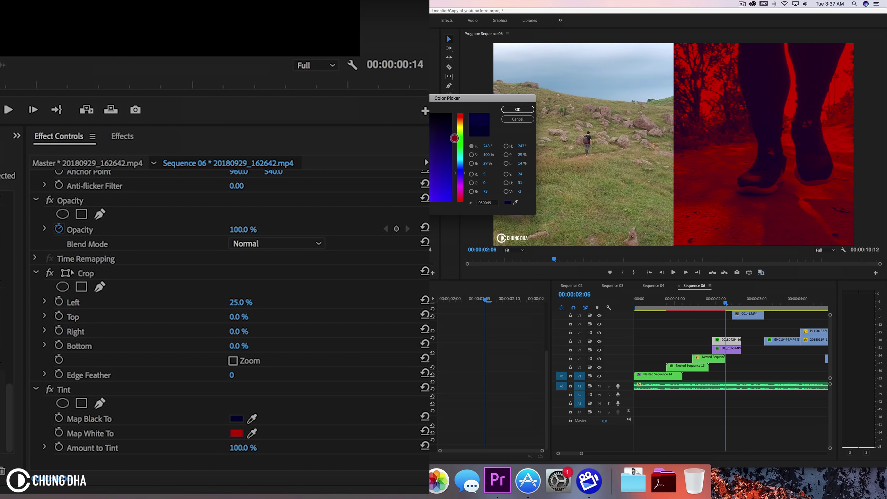
{"action": "left_click", "coordinate": [515, 109]}
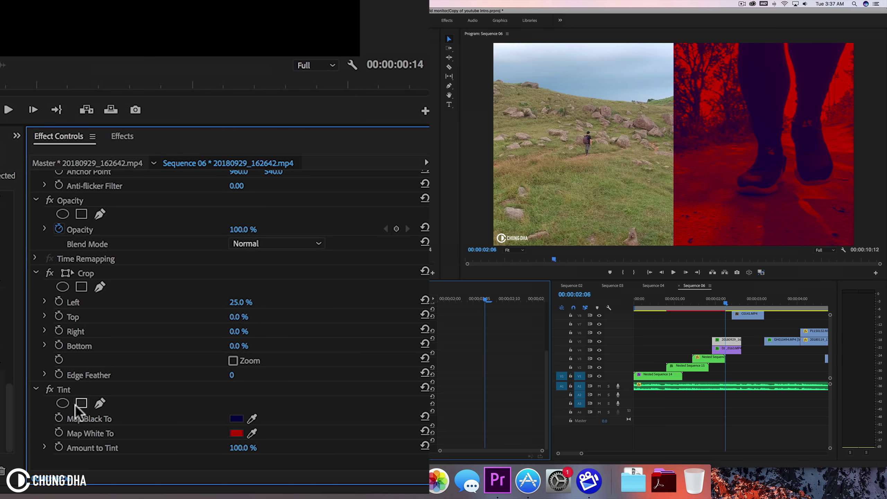
Step: Copy the Tint effect from 20180929_162642.mp4 onto DJI_0163.MP4 and scrub through the tinted slide-in
{"action": "left_click", "coordinate": [66, 389]}
{"action": "key", "text": "super+c"}
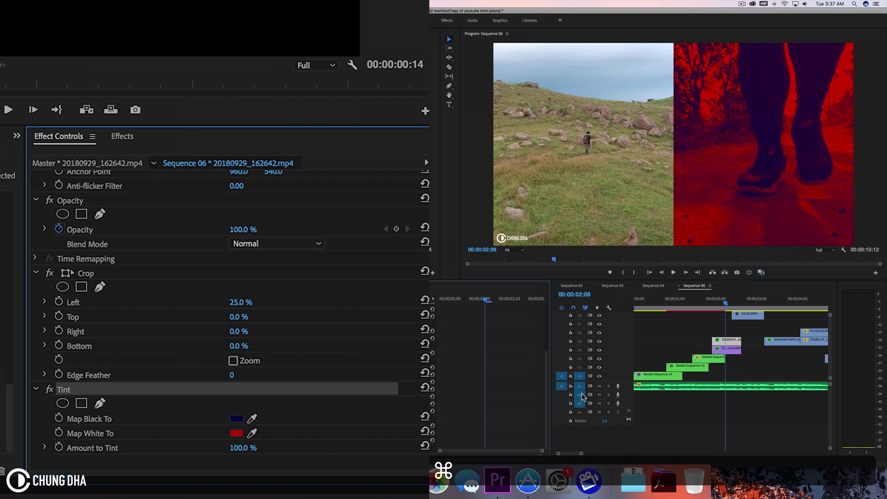
{"action": "left_click", "coordinate": [732, 349]}
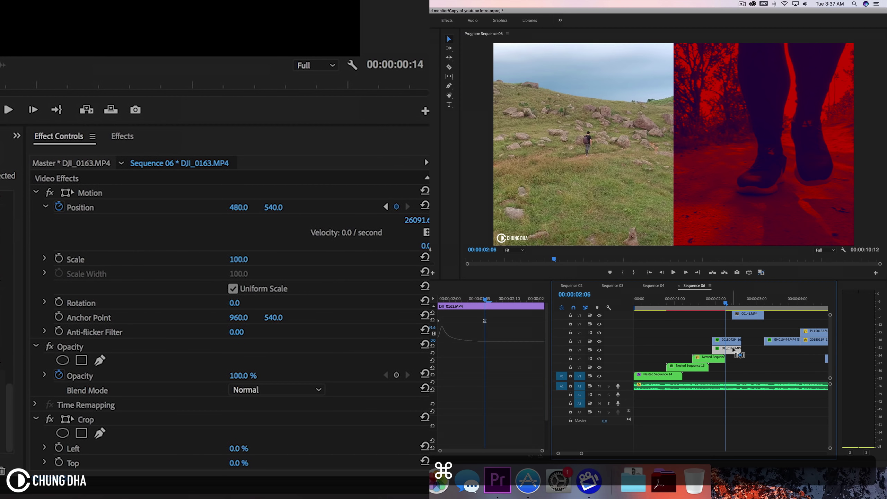
{"action": "key", "text": "super+v"}
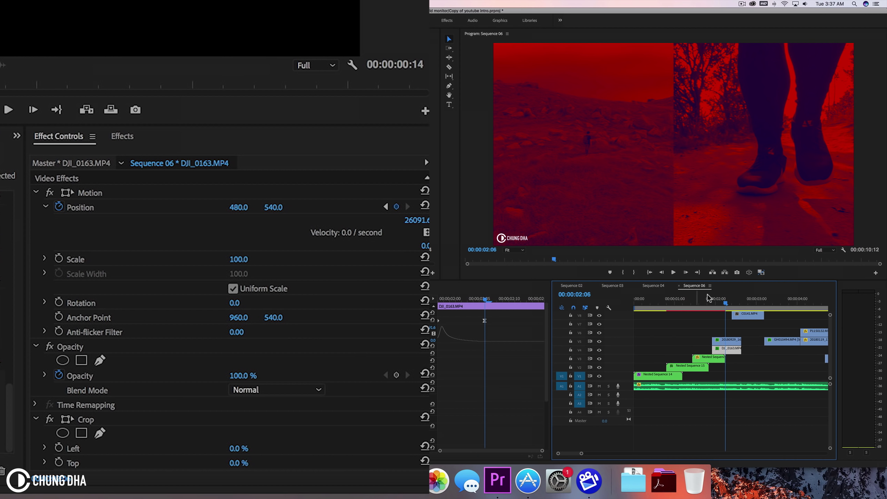
{"action": "right_click", "coordinate": [701, 300]}
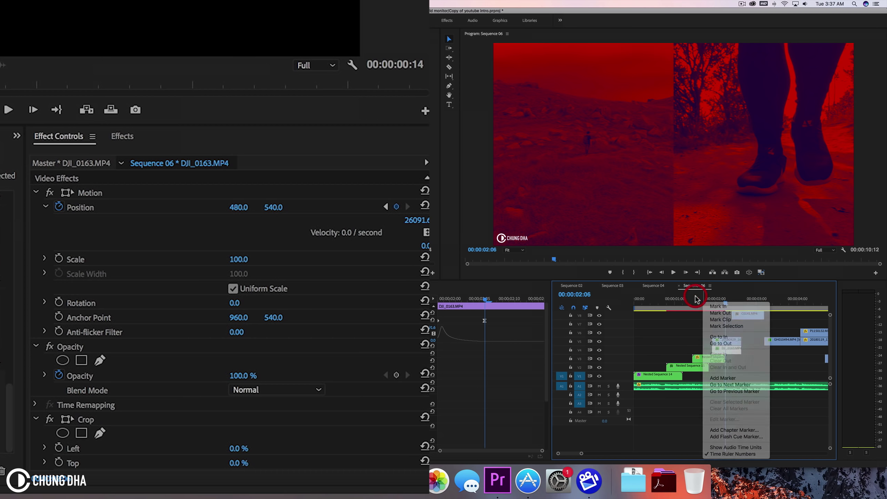
{"action": "key", "text": "Escape"}
{"action": "left_click_drag", "start_coordinate": [709, 299], "coordinate": [728, 296]}
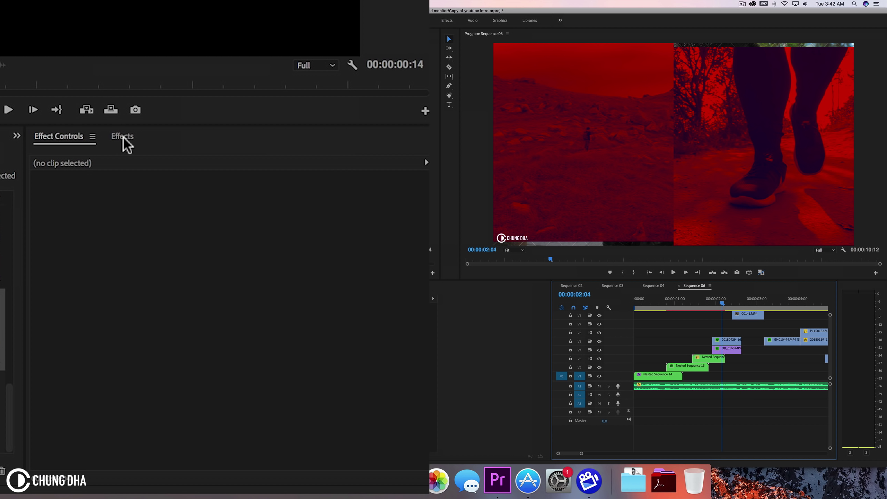
Step: Place Black Video on the track above the tinted split-screen clips, match their length and apply the Cell Pattern effect to it
{"action": "left_click_drag", "start_coordinate": [11, 266], "coordinate": [712, 332]}
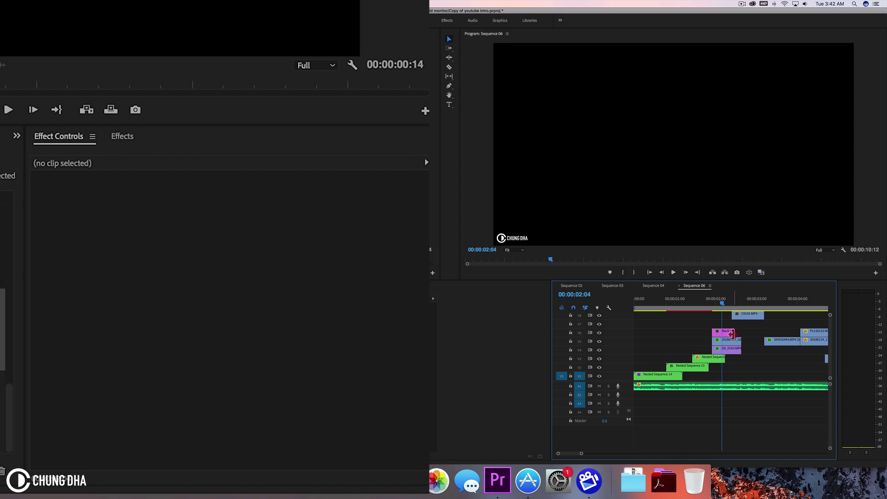
{"action": "left_click", "coordinate": [133, 137]}
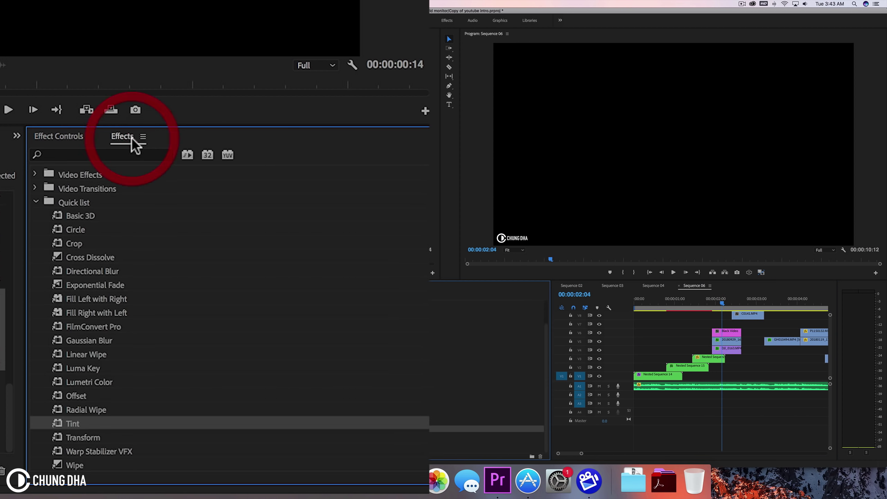
{"action": "left_click", "coordinate": [34, 203]}
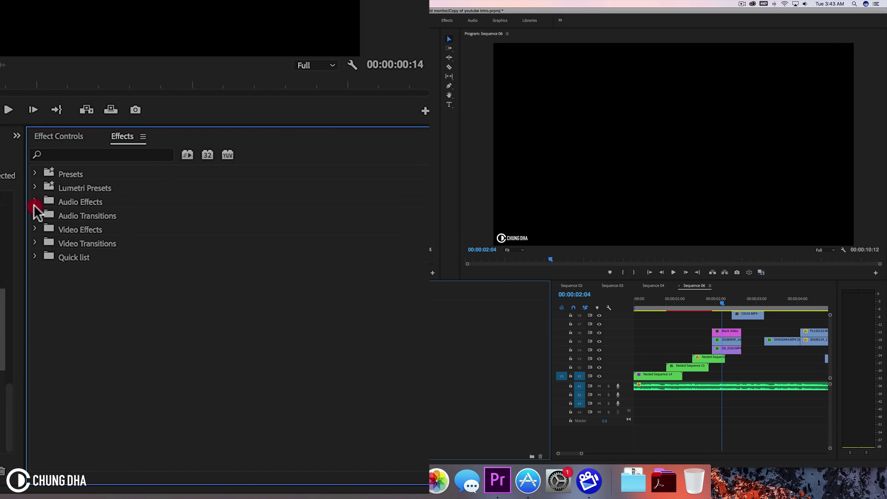
{"action": "left_click", "coordinate": [35, 228]}
{"action": "left_click", "coordinate": [41, 326]}
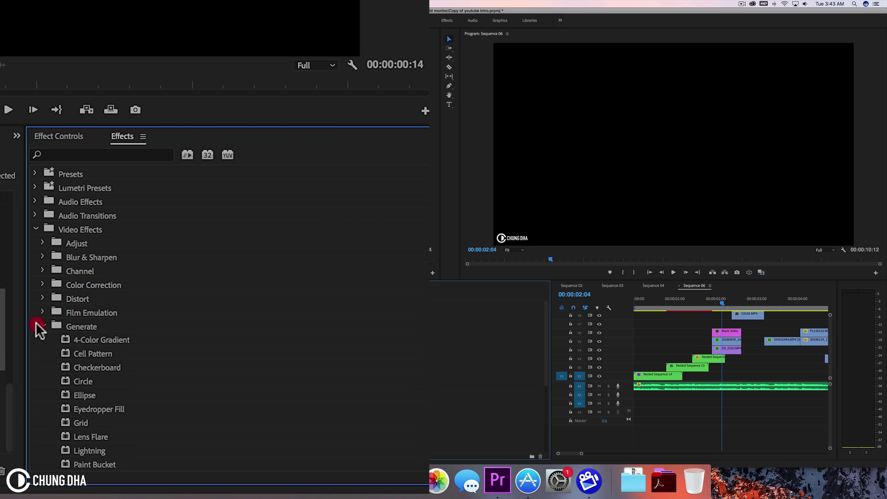
{"action": "left_click_drag", "start_coordinate": [97, 354], "coordinate": [724, 334]}
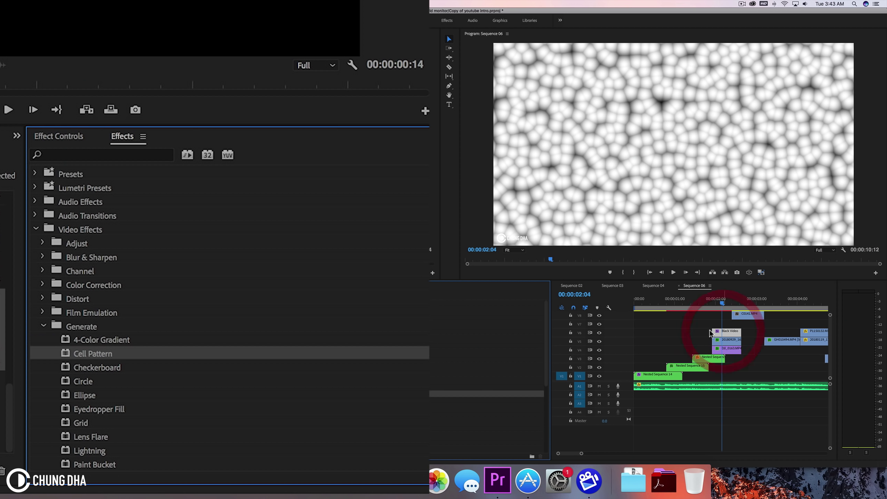
Step: Set the Cell Pattern's Contrast to 9000 on the Black Video clip
{"action": "left_click", "coordinate": [67, 134]}
{"action": "scroll", "coordinate": [218, 362], "scroll_direction": "down", "scroll_amount": 3}
{"action": "left_click", "coordinate": [244, 345]}
{"action": "type", "text": "9000"}
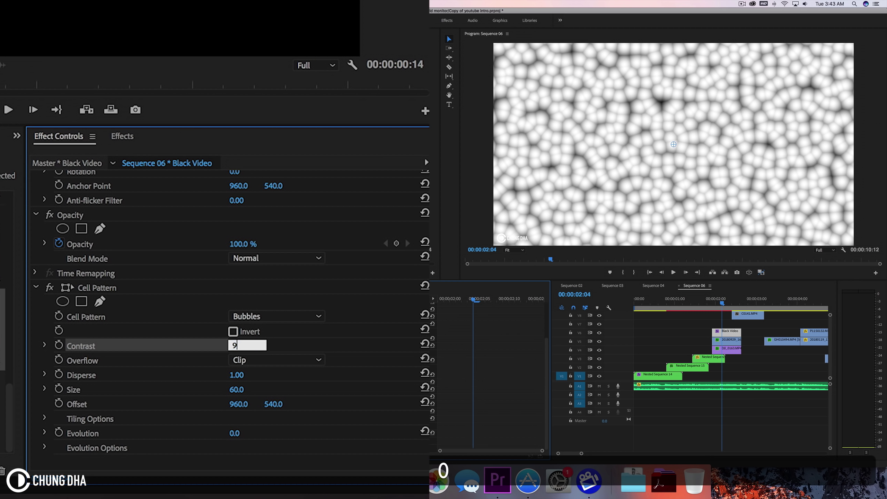
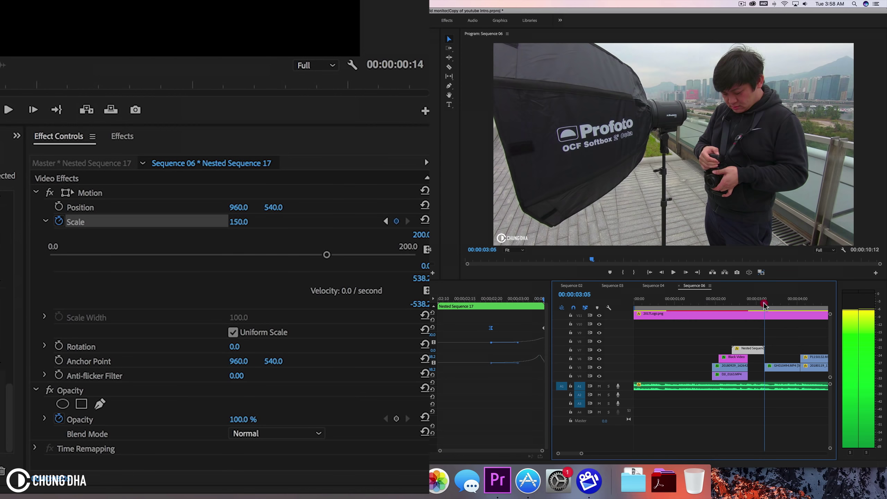
Step: Keyframe GH010494.MP4's Scale at 71 at 00:00:03:05 and at 100 at 00:00:03:15
{"action": "key", "text": "Right"}
{"action": "key", "text": "Right"}
{"action": "key", "text": "Right"}
{"action": "key", "text": "Right"}
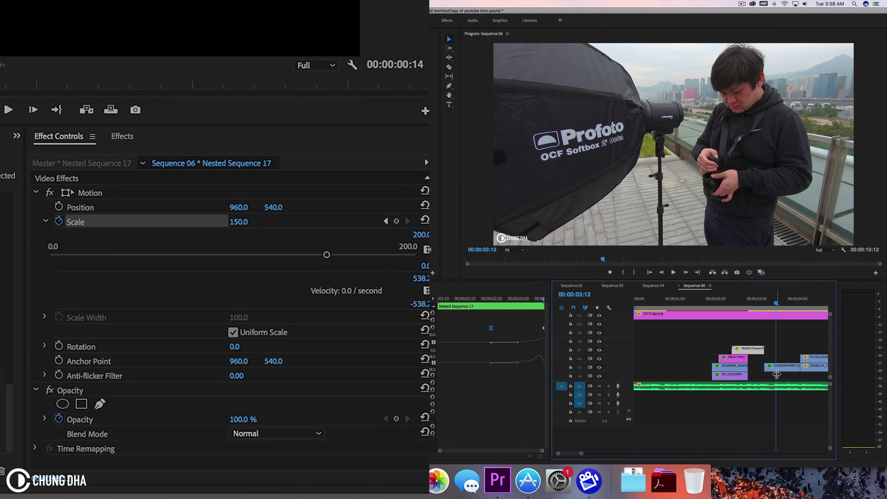
{"action": "left_click", "coordinate": [764, 303]}
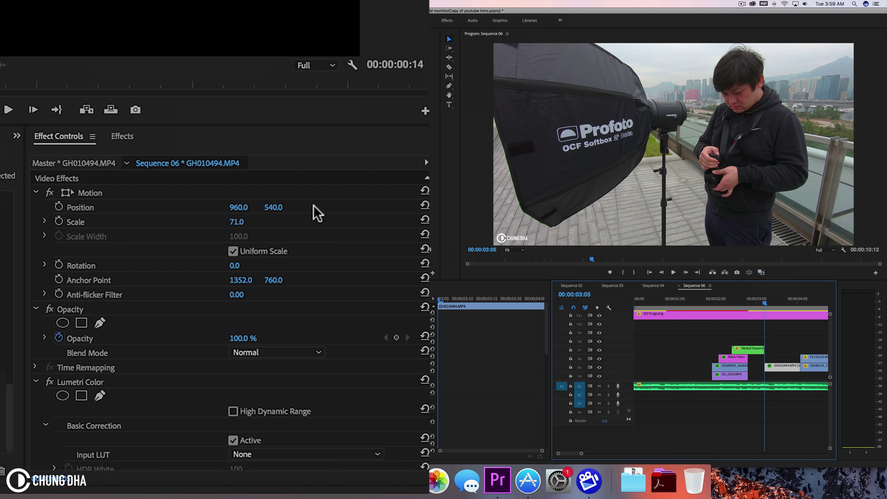
{"action": "left_click", "coordinate": [58, 221]}
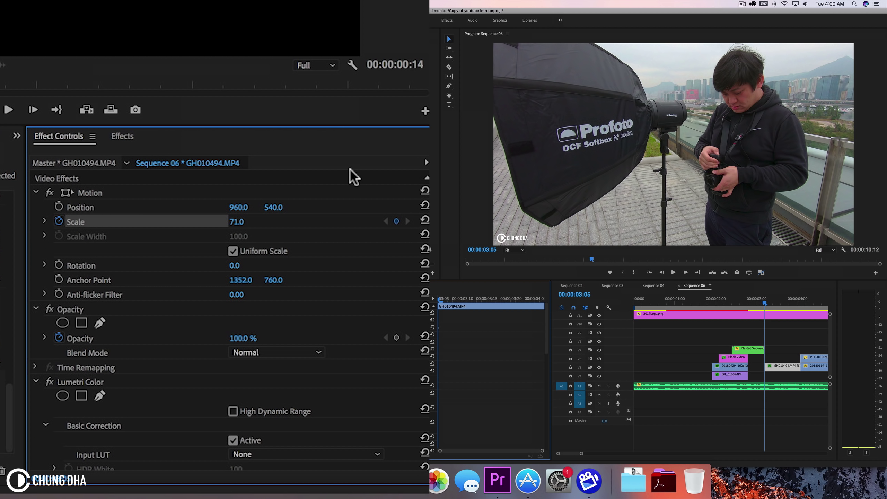
{"action": "key", "text": "shift+Right"}
{"action": "key", "text": "shift+Right"}
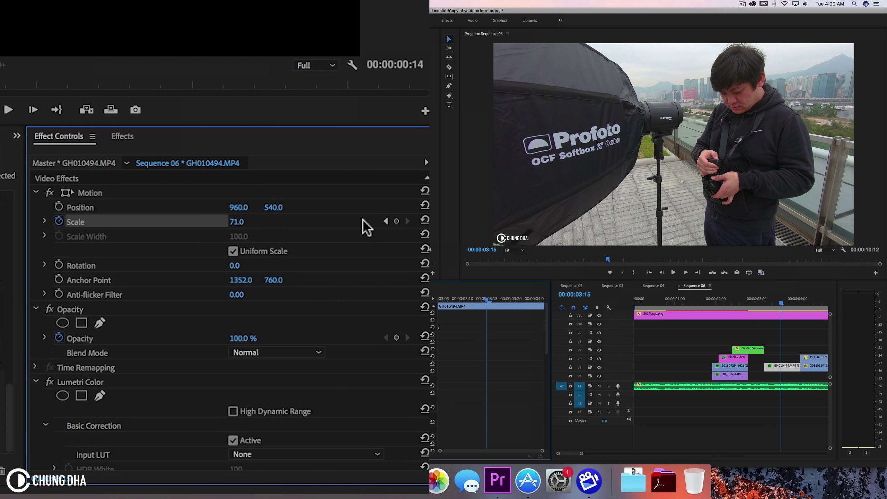
{"action": "left_click", "coordinate": [425, 219]}
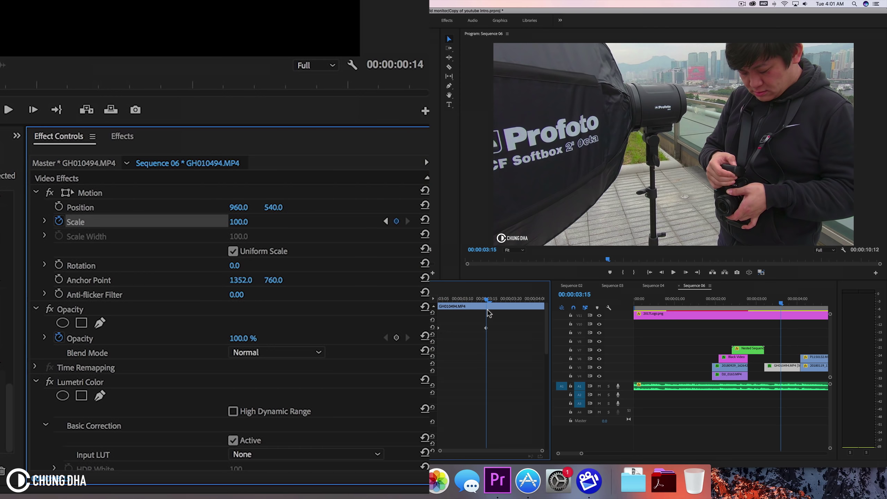
Step: Keyframe GH010494.MP4's vertical Position at 540 at 00:00:03:15 and at 695 at 00:00:03:20
{"action": "left_click", "coordinate": [58, 206]}
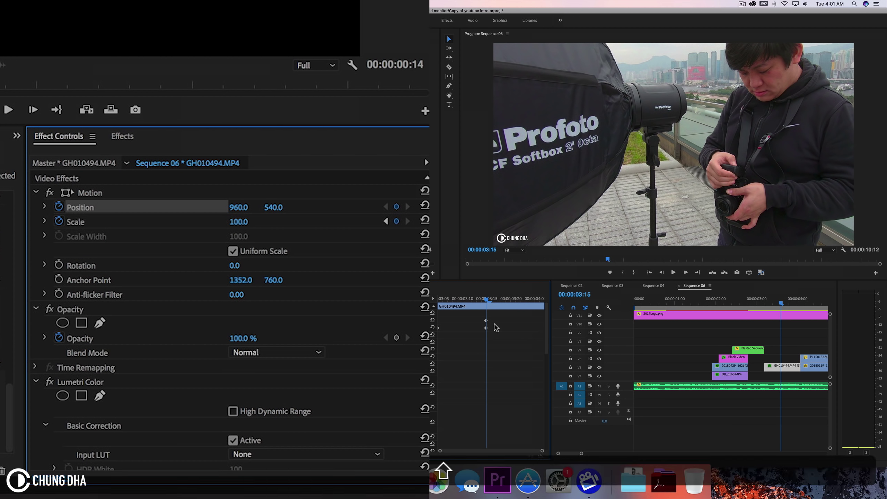
{"action": "key", "text": "shift+Right"}
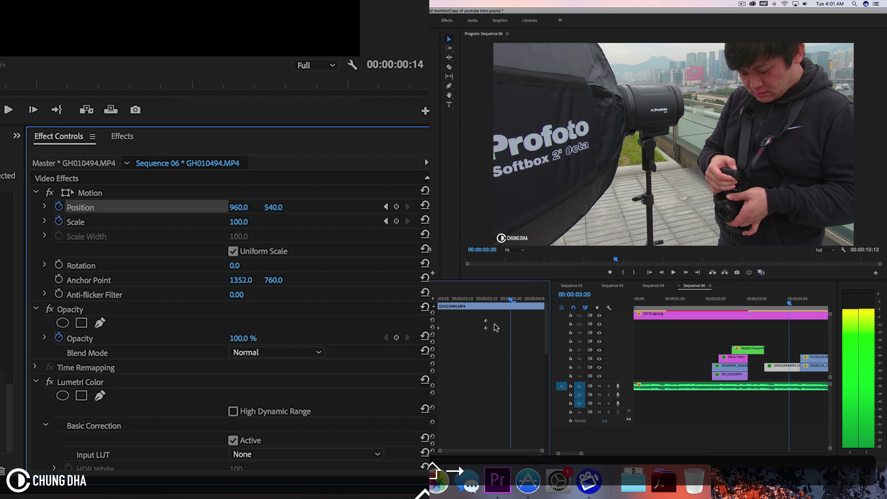
{"action": "left_click_drag", "start_coordinate": [273, 209], "coordinate": [326, 209]}
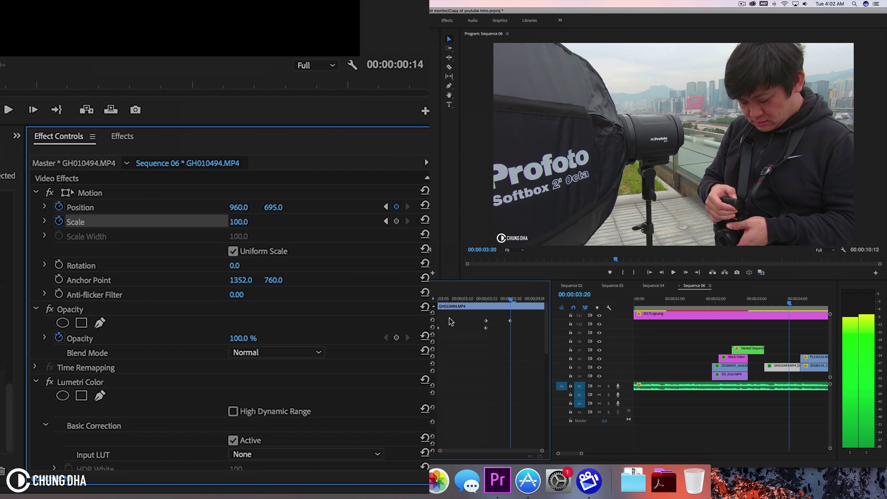
Step: Add a Position keyframe to GH010494.MP4 at 00:00:03:22 that holds 960, 695
{"action": "key", "text": "Right"}
{"action": "key", "text": "Right"}
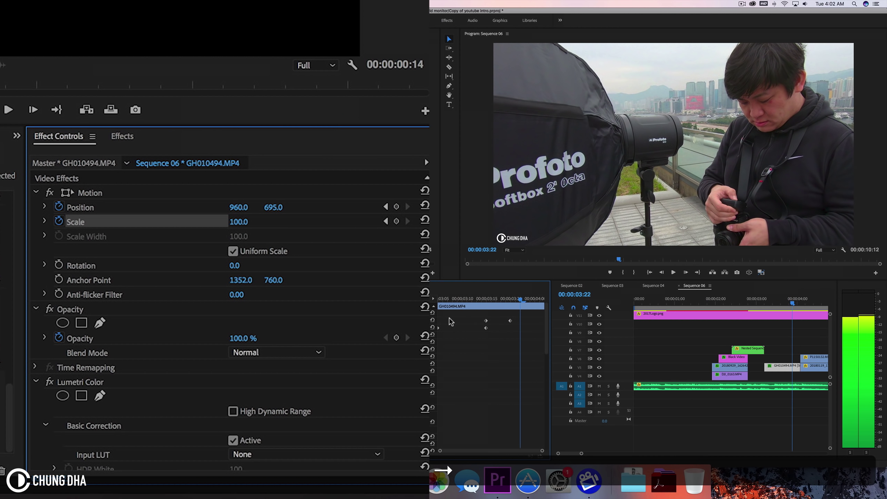
{"action": "left_click", "coordinate": [396, 207]}
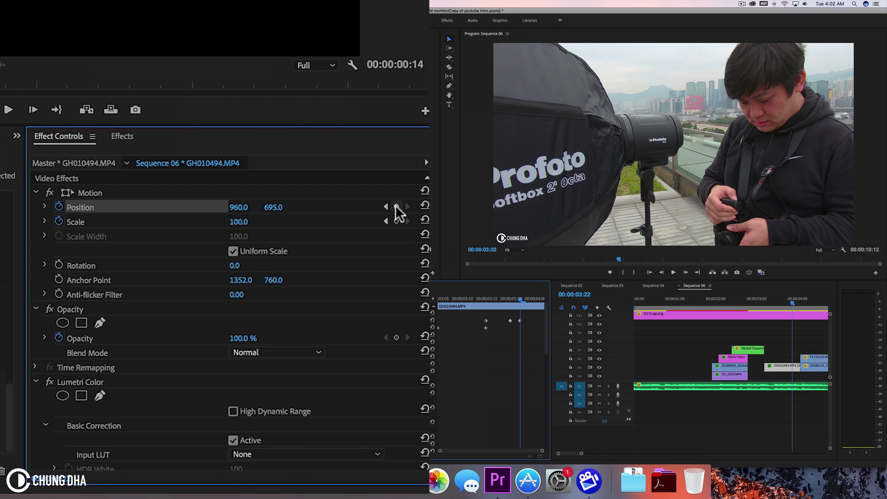
Step: Set GH010494.MP4's horizontal Position to 571 at 00:00:03:23, move that keyframe to the clip's end and play the animation back
{"action": "key", "text": "Right"}
{"action": "key", "text": "super+z"}
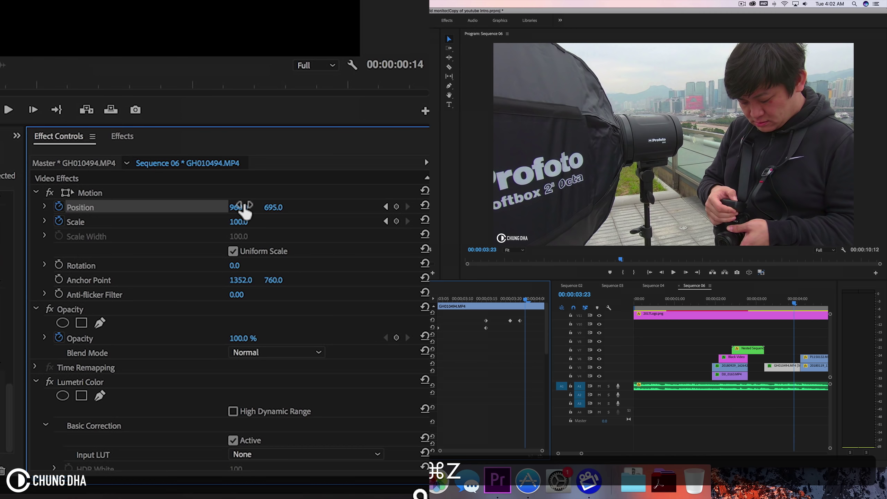
{"action": "left_click_drag", "start_coordinate": [245, 210], "coordinate": [109, 210]}
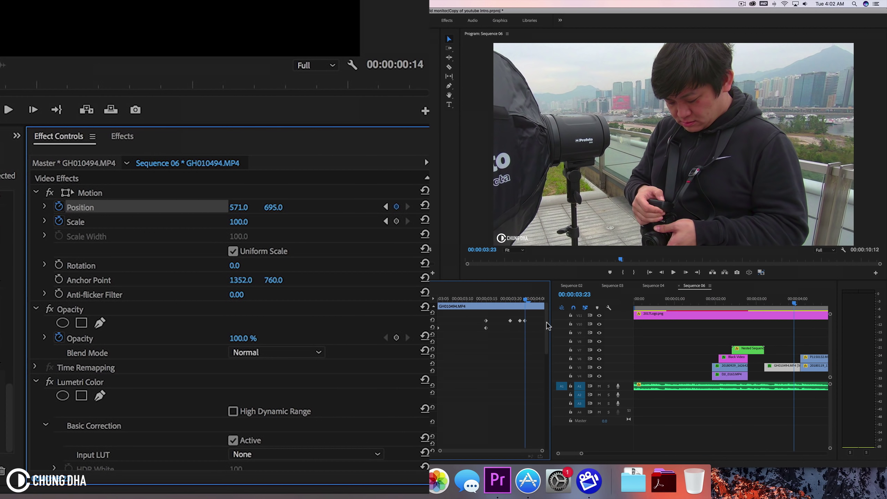
{"action": "left_click_drag", "start_coordinate": [527, 322], "coordinate": [558, 321]}
{"action": "left_click", "coordinate": [758, 302]}
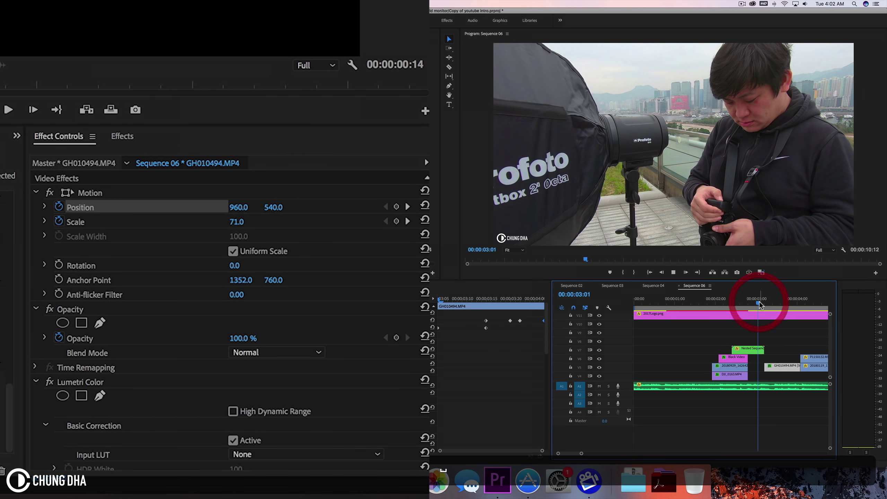
{"action": "key", "text": "space"}
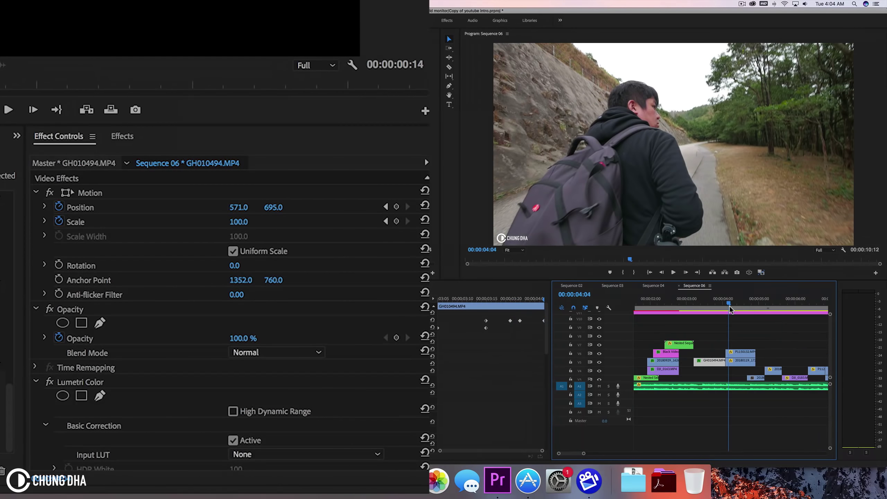
Step: Apply the Crop effect to the P1150132.MP4 clip on the upper track
{"action": "left_click", "coordinate": [738, 354]}
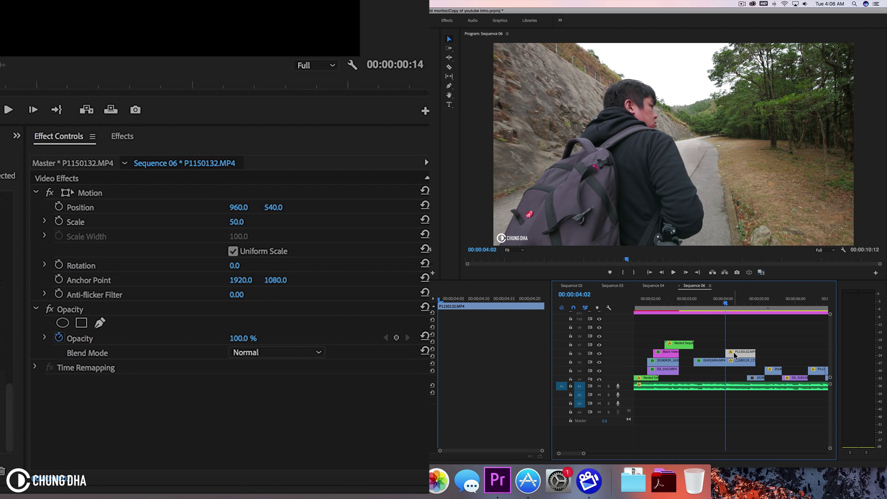
{"action": "left_click", "coordinate": [734, 354]}
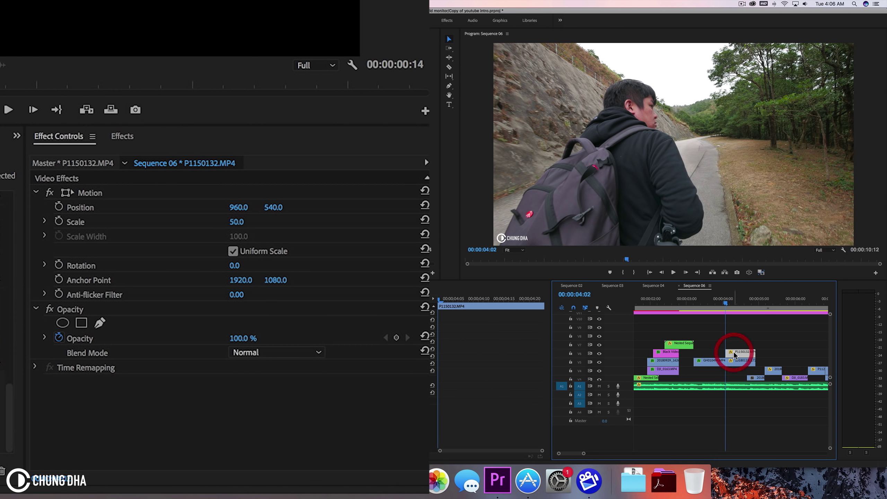
{"action": "left_click", "coordinate": [124, 130]}
{"action": "left_click_drag", "start_coordinate": [729, 330], "coordinate": [737, 352]}
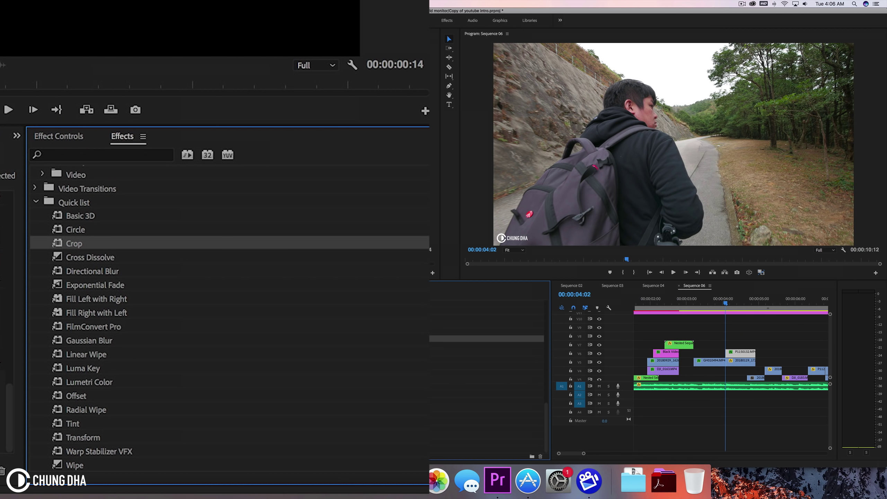
Step: Set P1150132.MP4's horizontal Position to 1747 and its Crop Left value to 18%
{"action": "left_click", "coordinate": [54, 136]}
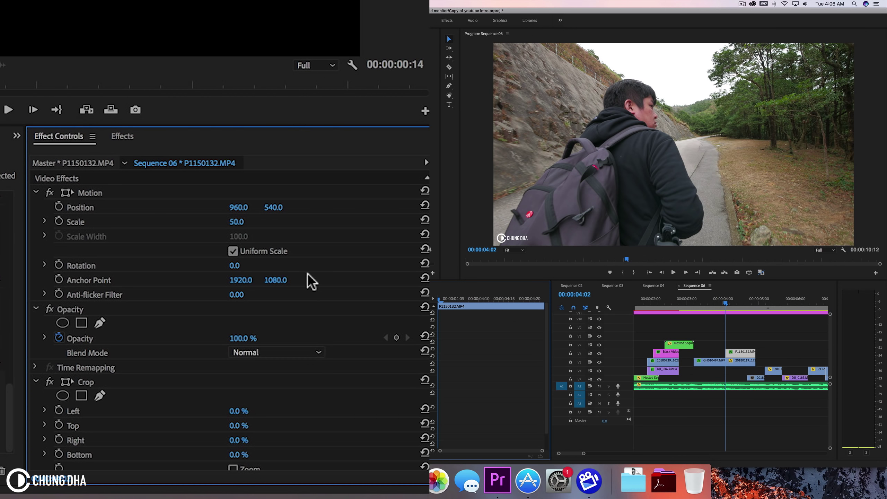
{"action": "left_click_drag", "start_coordinate": [236, 210], "coordinate": [374, 210]}
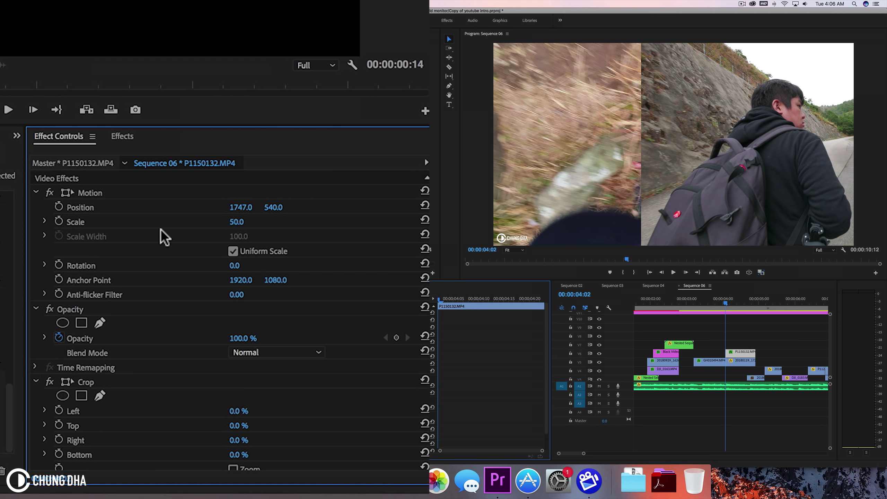
{"action": "left_click_drag", "start_coordinate": [241, 415], "coordinate": [247, 415]}
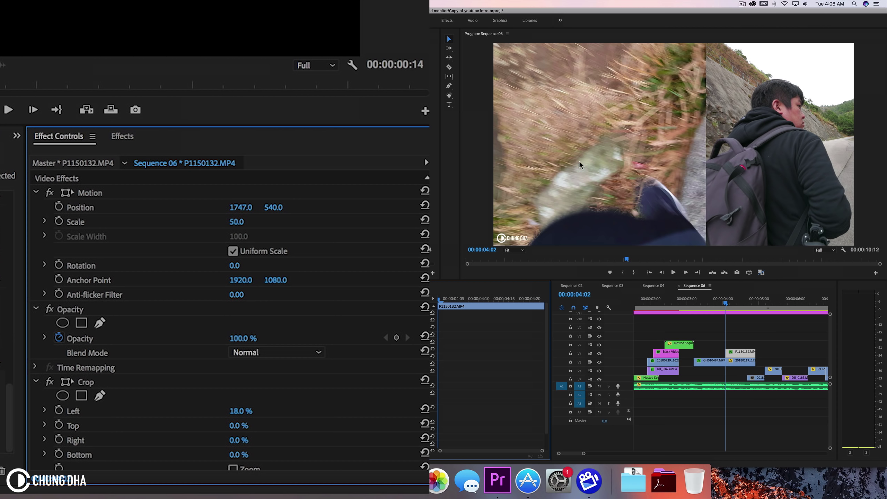
Step: Keyframe P1150132.MP4's horizontal Position at 1747 at 00:00:04:17 and at 1217 at 00:00:04:02
{"action": "key", "text": "shift"}
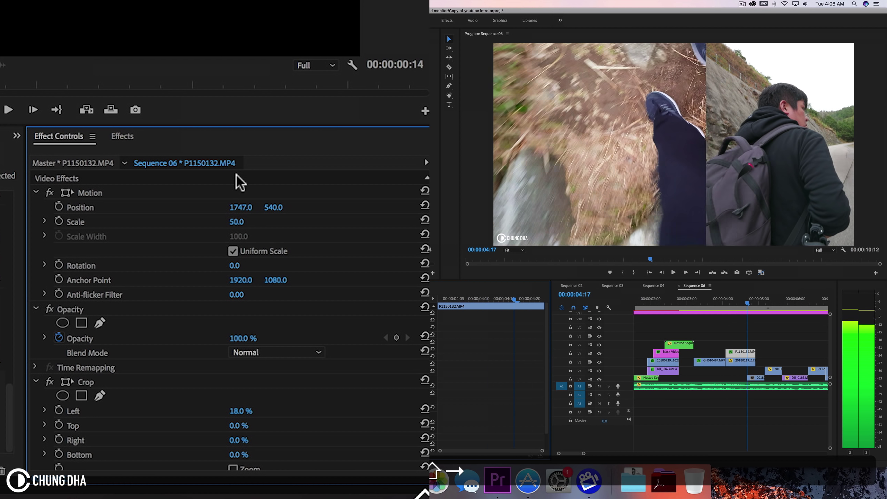
{"action": "left_click", "coordinate": [488, 249]}
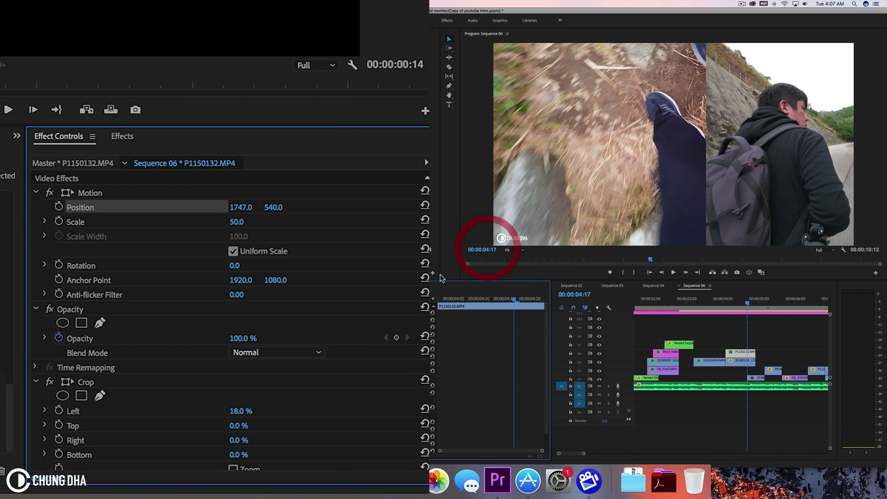
{"action": "left_click", "coordinate": [59, 206]}
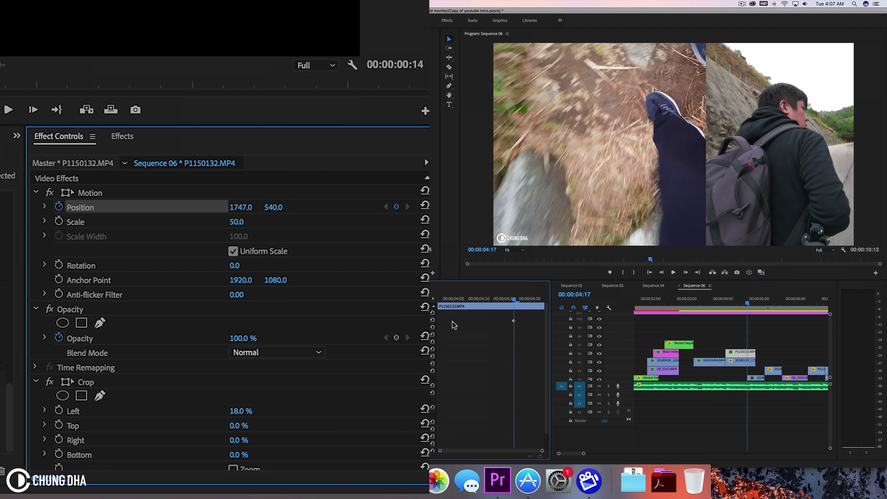
{"action": "left_click_drag", "start_coordinate": [487, 300], "coordinate": [439, 301]}
{"action": "left_click", "coordinate": [359, 180]}
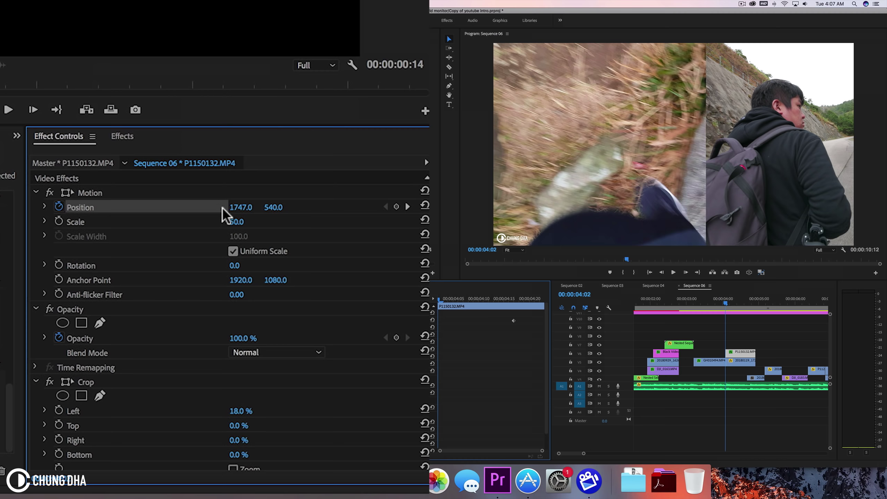
{"action": "left_click_drag", "start_coordinate": [240, 207], "coordinate": [154, 208]}
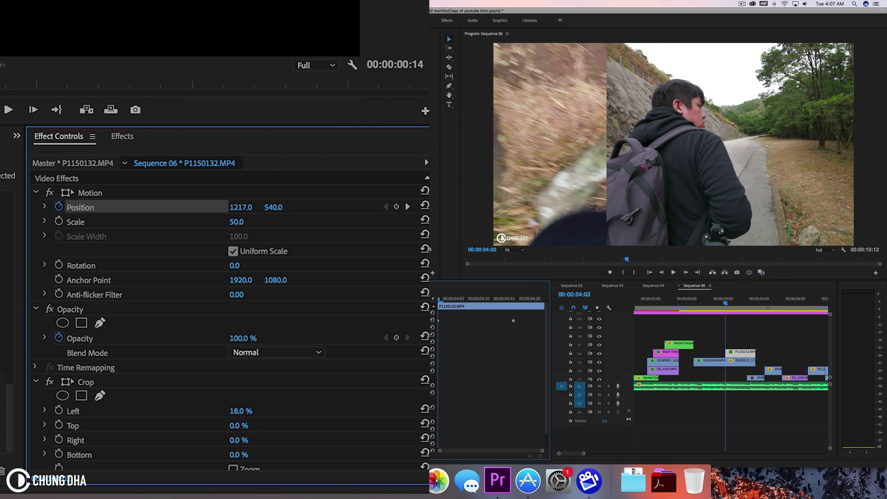
Step: Give P1150132.MP4's last Position keyframe Bezier temporal interpolation, stretch its velocity handle towards the first keyframe and preview the slide
{"action": "right_click", "coordinate": [514, 320]}
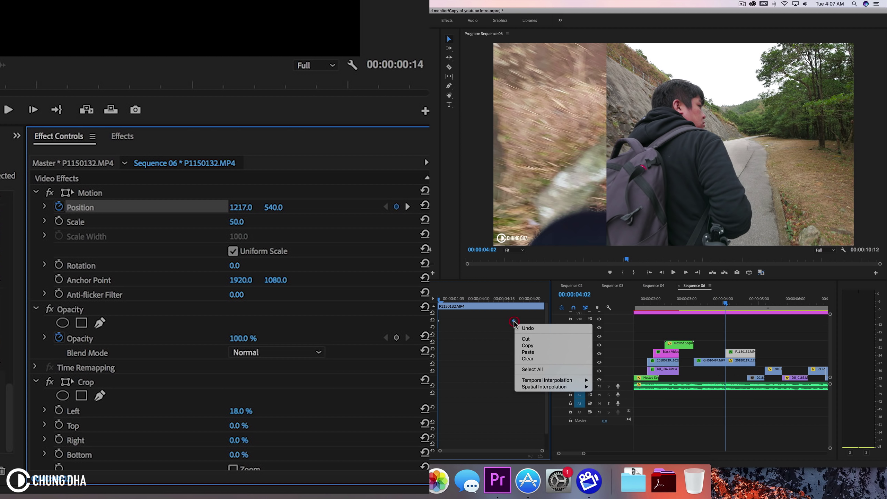
{"action": "mouse_move", "coordinate": [575, 380]}
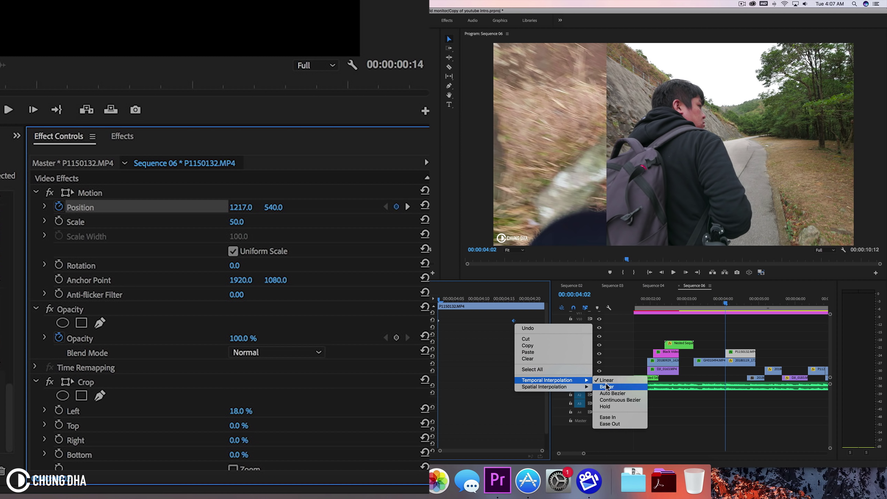
{"action": "left_click", "coordinate": [604, 406]}
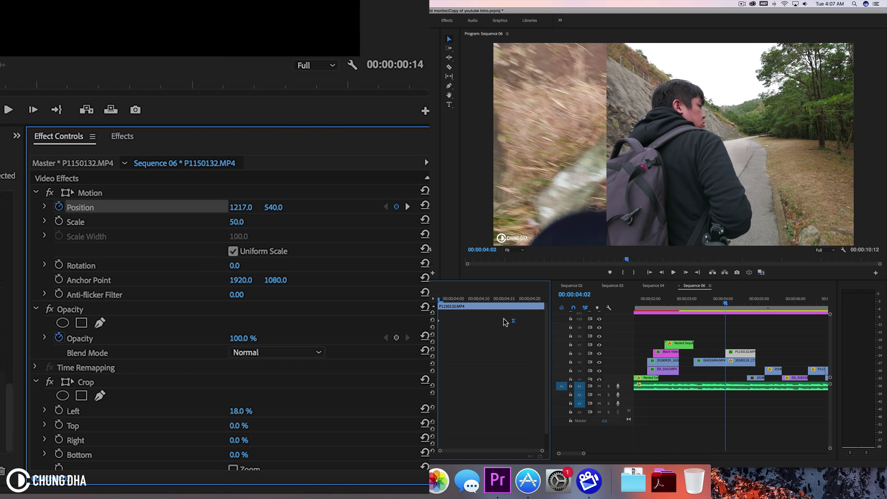
{"action": "left_click", "coordinate": [44, 207]}
{"action": "left_click_drag", "start_coordinate": [501, 336], "coordinate": [442, 341]}
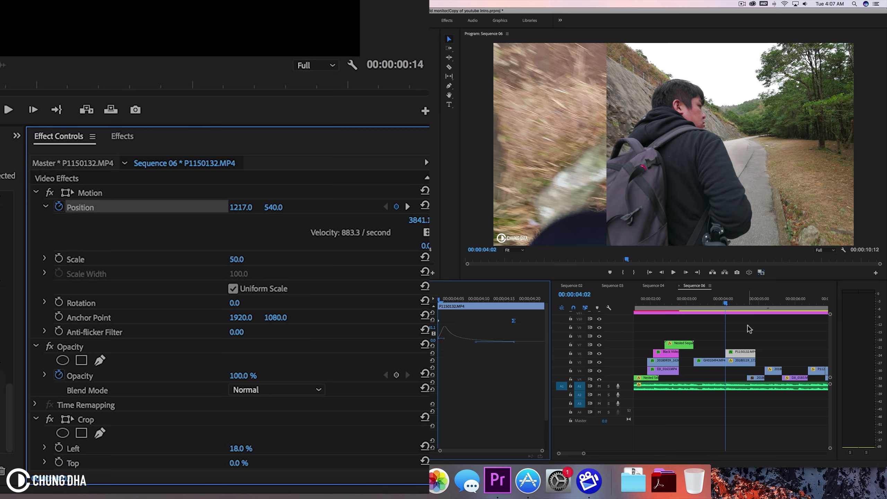
{"action": "key", "text": "space"}
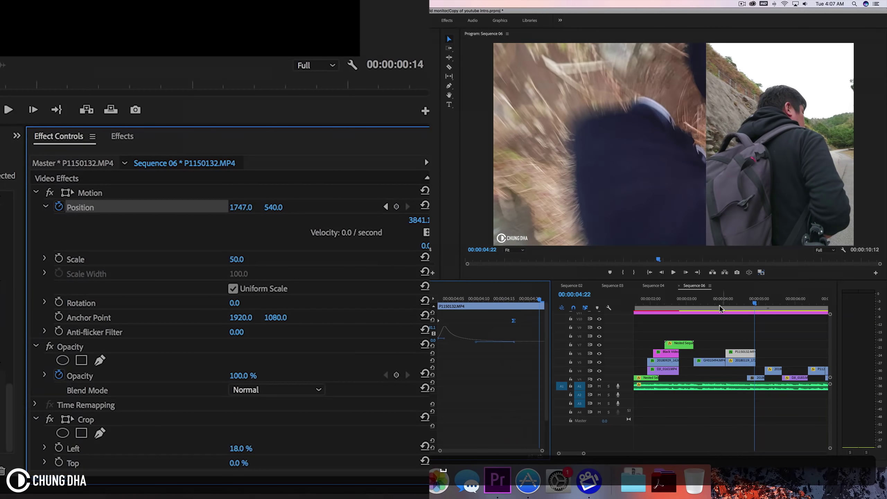
{"action": "left_click", "coordinate": [720, 309]}
{"action": "key", "text": "space"}
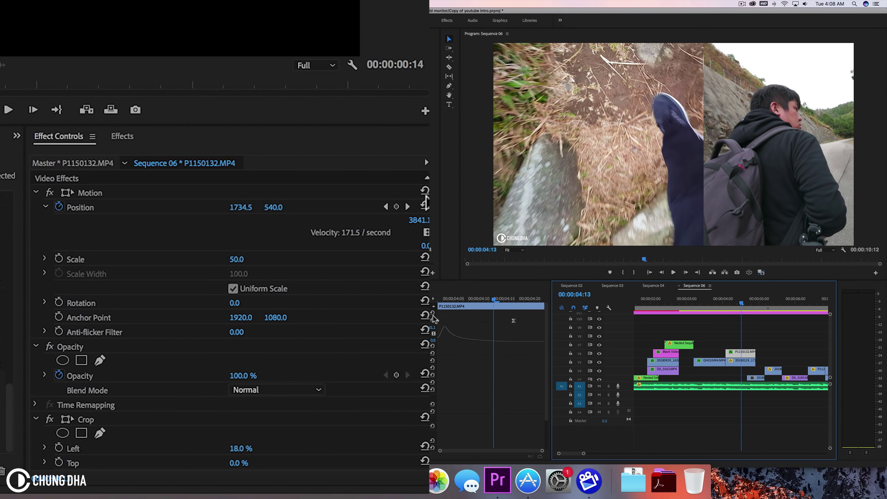
Step: Set 20180119_172404.mp4's horizontal Position to 175 and keyframe it at 00:00:04:17
{"action": "left_click", "coordinate": [407, 206]}
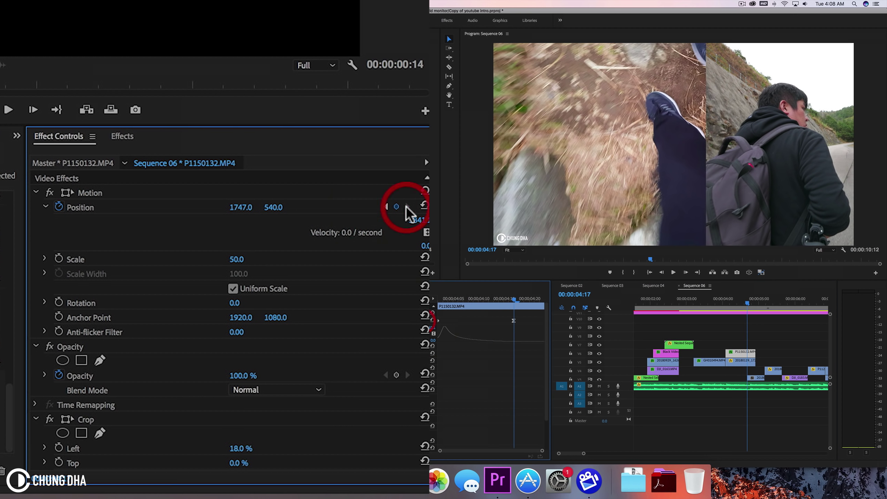
{"action": "left_click", "coordinate": [742, 367]}
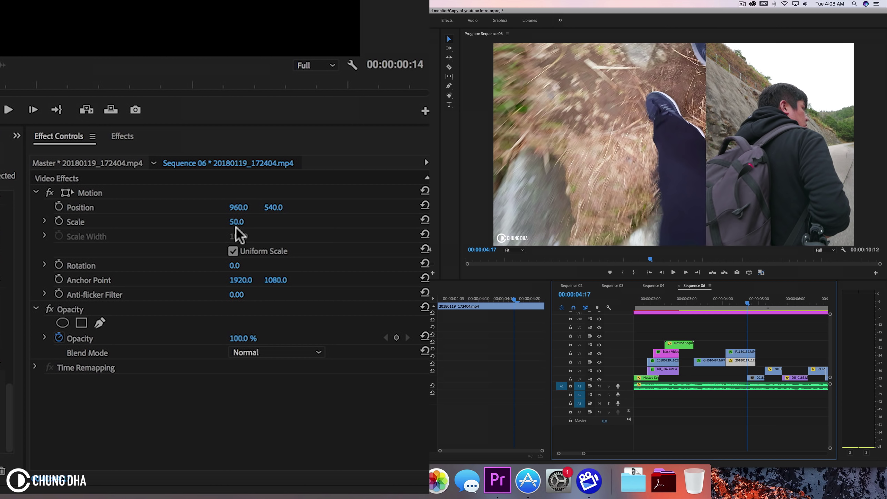
{"action": "left_click_drag", "start_coordinate": [245, 208], "coordinate": [96, 208]}
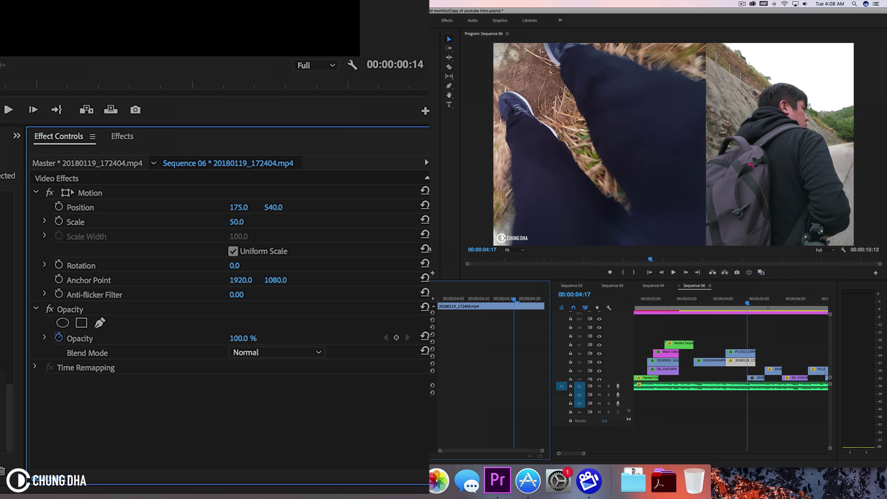
{"action": "left_click", "coordinate": [58, 206]}
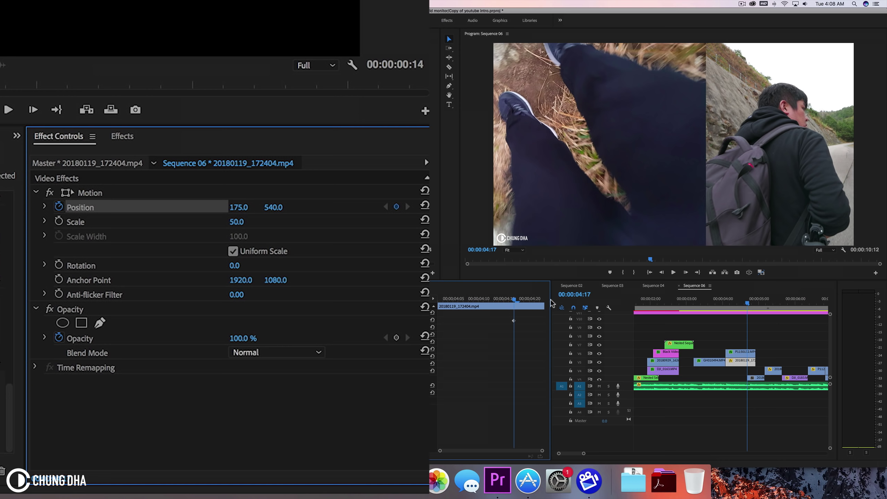
Step: Keyframe the horizontal position of 20180119_172404.mp4 at -960 at 00:00:04:20
{"action": "left_click_drag", "start_coordinate": [518, 299], "coordinate": [530, 299]}
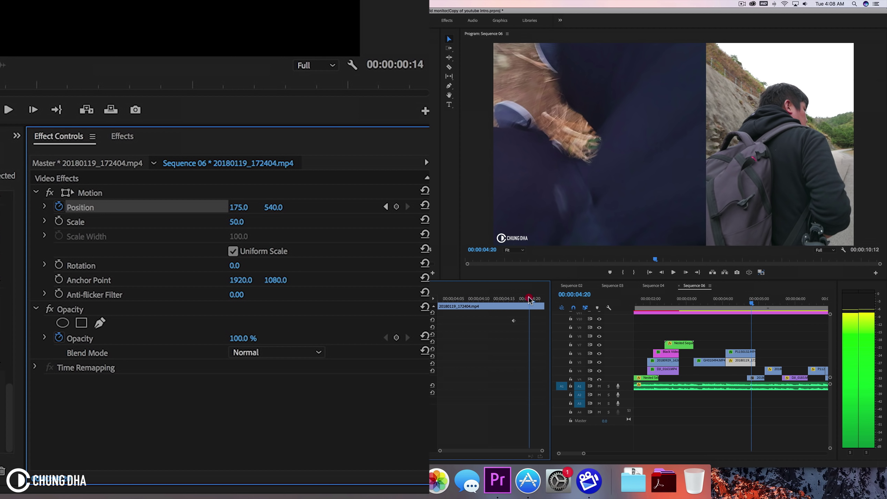
{"action": "left_click_drag", "start_coordinate": [238, 207], "coordinate": [190, 207]}
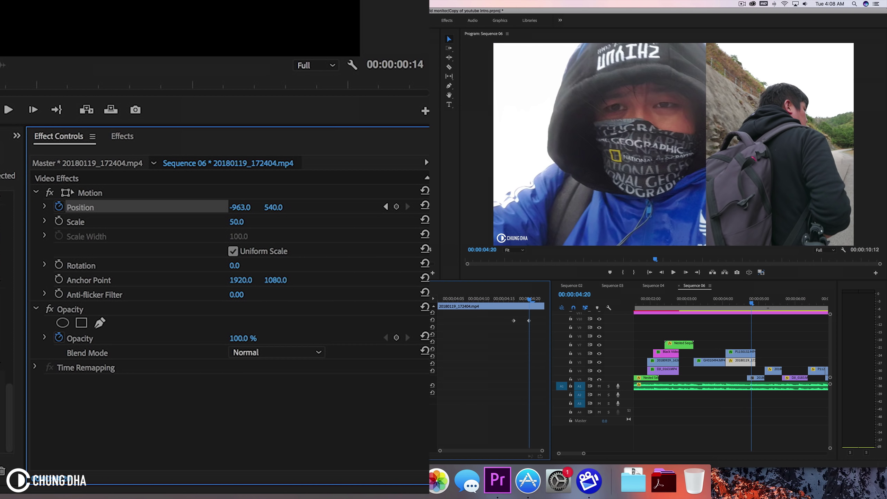
{"action": "left_click", "coordinate": [245, 207]}
{"action": "left_click", "coordinate": [245, 206]}
{"action": "left_click_drag", "start_coordinate": [245, 206], "coordinate": [242, 206]}
{"action": "type", "text": "0"}
{"action": "key", "text": "Return"}
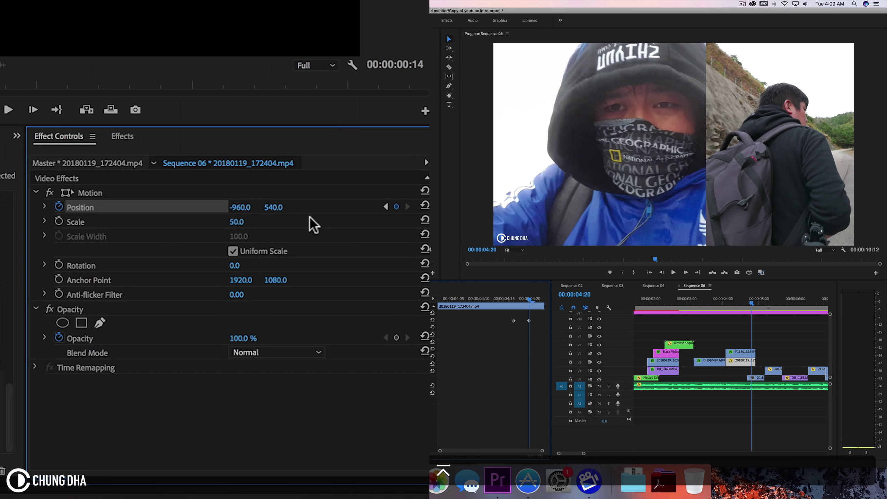
Step: Give the second position keyframe Bezier temporal interpolation, stretch its ease curve and shift the keyframe to the clip's end
{"action": "right_click", "coordinate": [529, 321]}
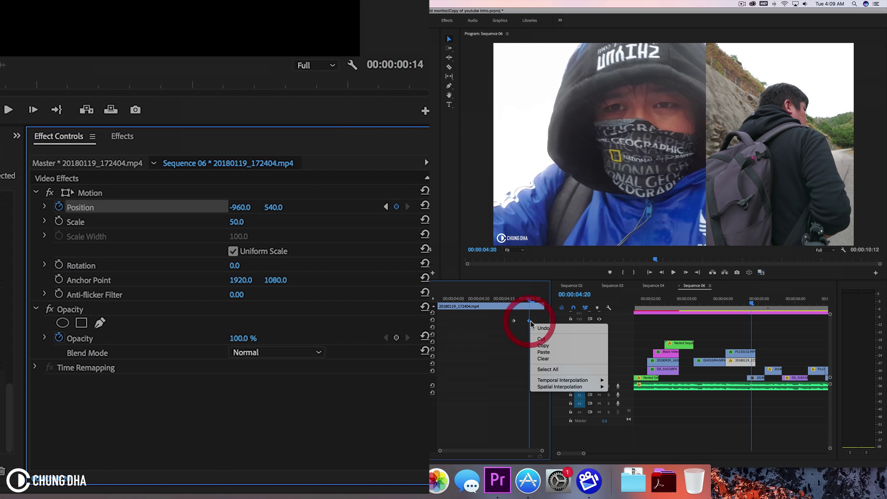
{"action": "mouse_move", "coordinate": [590, 379]}
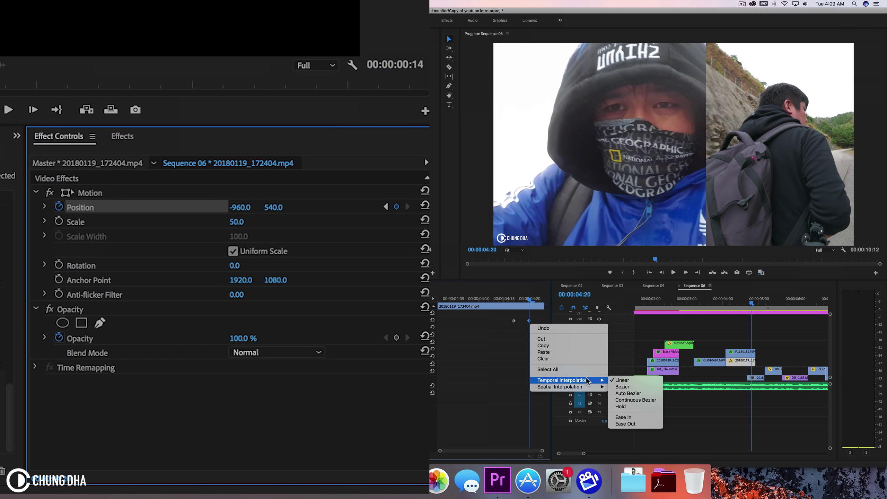
{"action": "left_click", "coordinate": [622, 386]}
{"action": "left_click", "coordinate": [45, 207]}
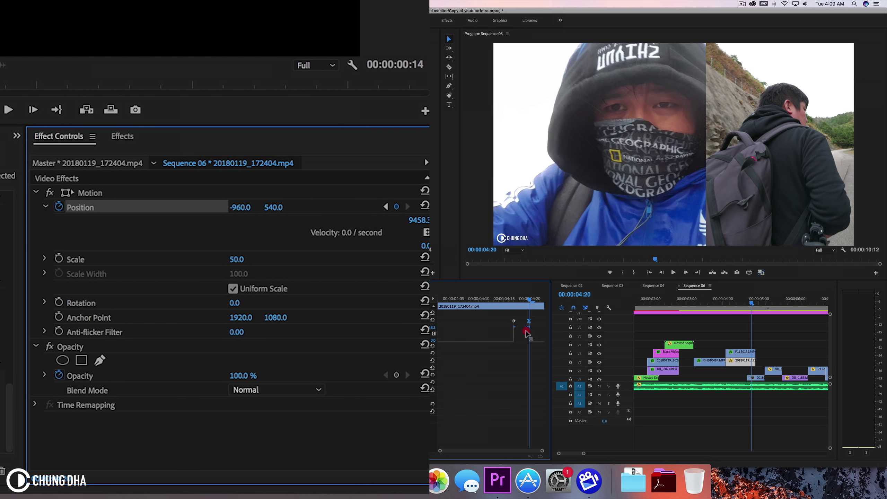
{"action": "left_click_drag", "start_coordinate": [493, 360], "coordinate": [551, 324]}
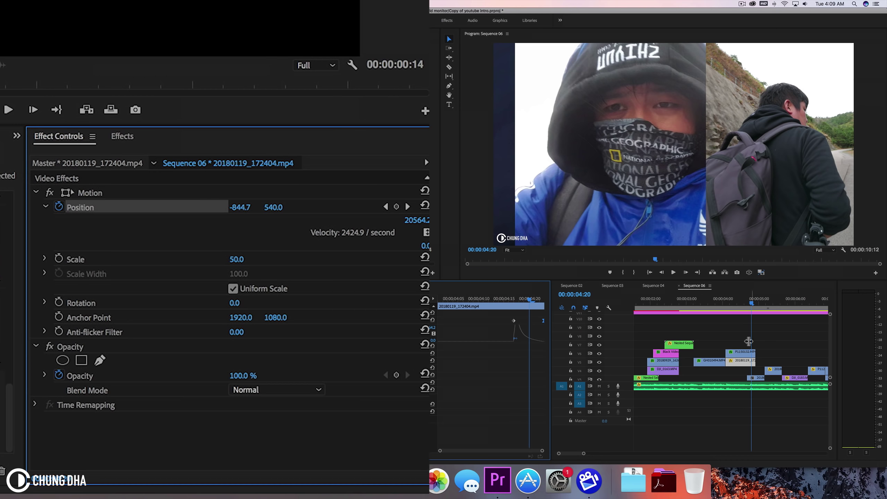
Step: Keyframe the horizontal position of P1150132.MP4 at 2535 at 00:00:04:20
{"action": "left_click", "coordinate": [734, 350]}
{"action": "left_click", "coordinate": [735, 350]}
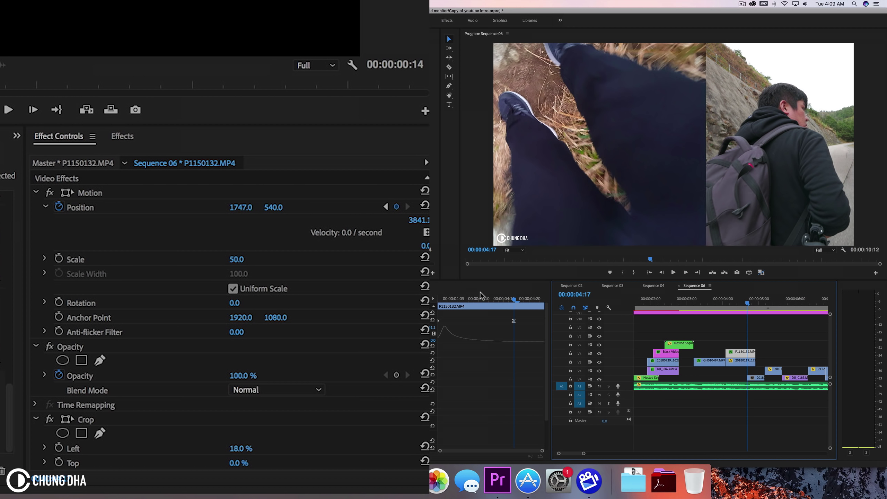
{"action": "left_click_drag", "start_coordinate": [512, 298], "coordinate": [529, 298]}
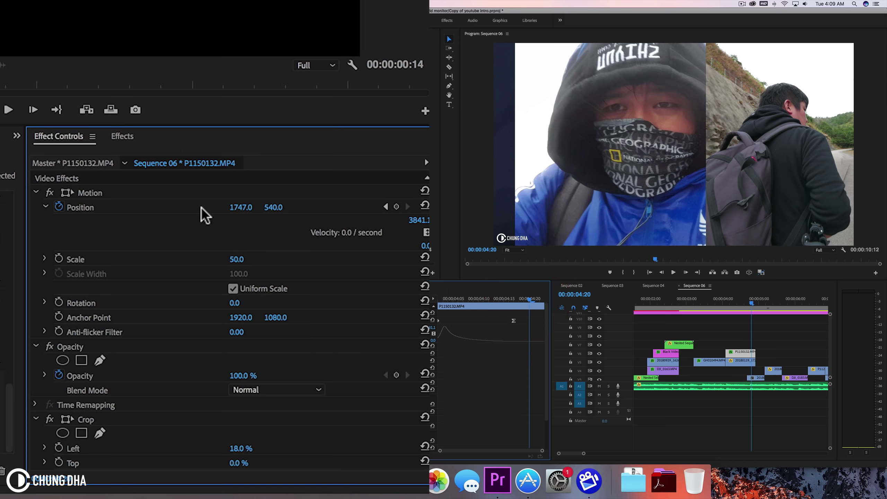
{"action": "left_click_drag", "start_coordinate": [235, 211], "coordinate": [369, 211]}
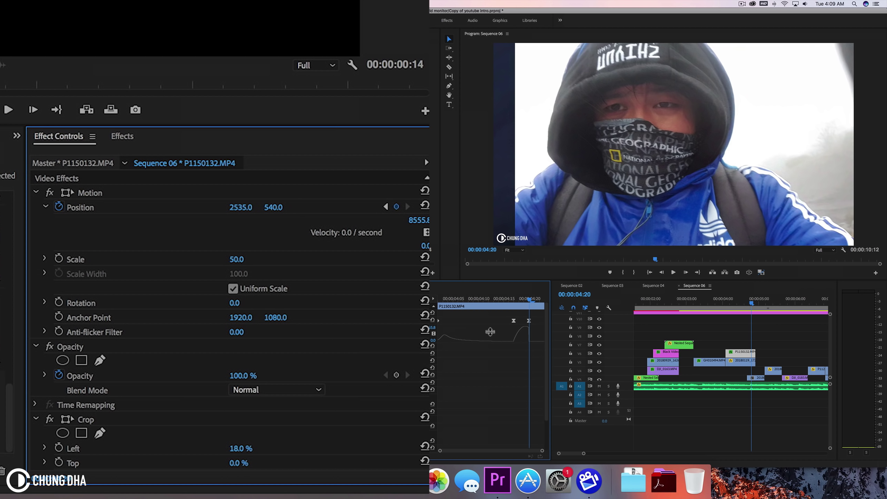
Step: Move the last position keyframe of P1150132.MP4 to the clip's end and lengthen its ease handle
{"action": "right_click", "coordinate": [528, 322]}
{"action": "left_click", "coordinate": [528, 323]}
{"action": "mouse_move", "coordinate": [528, 323]}
{"action": "left_mouse_down"}
{"action": "mouse_move", "coordinate": [508, 350]}
{"action": "mouse_move", "coordinate": [543, 322]}
{"action": "left_mouse_up"}
Step: Play back and scrub through the split-screen slide transition in Sequence 06
{"action": "left_click", "coordinate": [715, 298]}
{"action": "key", "text": "space"}
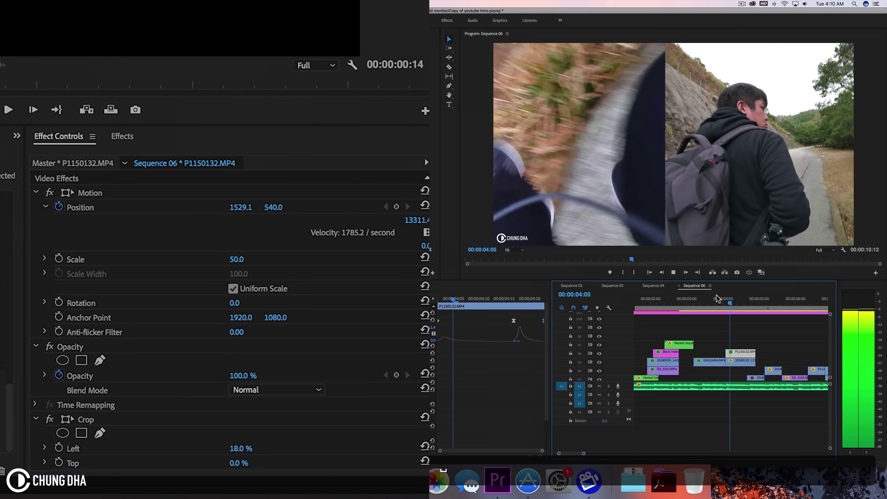
{"action": "left_click_drag", "start_coordinate": [716, 298], "coordinate": [766, 298]}
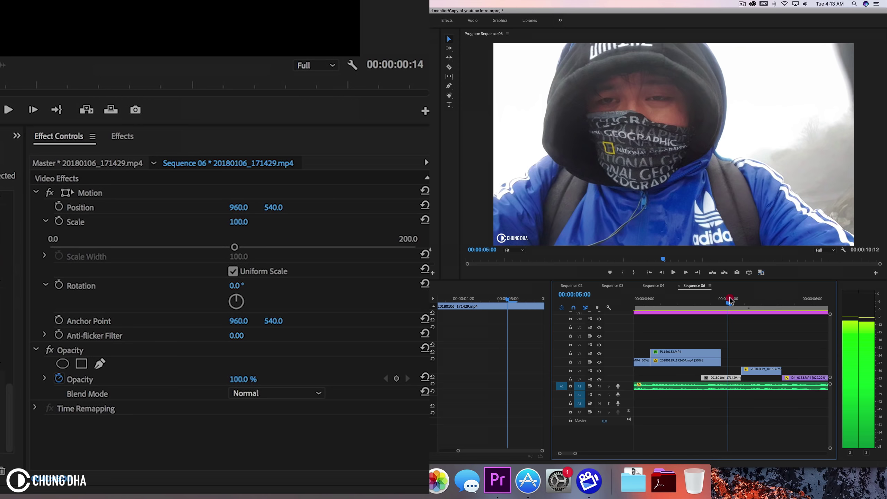
Step: Start scale and rotation keyframes on 20180106_171429.mp4 at 00:00:04:24, five frames before the following clip
{"action": "left_click", "coordinate": [729, 299]}
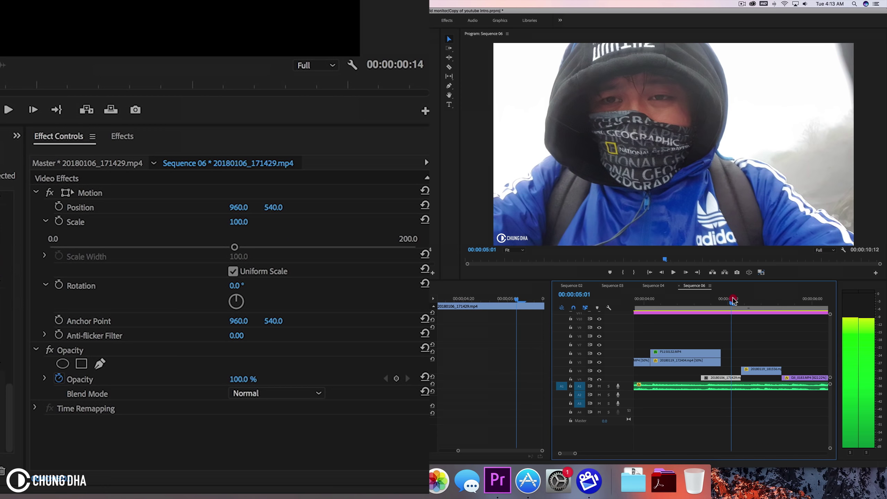
{"action": "left_click", "coordinate": [715, 379]}
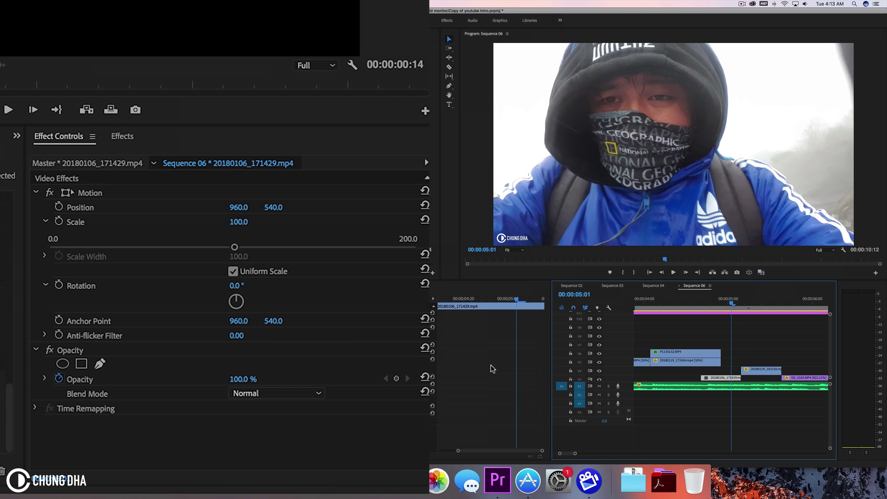
{"action": "left_click_drag", "start_coordinate": [506, 299], "coordinate": [563, 303]}
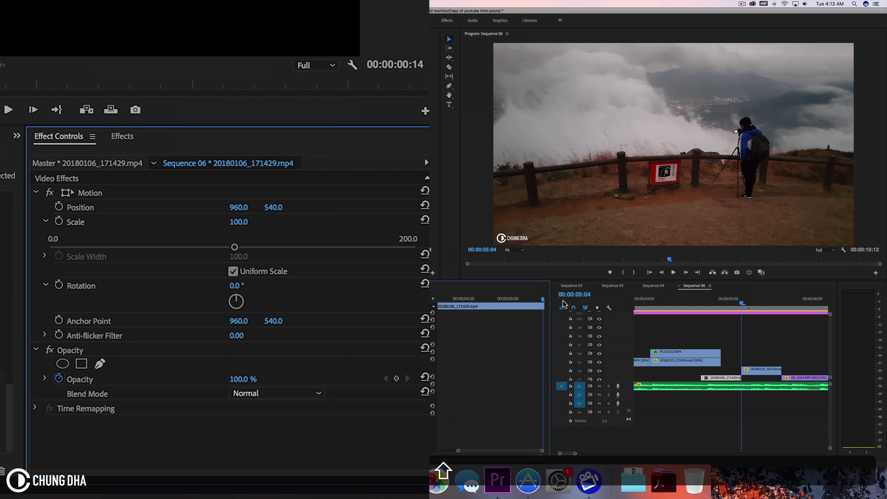
{"action": "key", "text": "shift+Left"}
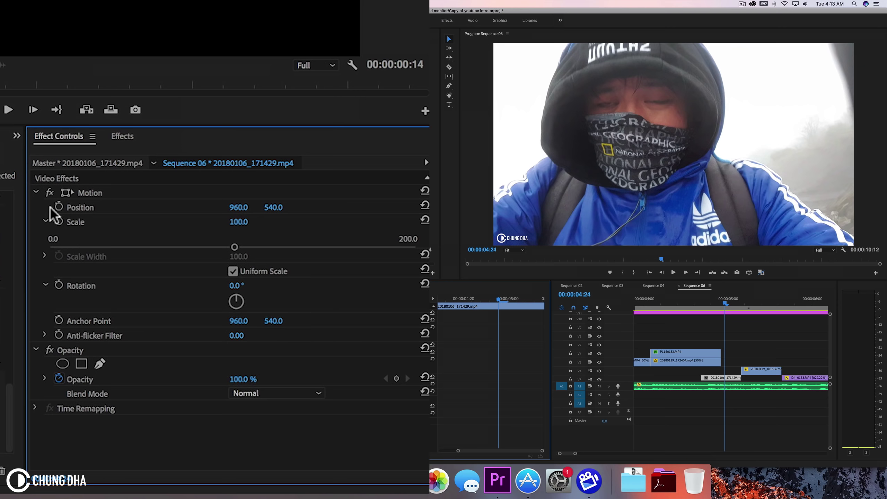
{"action": "left_click", "coordinate": [58, 221]}
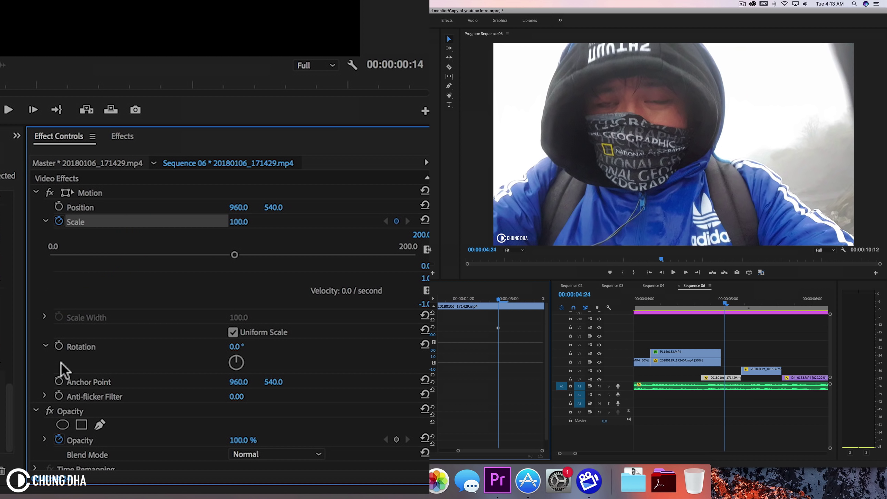
{"action": "left_click", "coordinate": [59, 345]}
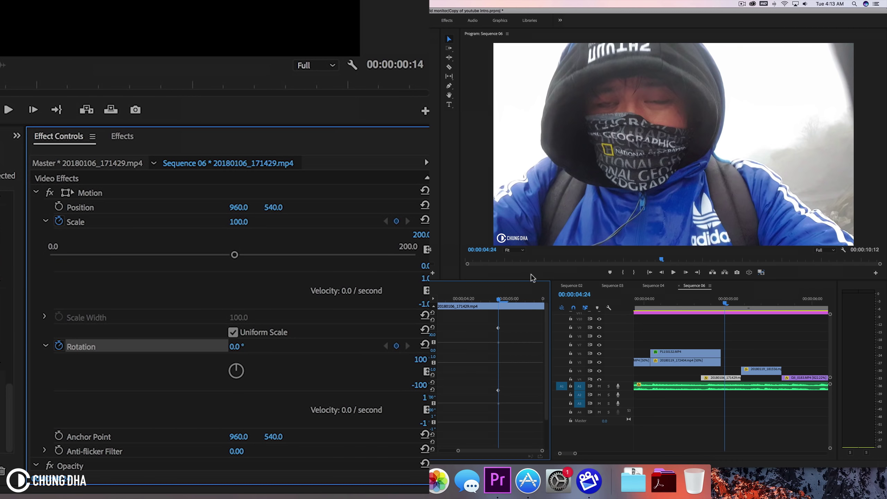
Step: Keyframe 20180106_171429.mp4 at 00:00:05:02 with scale 150 and rotation 15°
{"action": "left_click_drag", "start_coordinate": [499, 299], "coordinate": [524, 299]}
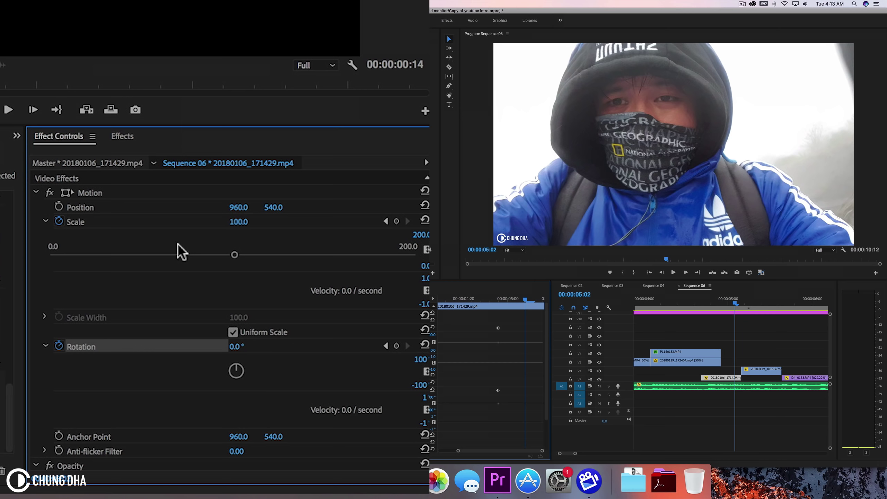
{"action": "left_click", "coordinate": [244, 220]}
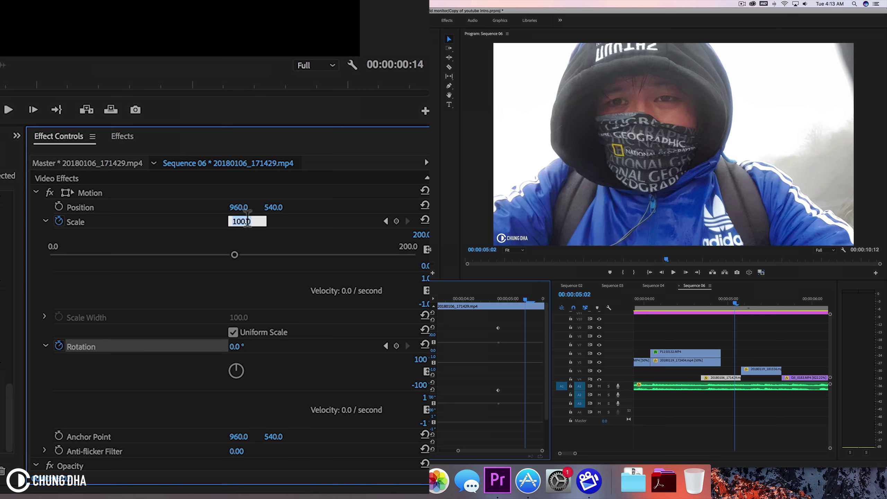
{"action": "type", "text": "150"}
{"action": "key", "text": "Return"}
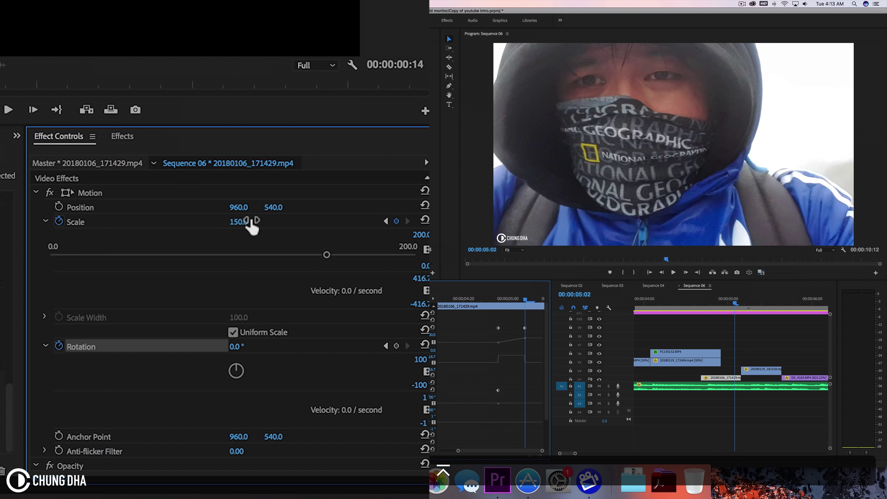
{"action": "scroll", "coordinate": [297, 352], "scroll_direction": "down", "scroll_amount": 3}
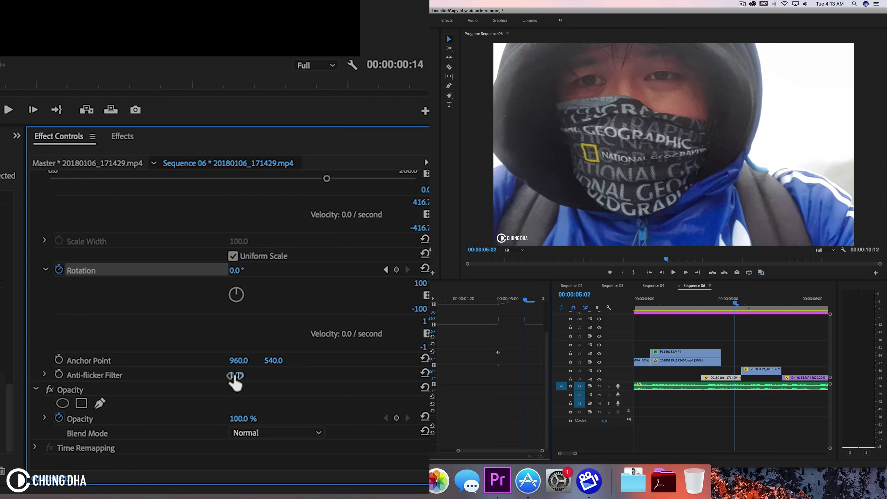
{"action": "left_click", "coordinate": [251, 270]}
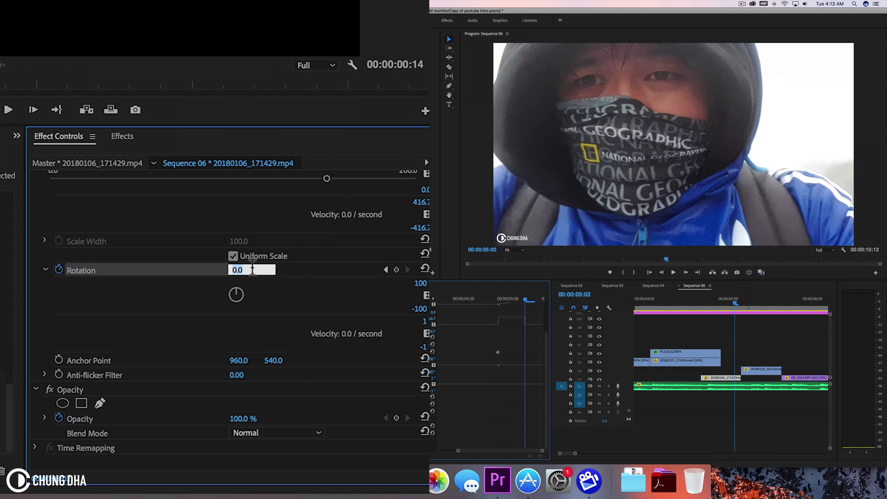
{"action": "type", "text": "15"}
{"action": "key", "text": "Return"}
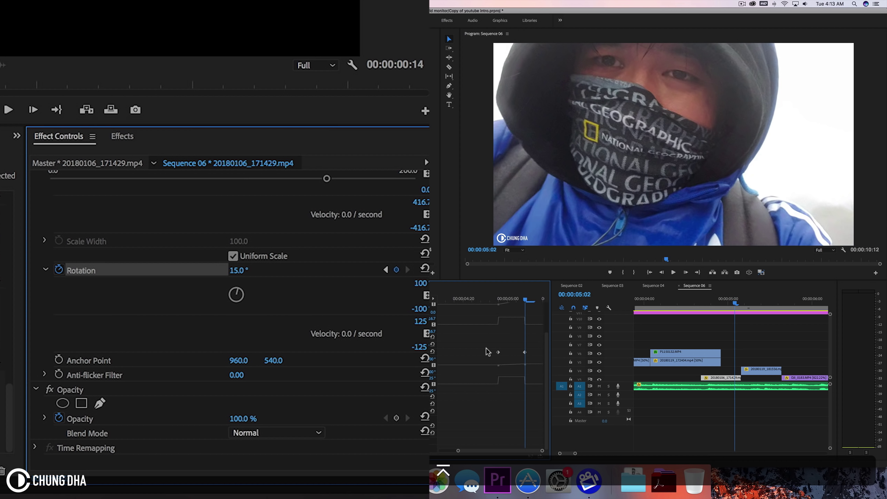
Step: Move the second scale and rotation keyframes to the end of 20180106_171429.mp4 and scrub through the motion
{"action": "scroll", "coordinate": [546, 342], "scroll_direction": "up", "scroll_amount": 4}
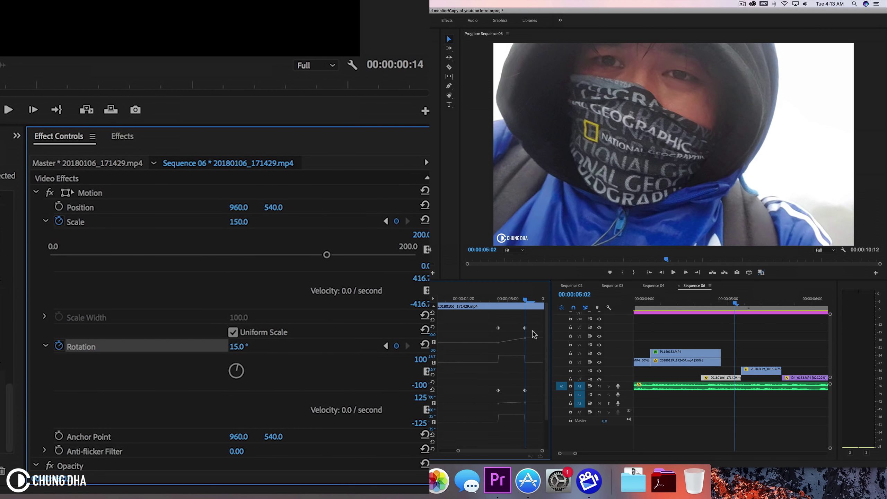
{"action": "left_click_drag", "start_coordinate": [531, 369], "coordinate": [548, 390]}
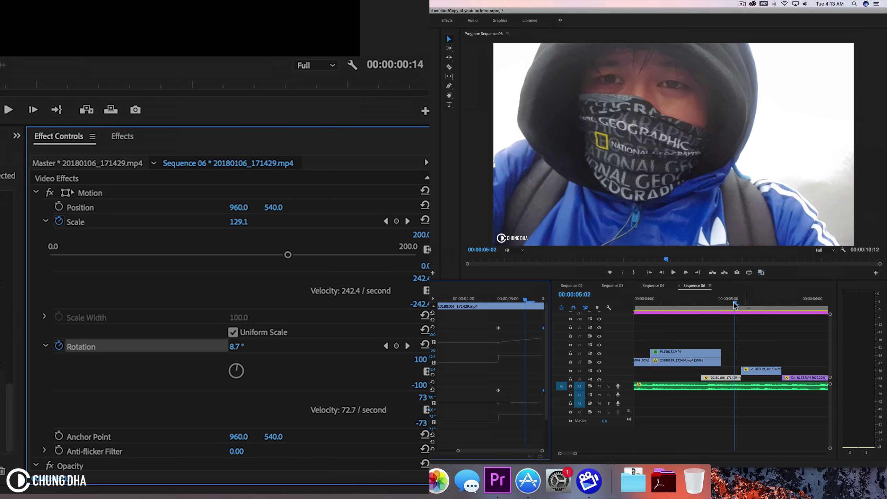
{"action": "left_click", "coordinate": [705, 299]}
{"action": "left_click_drag", "start_coordinate": [706, 298], "coordinate": [728, 299]}
Step: Apply Bezier interpolation to the first scale and rotation keyframes and extend their outgoing handles for a slow start
{"action": "left_click_drag", "start_coordinate": [483, 319], "coordinate": [508, 415]}
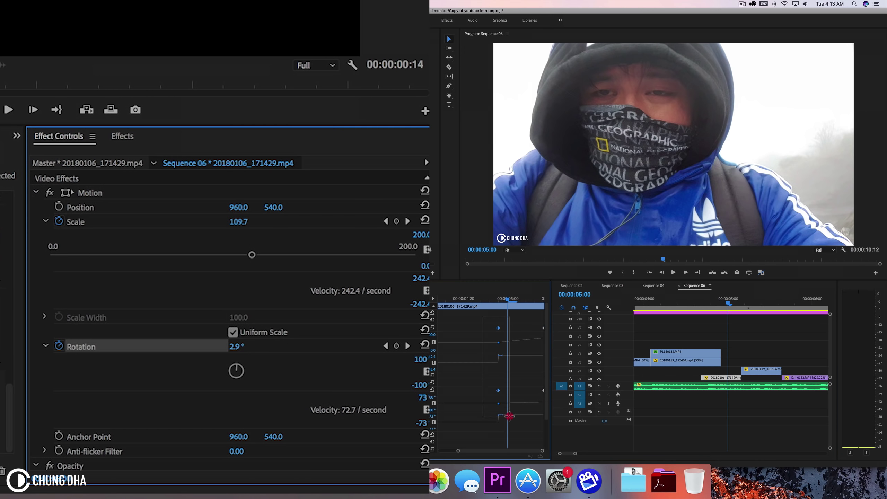
{"action": "right_click", "coordinate": [499, 329]}
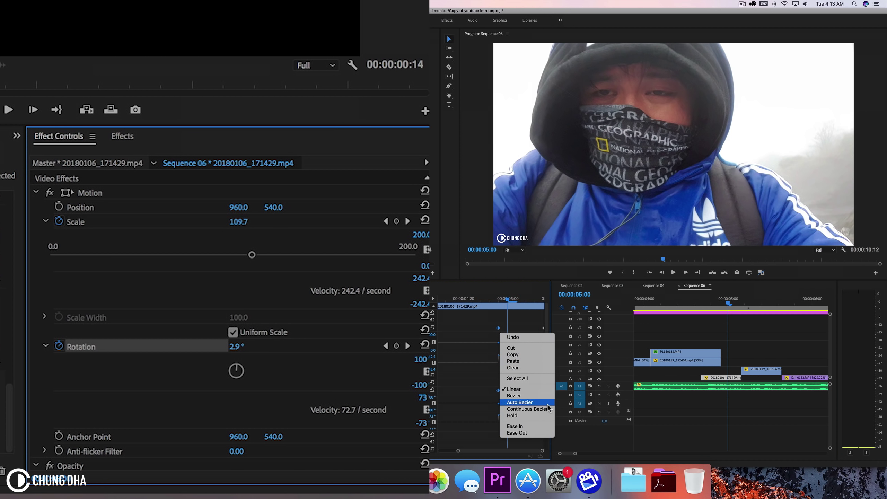
{"action": "left_click", "coordinate": [544, 402]}
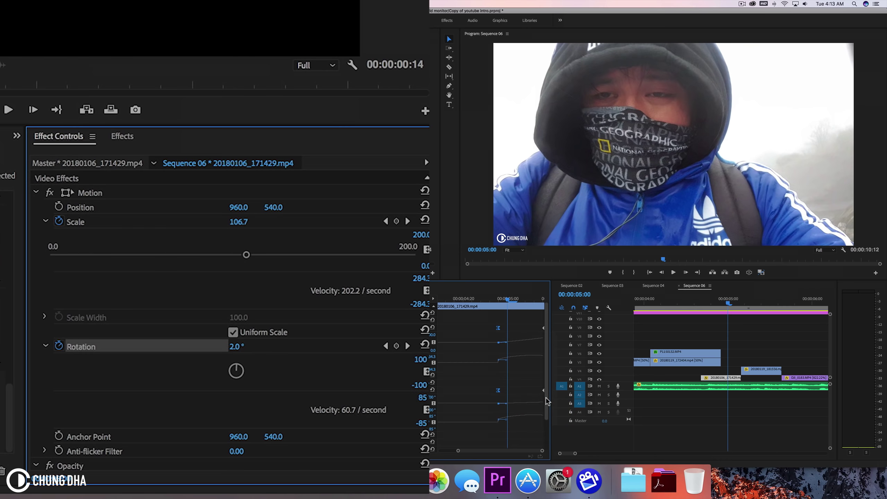
{"action": "left_click_drag", "start_coordinate": [506, 344], "coordinate": [529, 345]}
{"action": "left_click", "coordinate": [498, 391]}
{"action": "left_click_drag", "start_coordinate": [506, 405], "coordinate": [528, 407]}
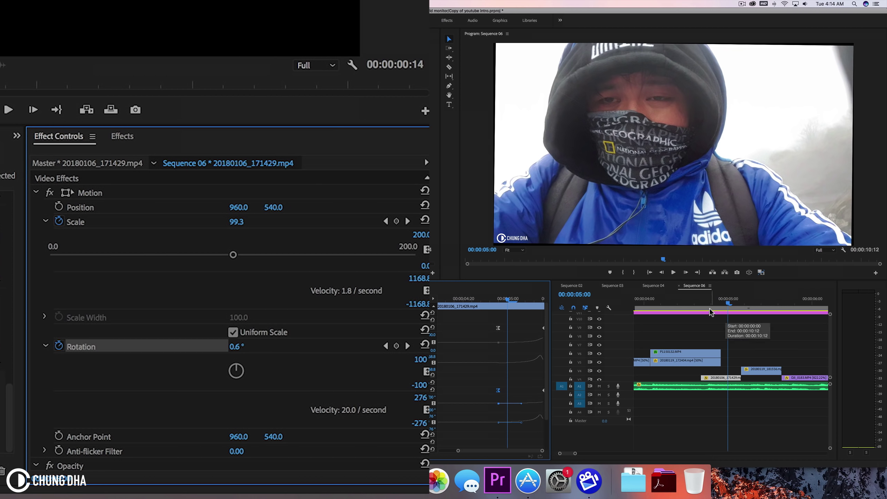
Step: Start scale and rotation keyframes on 20180119_181556.mp4 at 00:00:05:14, and return the playhead to the clip's start at 00:00:05:04
{"action": "left_click", "coordinate": [726, 307]}
{"action": "mouse_move", "coordinate": [726, 307]}
{"action": "left_mouse_down"}
{"action": "mouse_move", "coordinate": [745, 307]}
{"action": "mouse_move", "coordinate": [712, 308]}
{"action": "mouse_move", "coordinate": [749, 308]}
{"action": "mouse_move", "coordinate": [741, 308]}
{"action": "left_mouse_up"}
{"action": "left_click", "coordinate": [764, 373]}
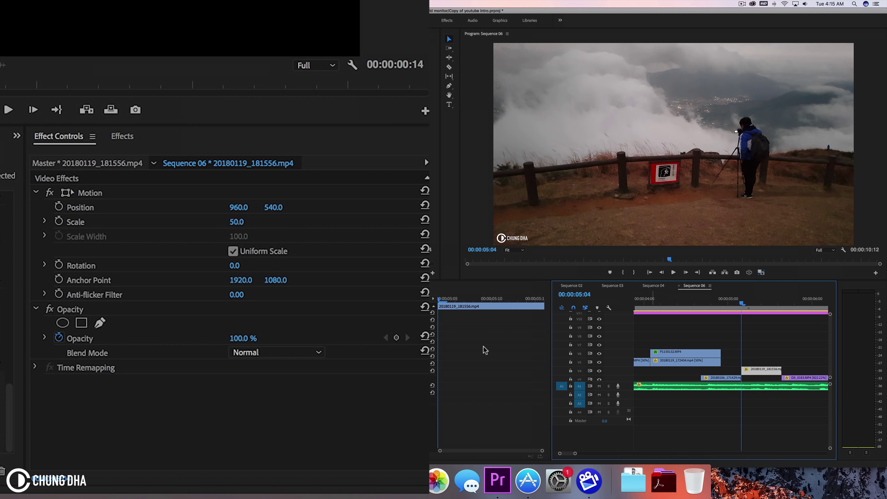
{"action": "left_click", "coordinate": [378, 163]}
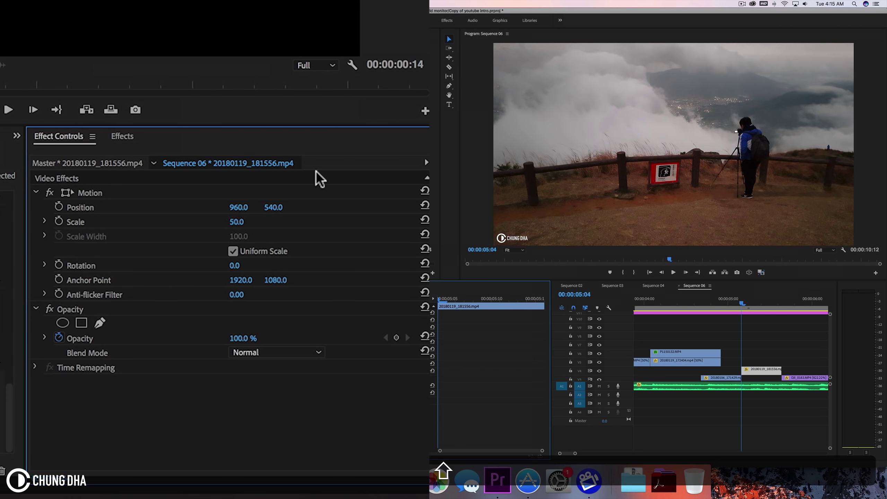
{"action": "key", "text": "space"}
{"action": "left_click", "coordinate": [68, 223]}
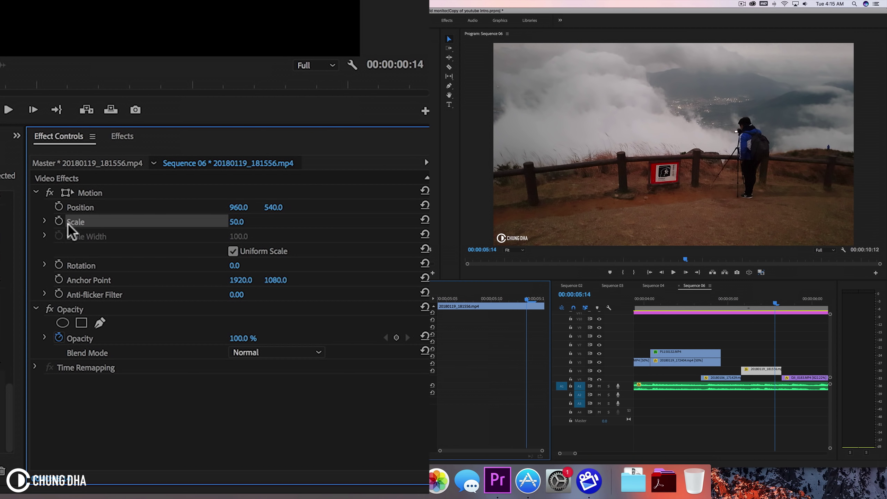
{"action": "left_click", "coordinate": [59, 221]}
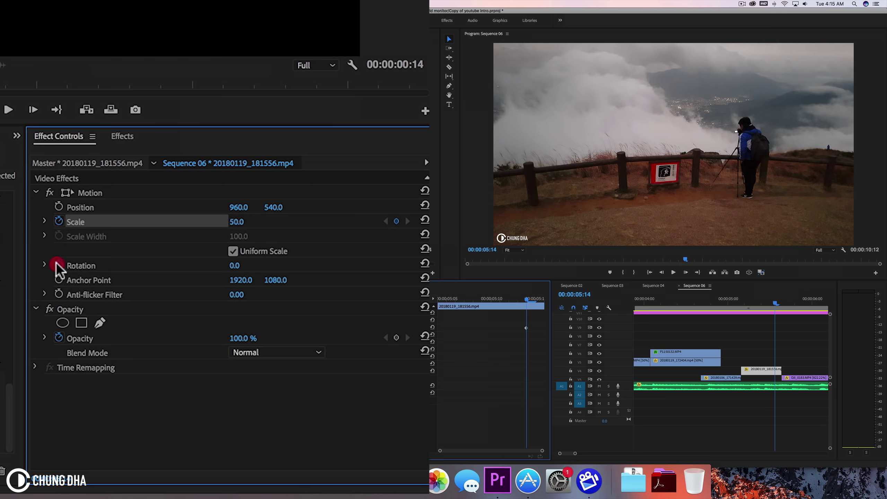
{"action": "left_click", "coordinate": [59, 265]}
{"action": "left_click_drag", "start_coordinate": [526, 298], "coordinate": [435, 301]}
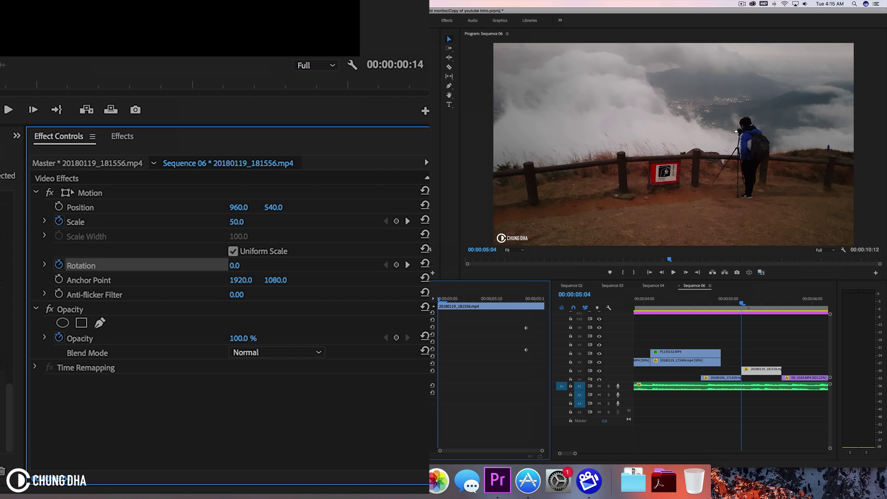
Step: Keyframe the start of 20180119_181556.mp4 at 00:00:05:04 with scale 75 and rotation -15°
{"action": "left_click", "coordinate": [247, 221]}
{"action": "type", "text": "75"}
{"action": "key", "text": "Return"}
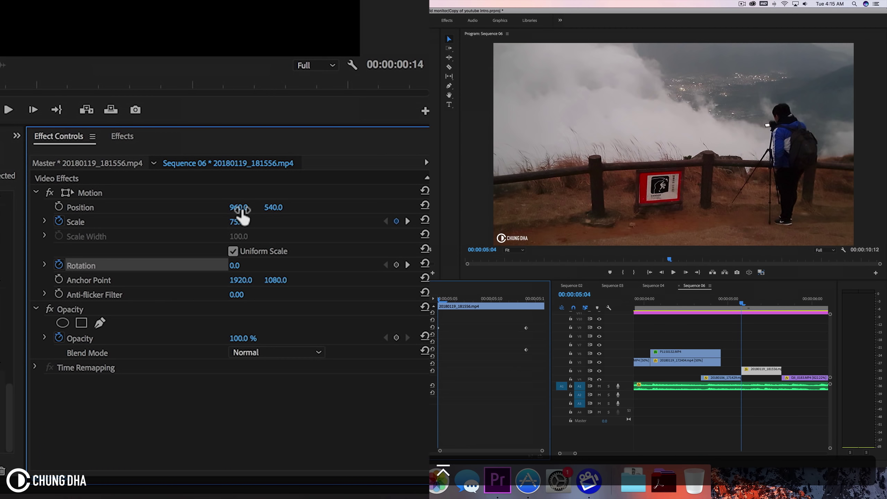
{"action": "left_click", "coordinate": [237, 265]}
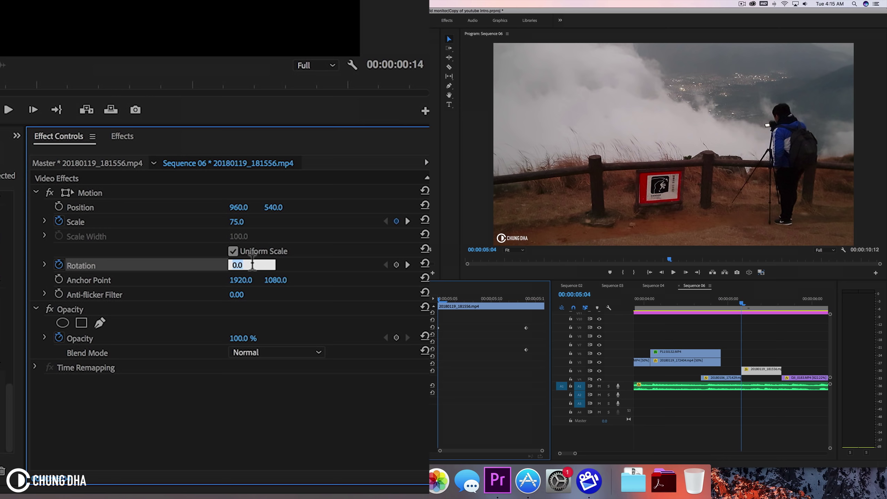
{"action": "type", "text": "-15"}
{"action": "key", "text": "Return"}
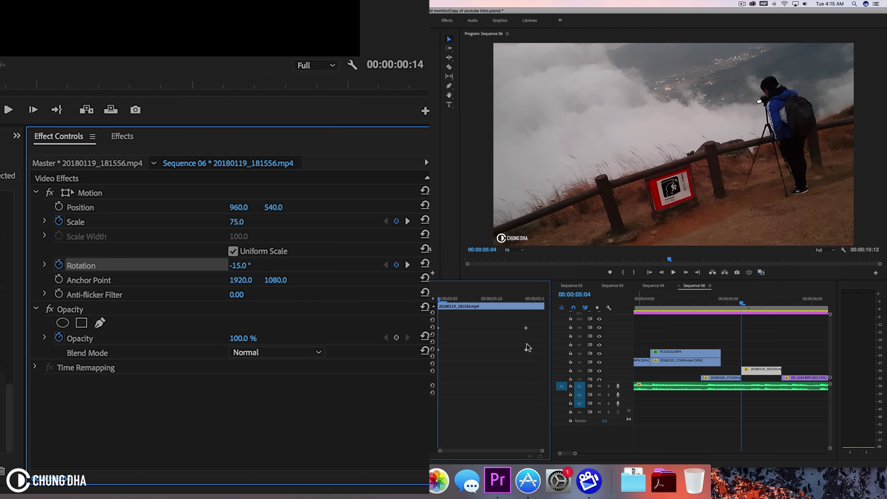
Step: Apply Bezier interpolation to the clip's ending scale and rotation keyframes, extend their incoming handles for a slow finish, and scrub through the motion
{"action": "left_click_drag", "start_coordinate": [528, 328], "coordinate": [532, 363]}
{"action": "right_click", "coordinate": [526, 352]}
{"action": "left_click", "coordinate": [560, 416]}
{"action": "left_click", "coordinate": [45, 221]}
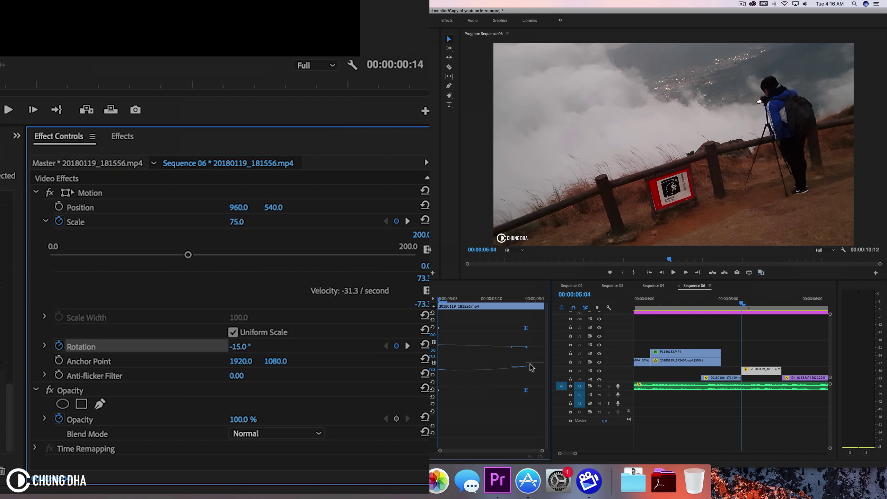
{"action": "left_click_drag", "start_coordinate": [512, 347], "coordinate": [492, 374]}
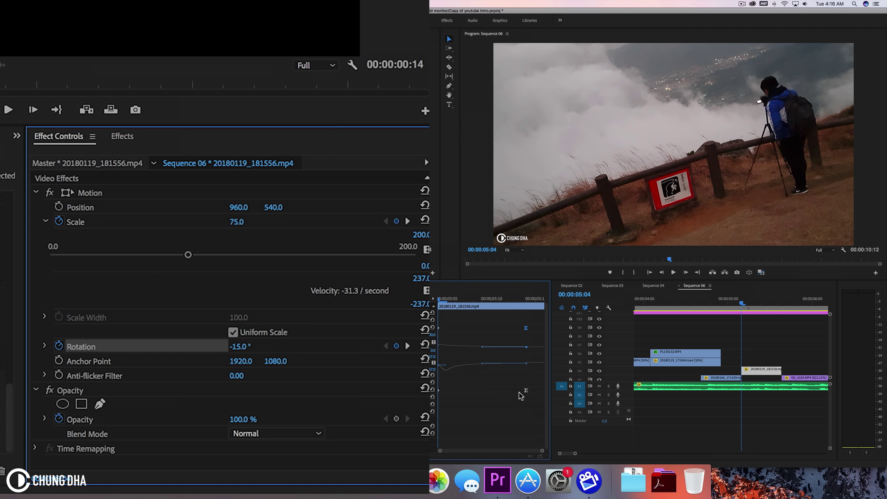
{"action": "left_click", "coordinate": [45, 345]}
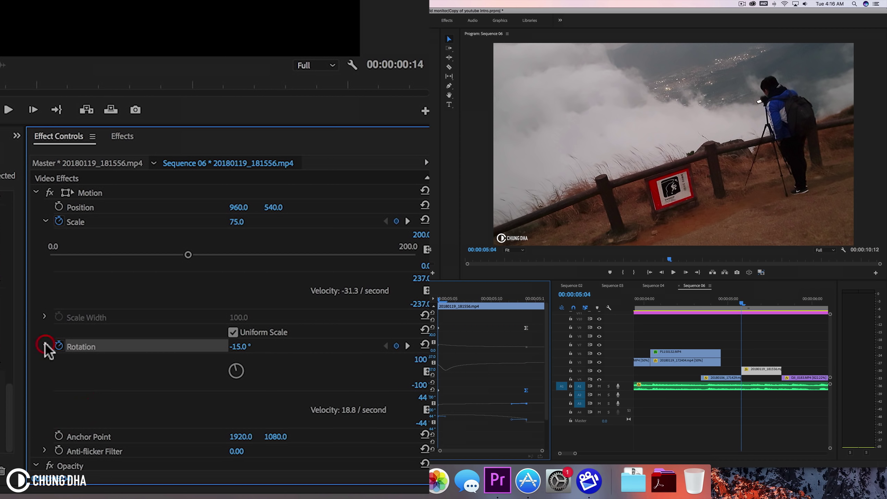
{"action": "left_click_drag", "start_coordinate": [500, 406], "coordinate": [483, 407]}
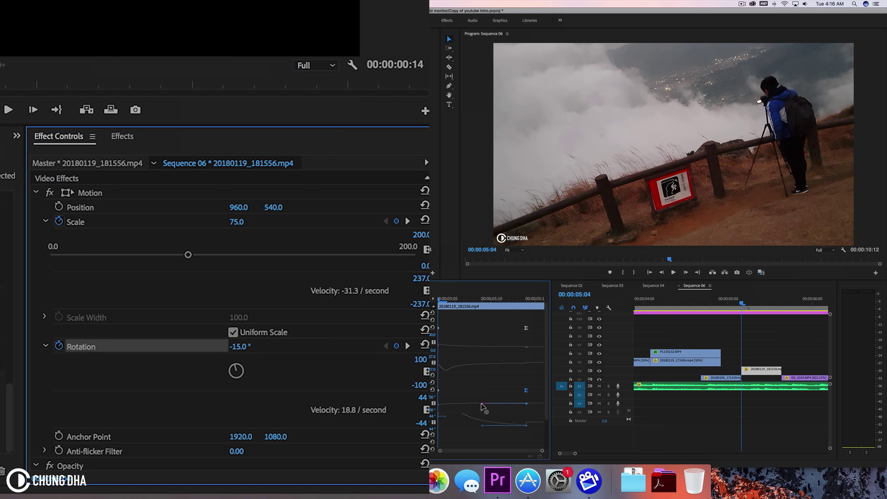
{"action": "left_click_drag", "start_coordinate": [727, 309], "coordinate": [768, 306]}
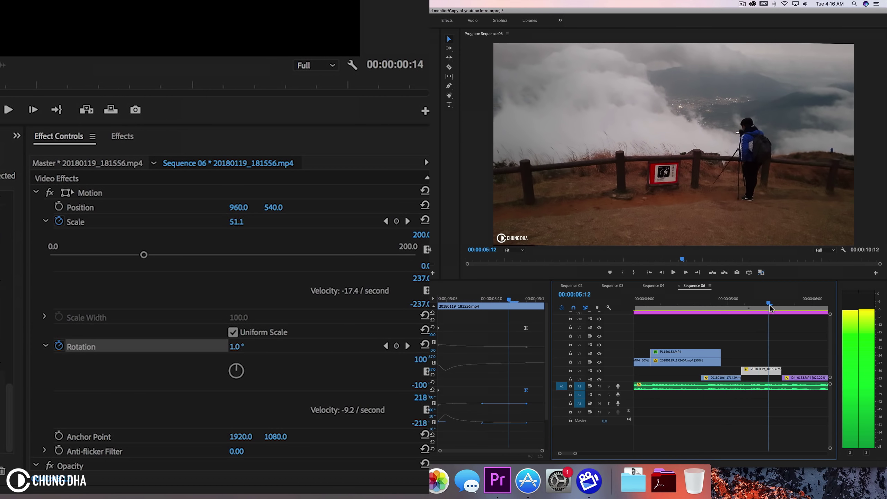
Step: Place a copy of the dotted Black Video clip above 20180119_181556.mp4 and set the playhead to 00:00:05:14
{"action": "left_click", "coordinate": [527, 302]}
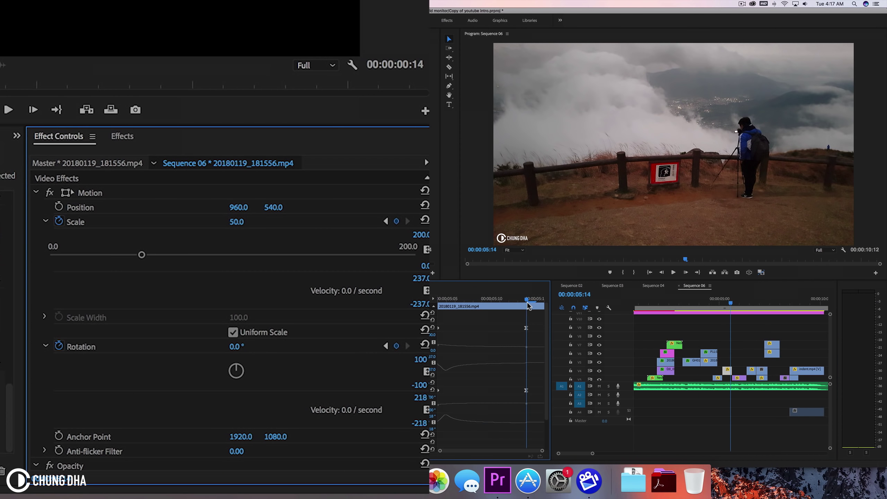
{"action": "left_click", "coordinate": [666, 353], "text": "alt"}
{"action": "left_click_drag", "start_coordinate": [665, 353], "coordinate": [729, 354]}
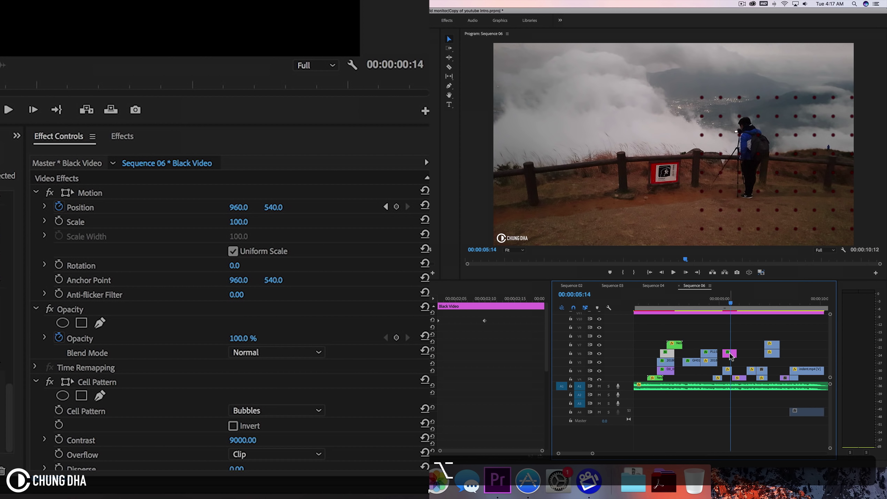
Step: Reset the left and top crop of the copied Black Video so the dots cover the whole frame
{"action": "scroll", "coordinate": [320, 224], "scroll_direction": "down", "scroll_amount": 10}
{"action": "scroll", "coordinate": [298, 267], "scroll_direction": "up", "scroll_amount": 6}
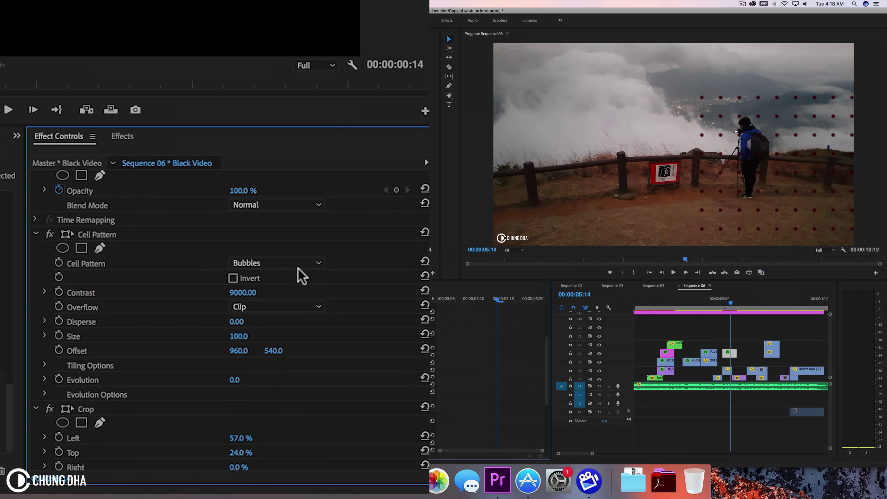
{"action": "scroll", "coordinate": [298, 267], "scroll_direction": "down", "scroll_amount": 6}
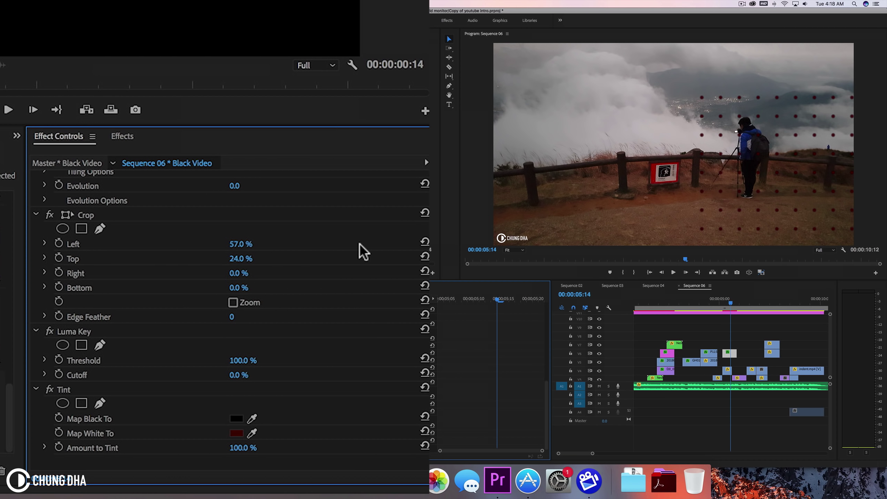
{"action": "left_click", "coordinate": [424, 242]}
{"action": "left_click", "coordinate": [424, 256]}
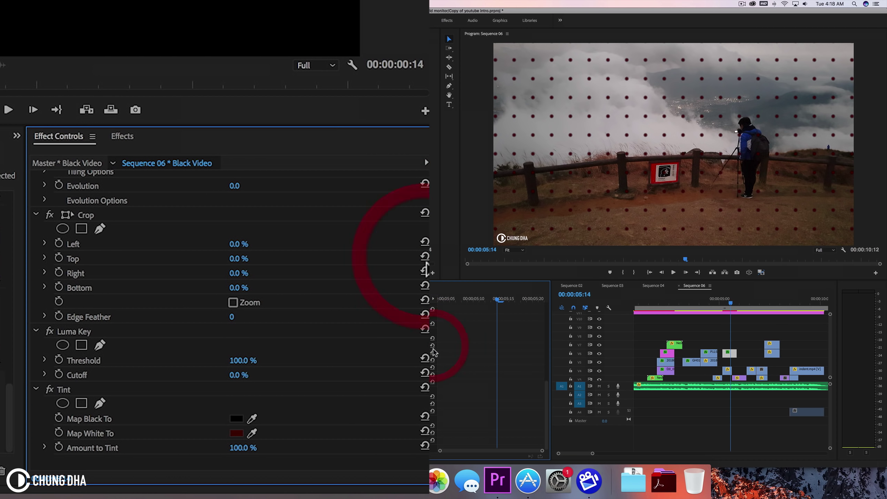
Step: Set the copied Black Video's scale to 83, vertical position to 431 and bottom crop to 39%
{"action": "scroll", "coordinate": [306, 289], "scroll_direction": "up", "scroll_amount": 10}
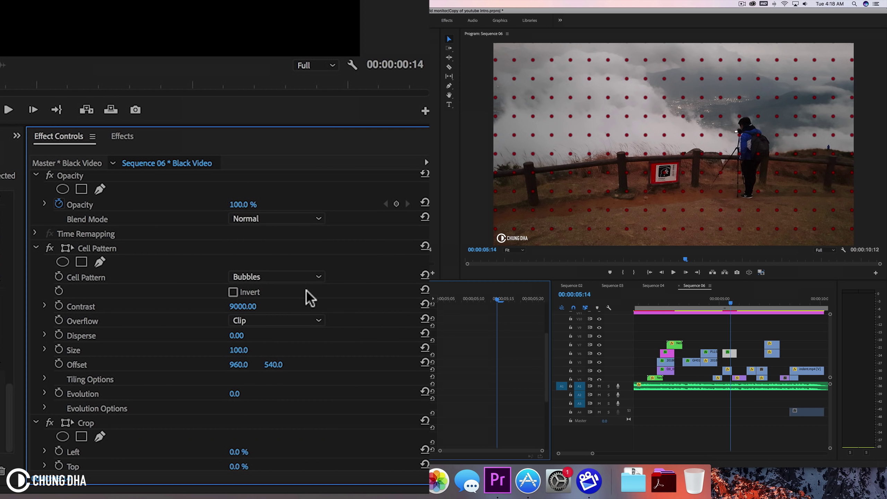
{"action": "mouse_move", "coordinate": [238, 222]}
{"action": "left_mouse_down"}
{"action": "mouse_move", "coordinate": [223, 221]}
{"action": "mouse_move", "coordinate": [260, 207]}
{"action": "mouse_move", "coordinate": [243, 207]}
{"action": "left_mouse_up"}
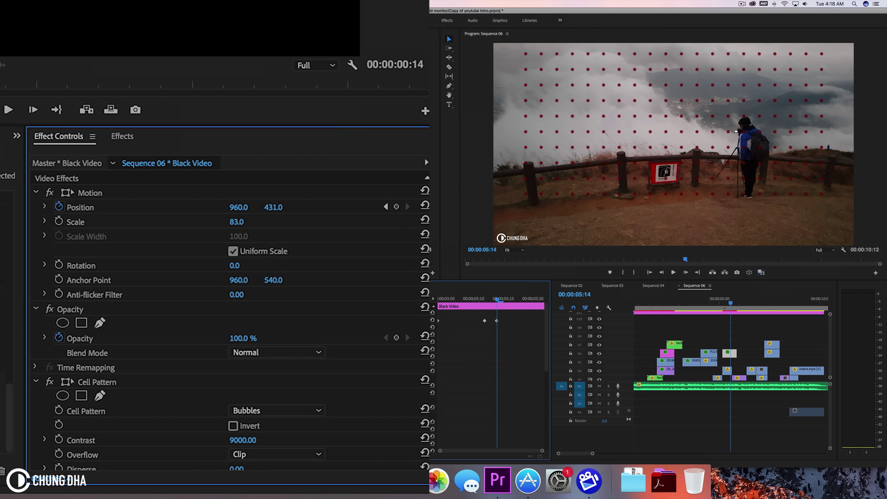
{"action": "scroll", "coordinate": [227, 314], "scroll_direction": "down", "scroll_amount": 5}
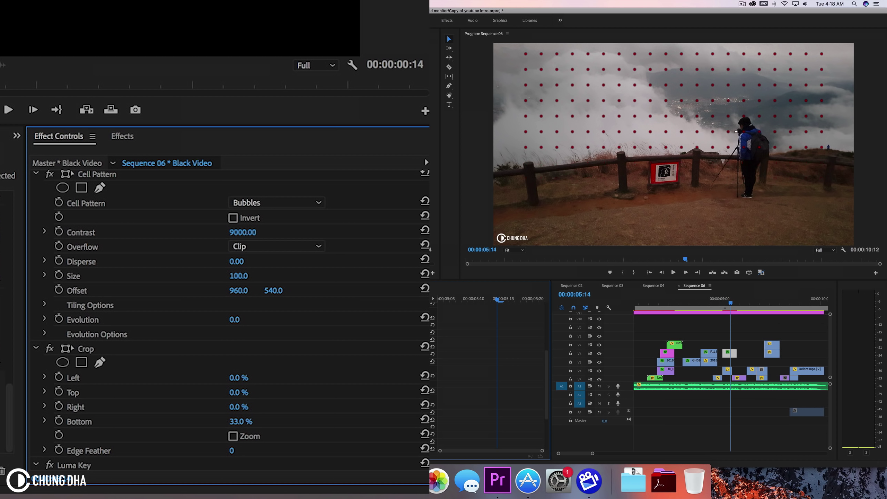
{"action": "left_click_drag", "start_coordinate": [249, 421], "coordinate": [248, 422]}
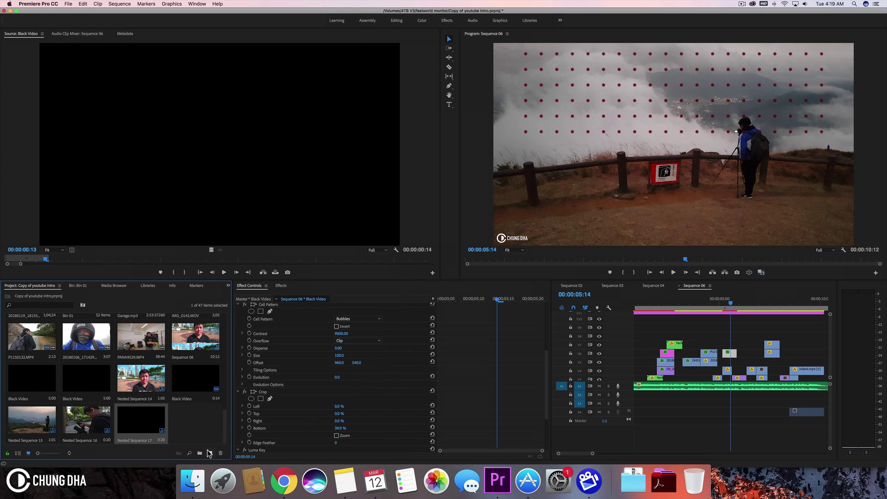
Step: Create an adjustment layer with the default settings and place it in Sequence 06 above the copied Black Video
{"action": "left_click", "coordinate": [209, 452]}
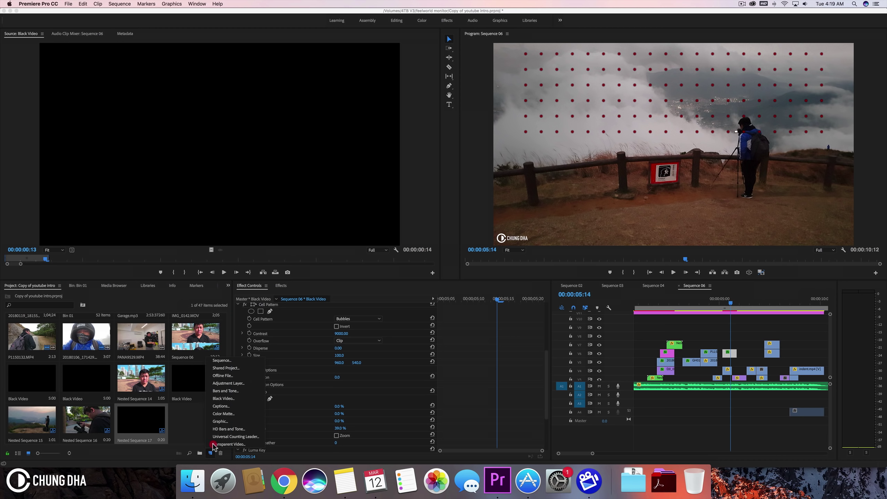
{"action": "left_click", "coordinate": [231, 383]}
{"action": "left_click", "coordinate": [480, 266]}
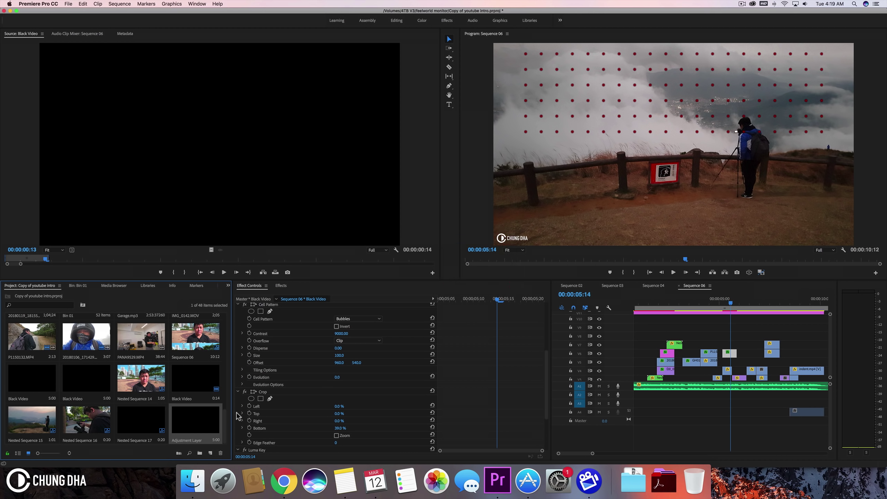
{"action": "left_click_drag", "start_coordinate": [357, 398], "coordinate": [716, 337]}
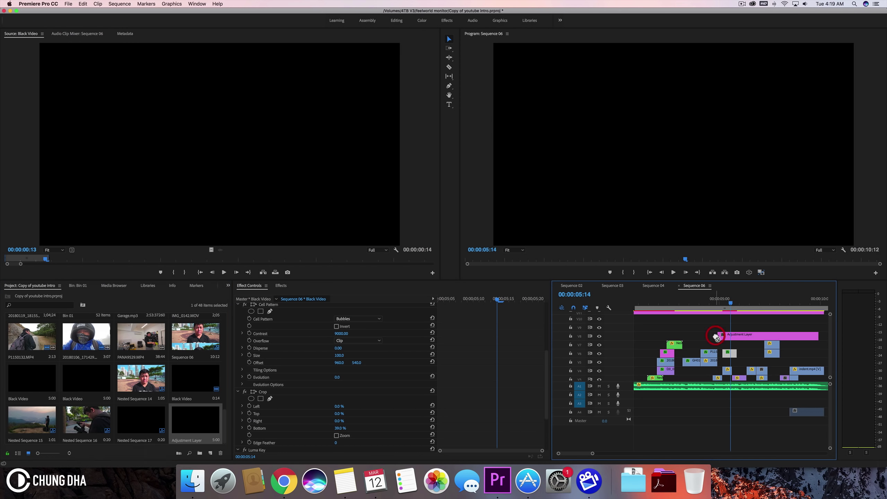
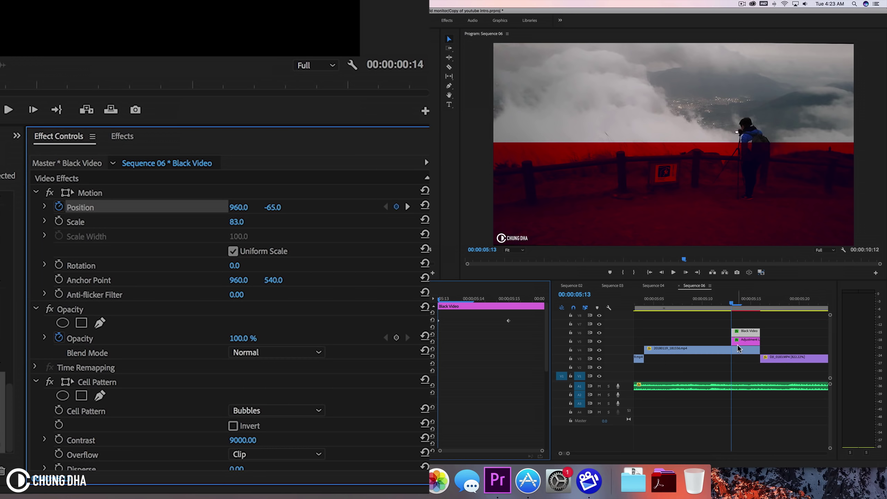
Step: Keyframe the adjustment layer's vertical position at 1070 at 00:00:05:15 and about 1630 at 00:00:05:13
{"action": "left_click_drag", "start_coordinate": [474, 300], "coordinate": [512, 301]}
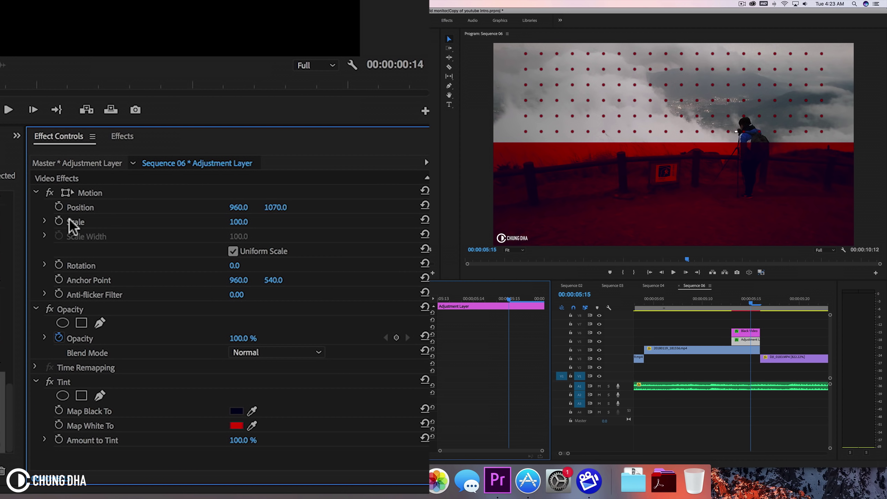
{"action": "left_click", "coordinate": [59, 206]}
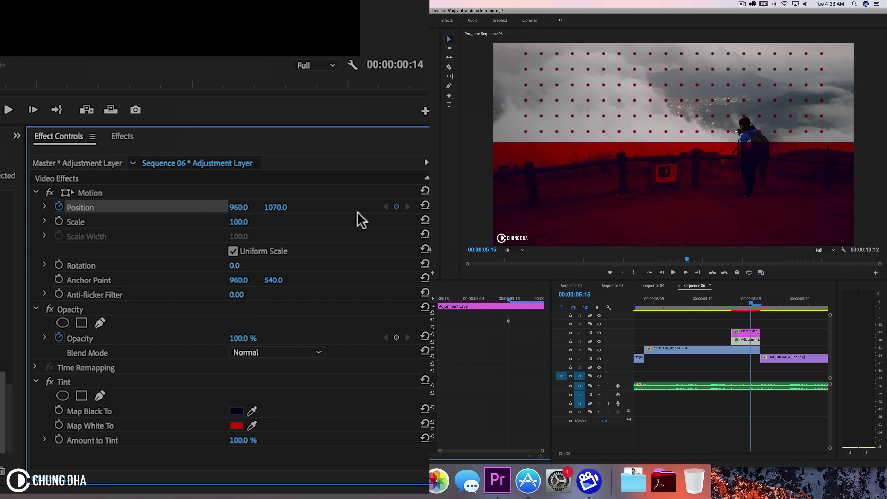
{"action": "left_click", "coordinate": [452, 300]}
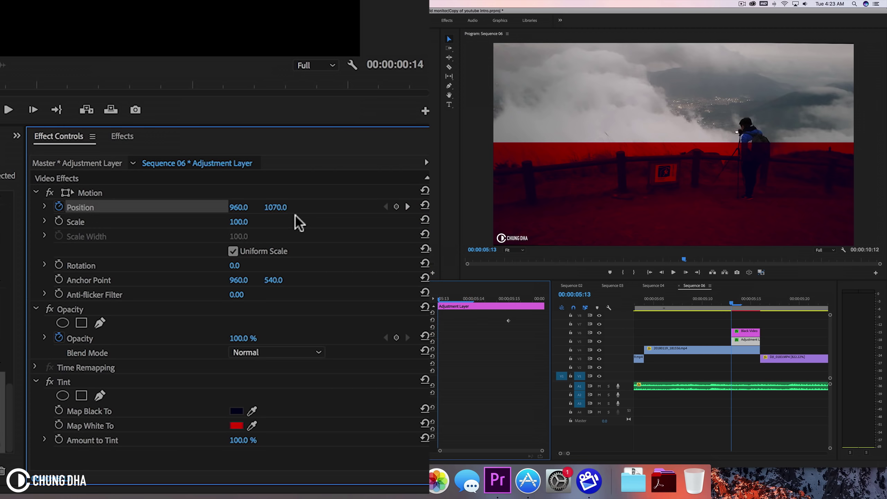
{"action": "left_click_drag", "start_coordinate": [274, 207], "coordinate": [508, 206]}
{"action": "left_click_drag", "start_coordinate": [276, 206], "coordinate": [285, 209]}
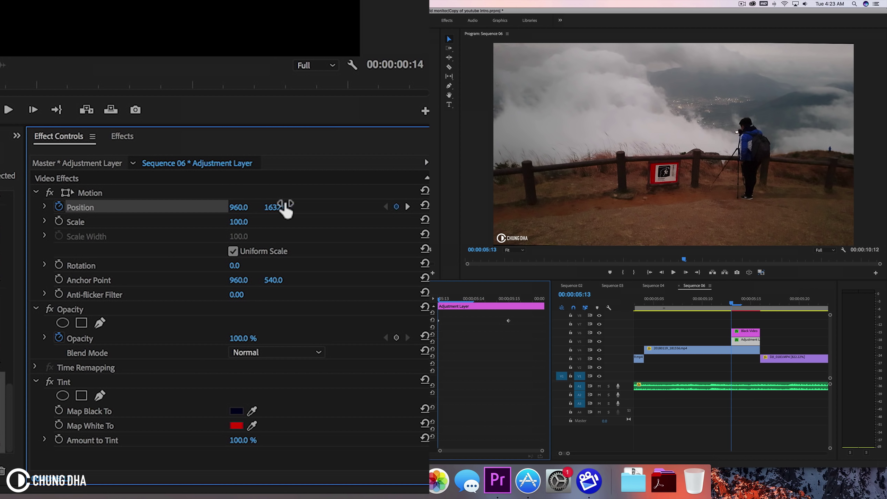
Step: Scrub to the cut at 00:00:05:16 and duplicate the Black Video and adjustment layer over the start of the next clip
{"action": "left_click_drag", "start_coordinate": [687, 308], "coordinate": [761, 299]}
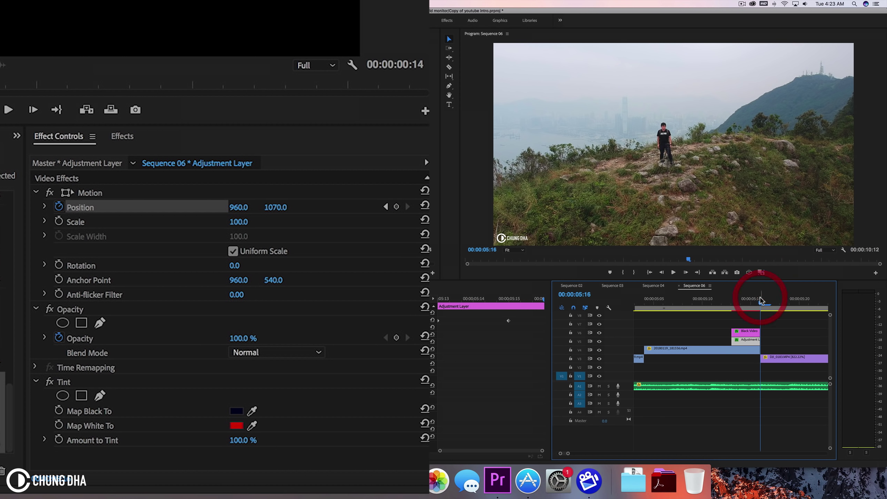
{"action": "scroll", "coordinate": [778, 319], "scroll_direction": "right", "scroll_amount": 3}
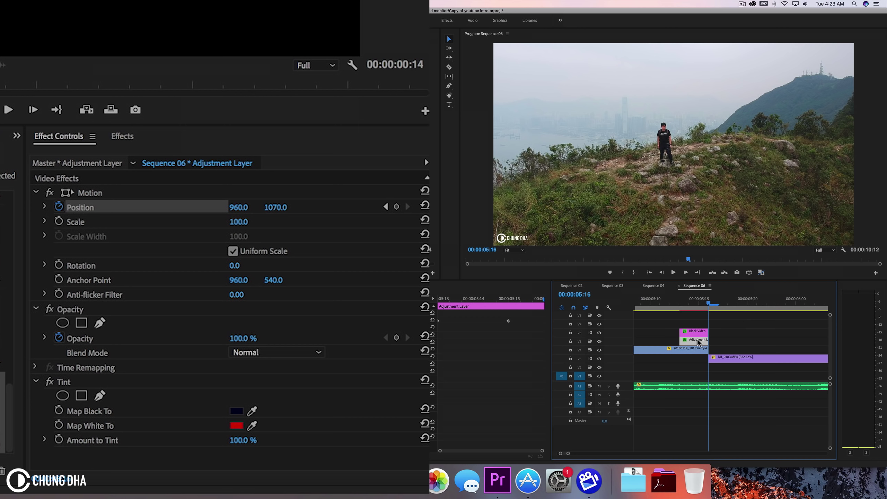
{"action": "left_click_drag", "start_coordinate": [696, 338], "coordinate": [720, 333]}
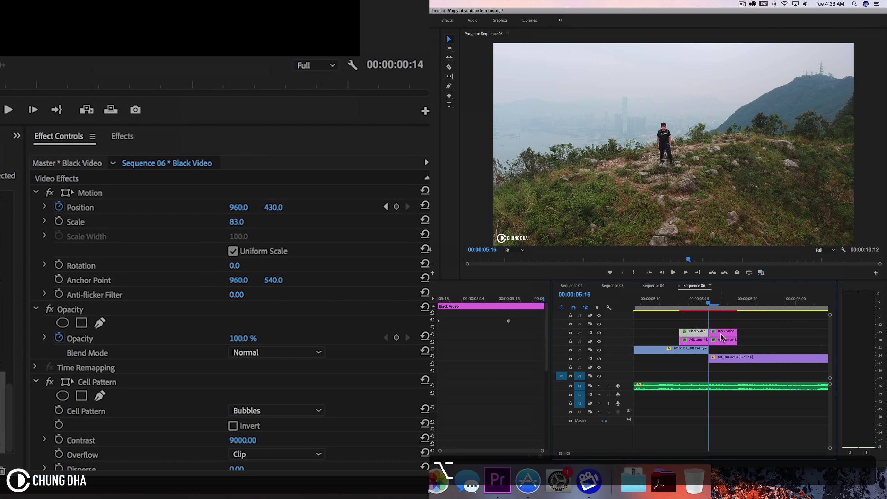
Step: Remove the duplicated Black Video's position keyframes at 00:00:05:17 and set its vertical position to 961.5
{"action": "left_click", "coordinate": [721, 333]}
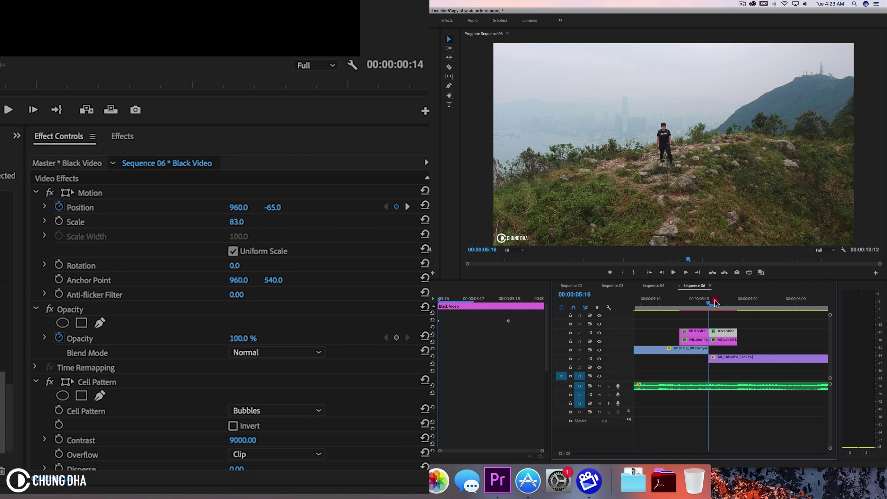
{"action": "left_click", "coordinate": [713, 302]}
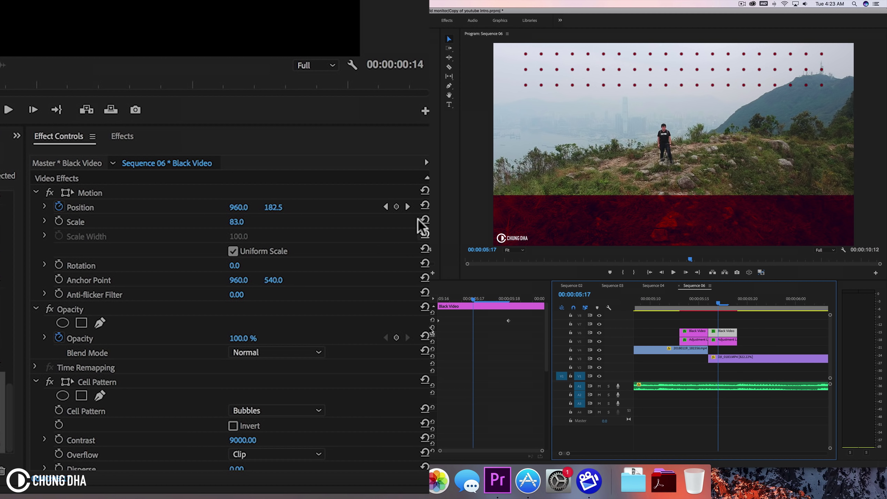
{"action": "left_click", "coordinate": [58, 207]}
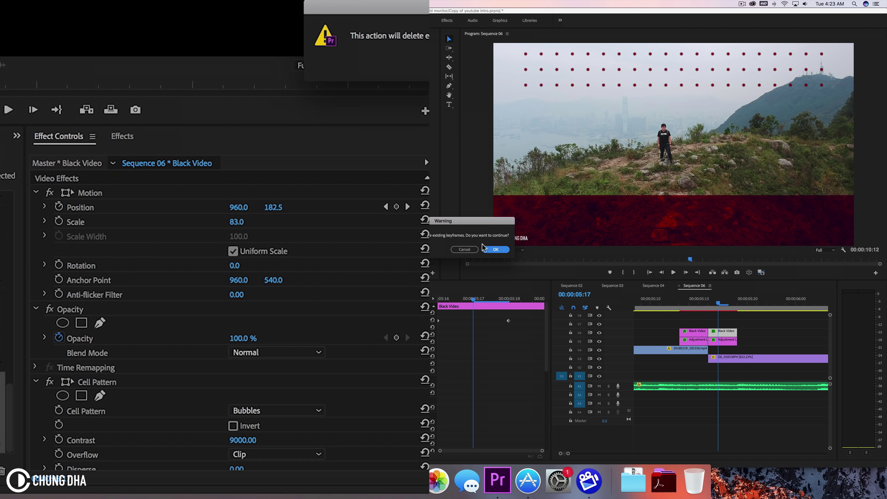
{"action": "left_click", "coordinate": [488, 249]}
{"action": "left_click_drag", "start_coordinate": [284, 209], "coordinate": [412, 209]}
Step: Remove the duplicated adjustment layer's position keyframes and set its vertical position to 4
{"action": "left_click", "coordinate": [727, 339]}
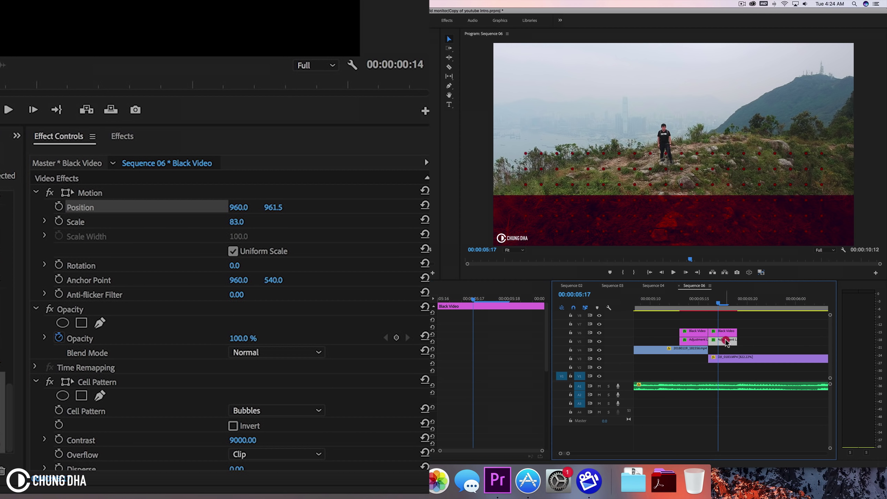
{"action": "left_click", "coordinate": [57, 208]}
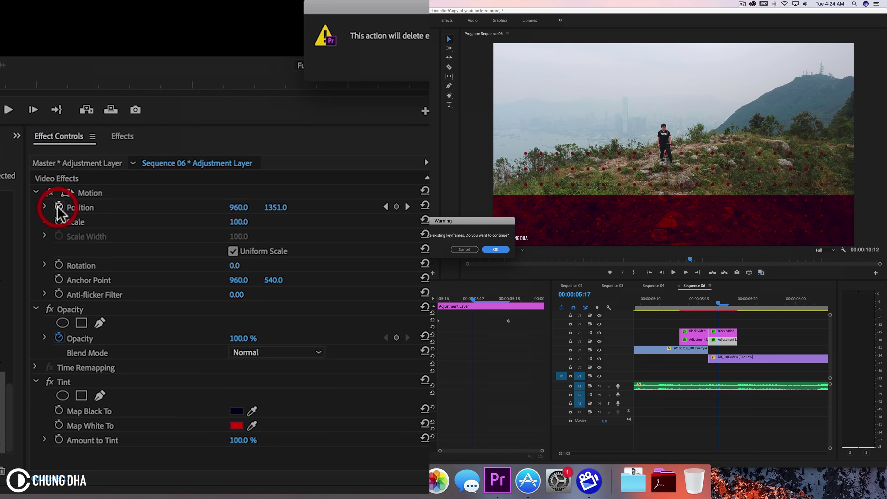
{"action": "left_click", "coordinate": [501, 251]}
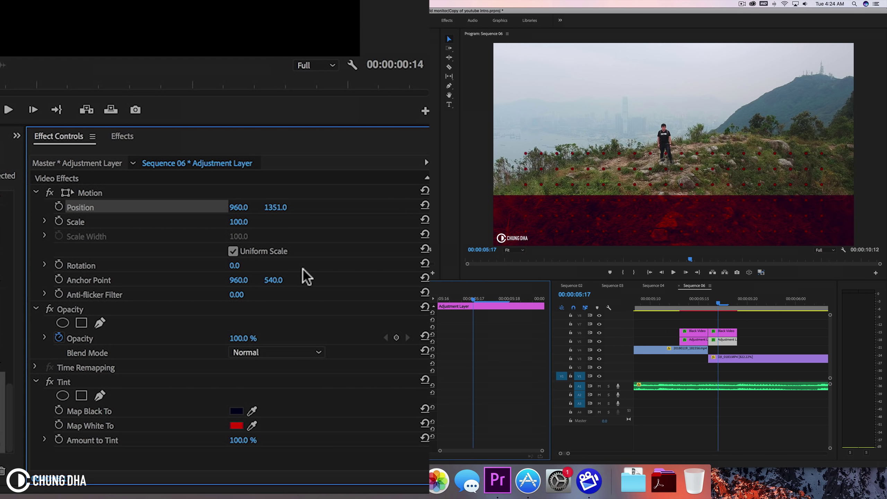
{"action": "left_click_drag", "start_coordinate": [281, 208], "coordinate": [301, 204]}
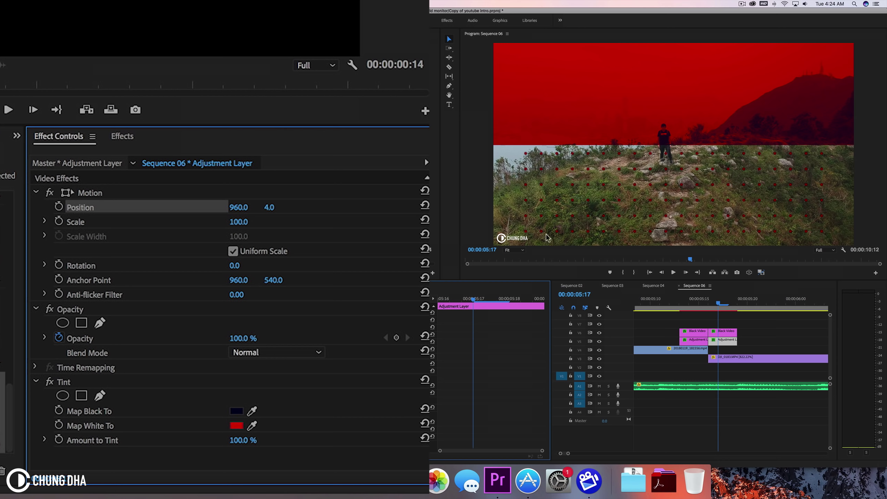
Step: Return to the cut at 00:00:05:16 and set the duplicated Black Video's vertical position to 975.5
{"action": "left_click", "coordinate": [674, 310]}
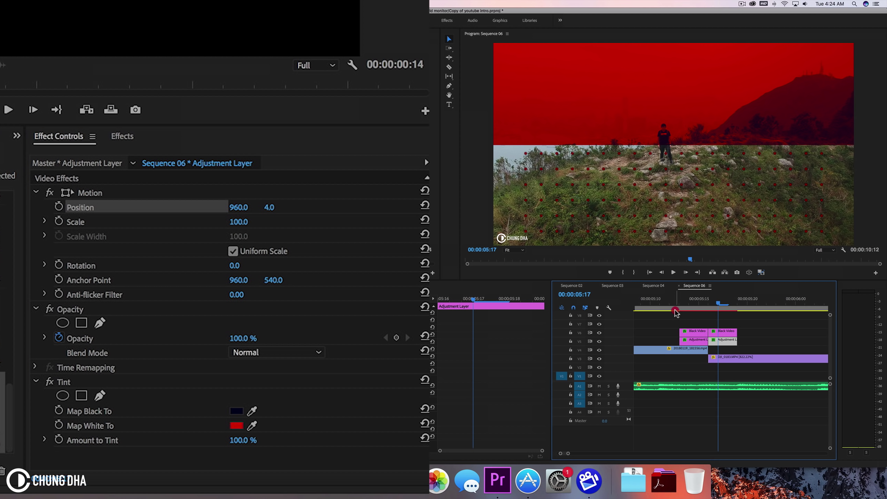
{"action": "left_click_drag", "start_coordinate": [685, 301], "coordinate": [706, 301]}
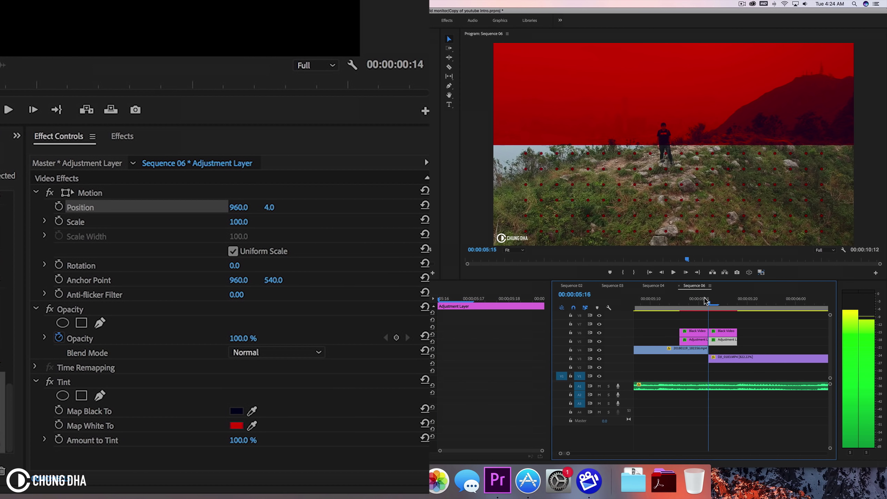
{"action": "left_click", "coordinate": [723, 335]}
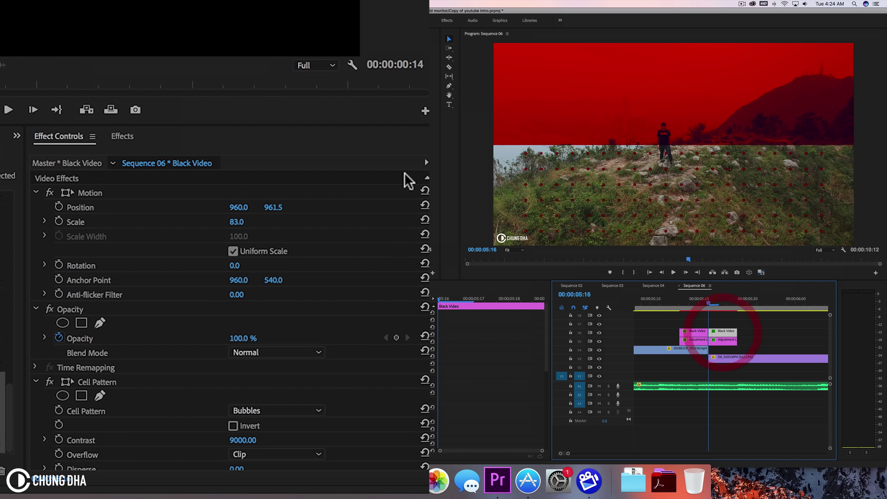
{"action": "left_click", "coordinate": [272, 207]}
{"action": "left_click_drag", "start_coordinate": [272, 207], "coordinate": [298, 208]}
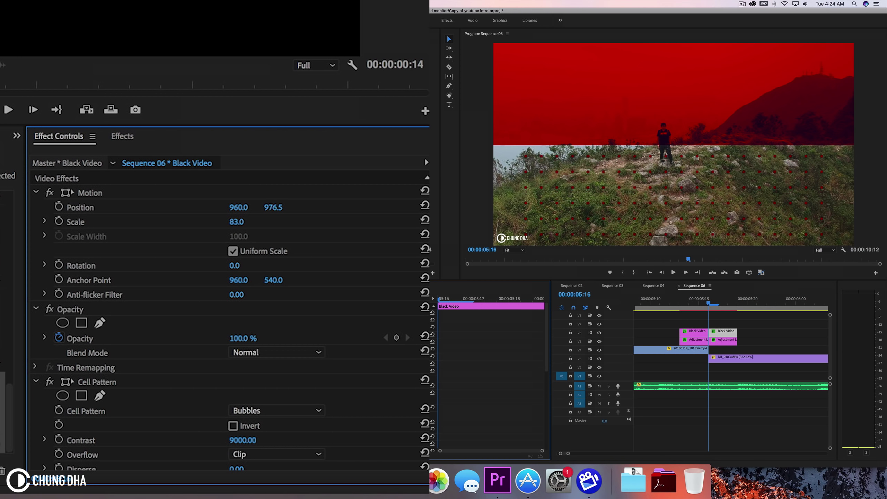
Step: Show the safe margins in the Program monitor and set the duplicated adjustment layer's vertical position to 1
{"action": "left_click", "coordinate": [721, 340]}
{"action": "left_click", "coordinate": [802, 216]}
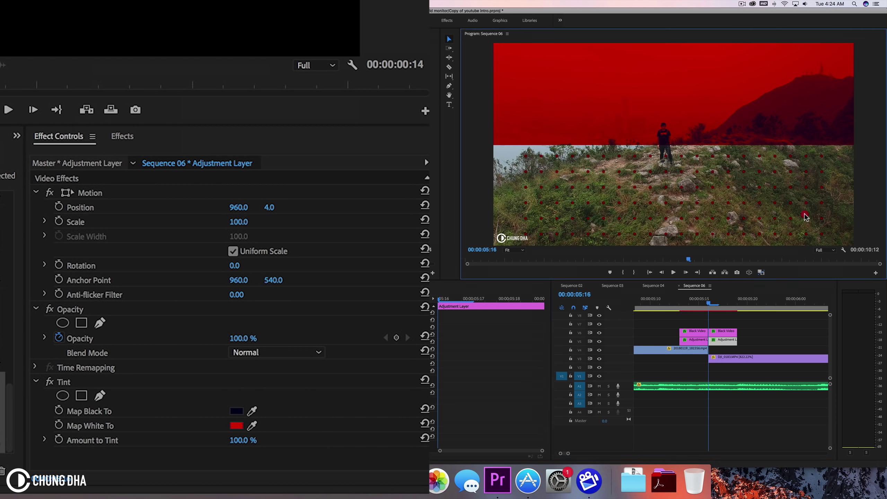
{"action": "right_click", "coordinate": [828, 217]}
{"action": "left_click", "coordinate": [786, 423]}
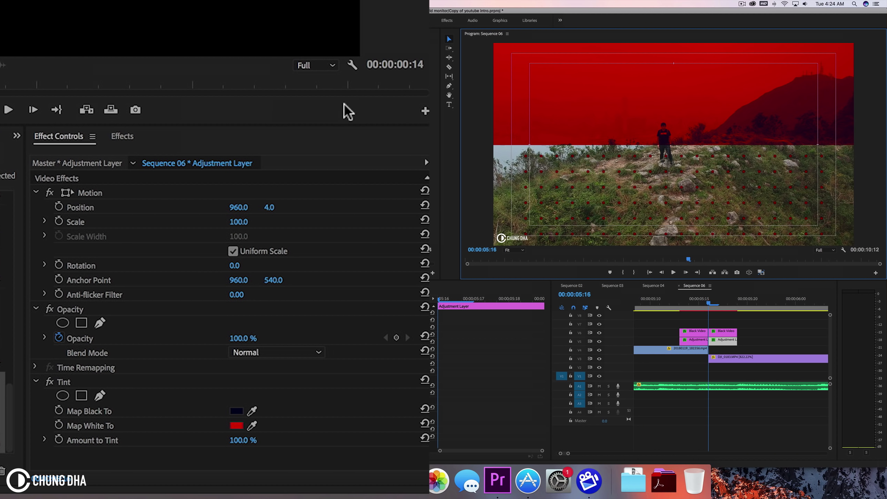
{"action": "left_click_drag", "start_coordinate": [269, 207], "coordinate": [270, 208]}
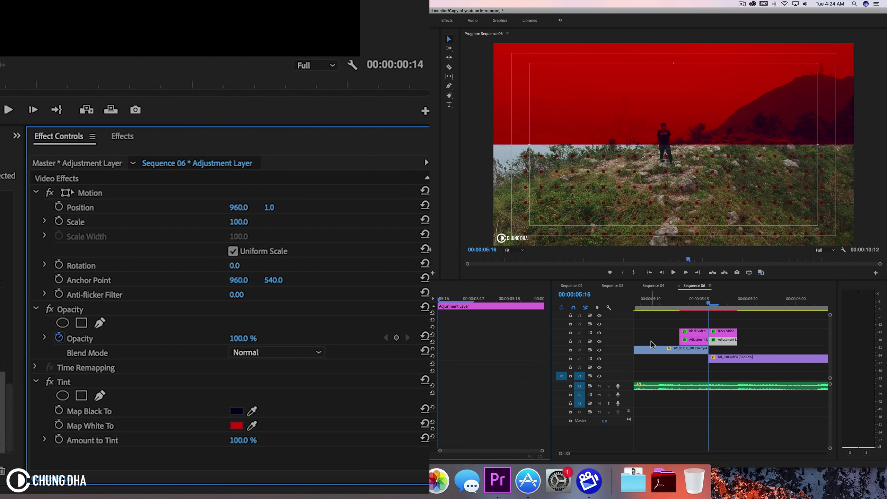
Step: Set the first adjustment layer's vertical position keyframe at 00:00:05:15 to 1081
{"action": "left_click_drag", "start_coordinate": [707, 305], "coordinate": [701, 305]}
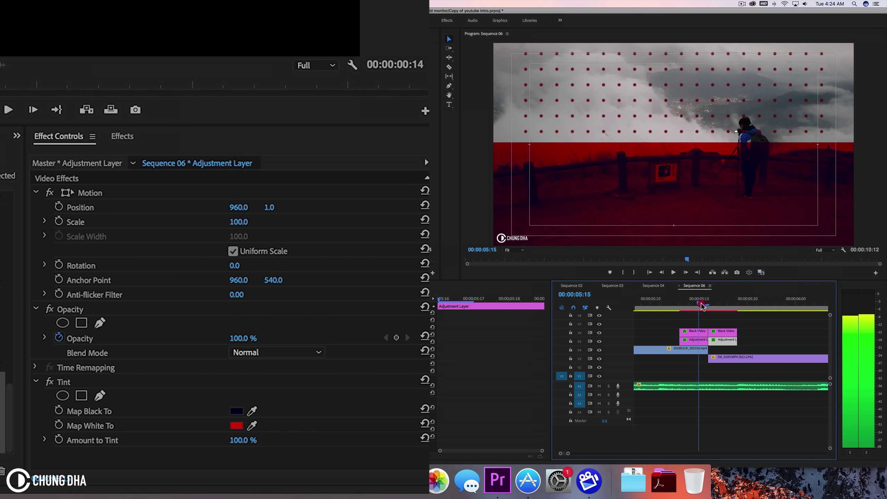
{"action": "left_click", "coordinate": [695, 339]}
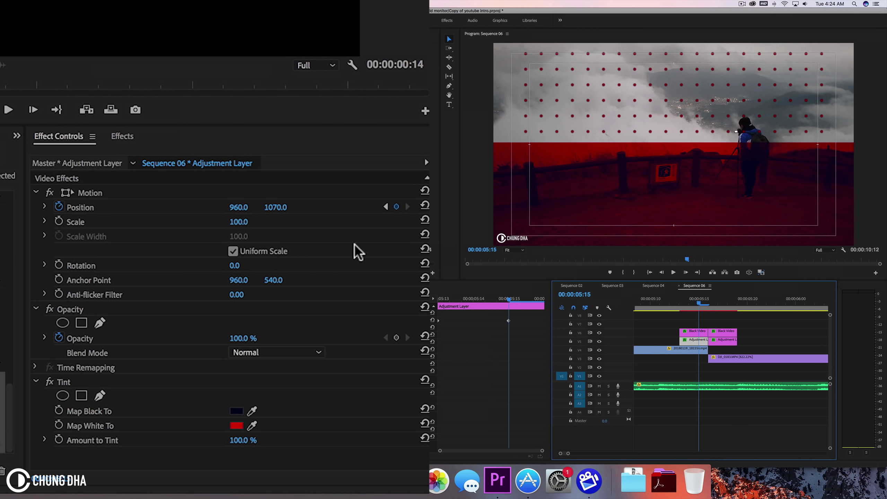
{"action": "left_click_drag", "start_coordinate": [278, 210], "coordinate": [281, 209]}
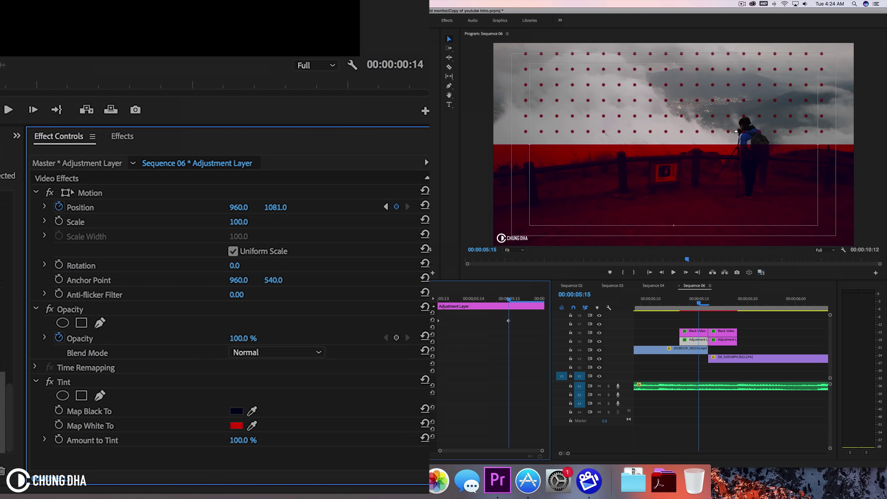
Step: Move the duplicated Black Video and adjustment layer to start at 00:00:05:19 and extend the preceding pair to meet them
{"action": "mouse_move", "coordinate": [698, 303]}
{"action": "left_mouse_down"}
{"action": "mouse_move", "coordinate": [740, 301]}
{"action": "mouse_move", "coordinate": [712, 303]}
{"action": "left_mouse_up"}
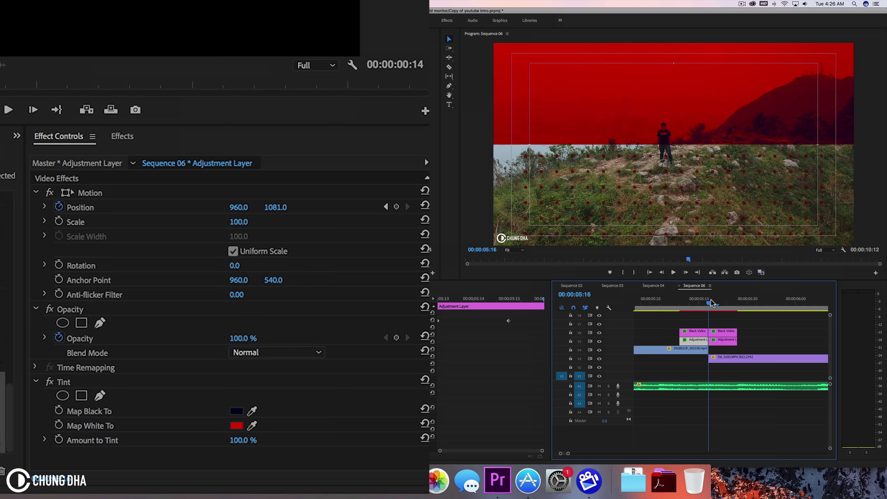
{"action": "key", "text": "space"}
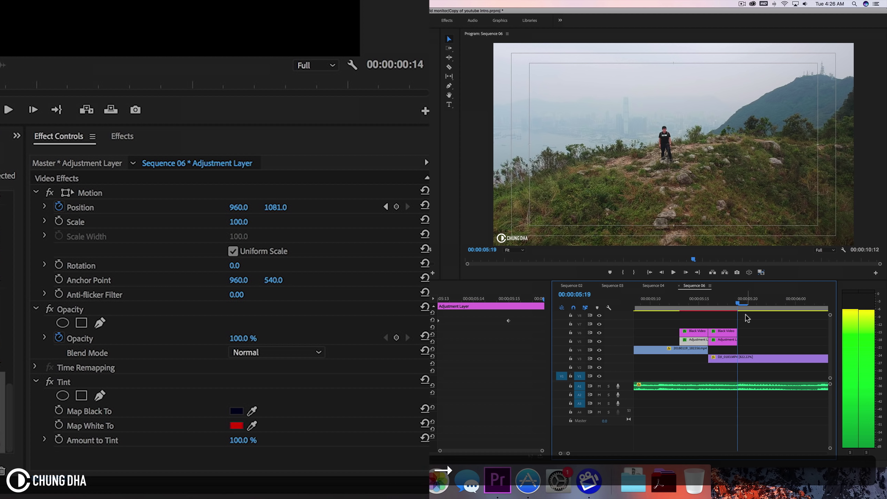
{"action": "left_click", "coordinate": [721, 332]}
{"action": "mouse_move", "coordinate": [720, 332]}
{"action": "left_mouse_down"}
{"action": "mouse_move", "coordinate": [756, 332]}
{"action": "mouse_move", "coordinate": [719, 330]}
{"action": "mouse_move", "coordinate": [736, 330]}
{"action": "left_mouse_up"}
{"action": "left_click_drag", "start_coordinate": [709, 304], "coordinate": [725, 301]}
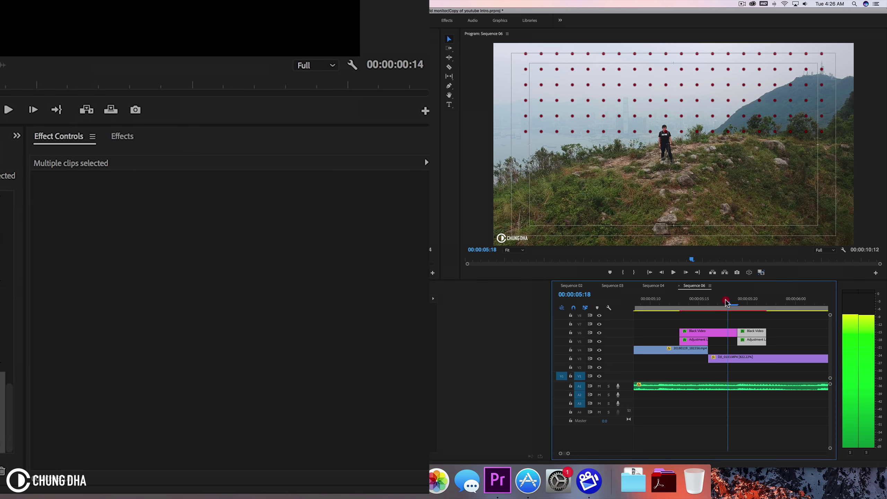
{"action": "left_click", "coordinate": [698, 340]}
{"action": "left_click_drag", "start_coordinate": [713, 340], "coordinate": [737, 340]}
Step: Keyframe the extended adjustment layer's vertical position at 540 at 00:00:05:16 so the tint covers the full frame
{"action": "left_click_drag", "start_coordinate": [720, 302], "coordinate": [708, 303]}
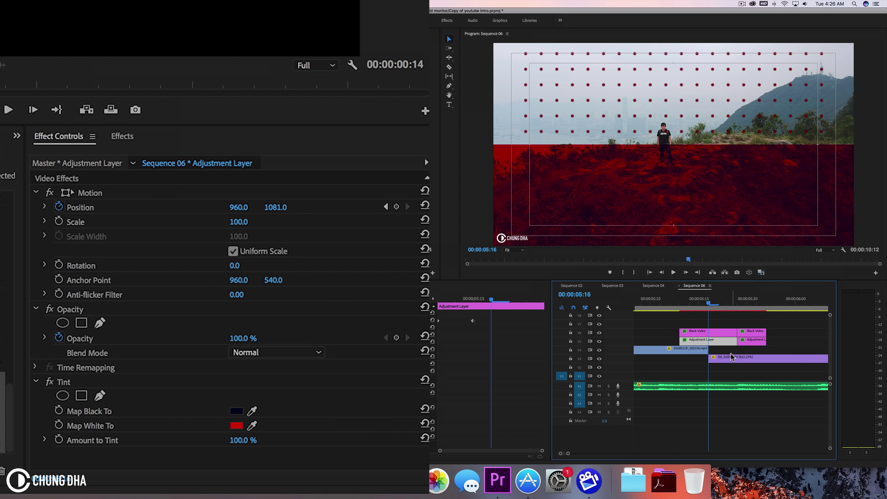
{"action": "left_click", "coordinate": [714, 345]}
{"action": "left_click", "coordinate": [396, 206]}
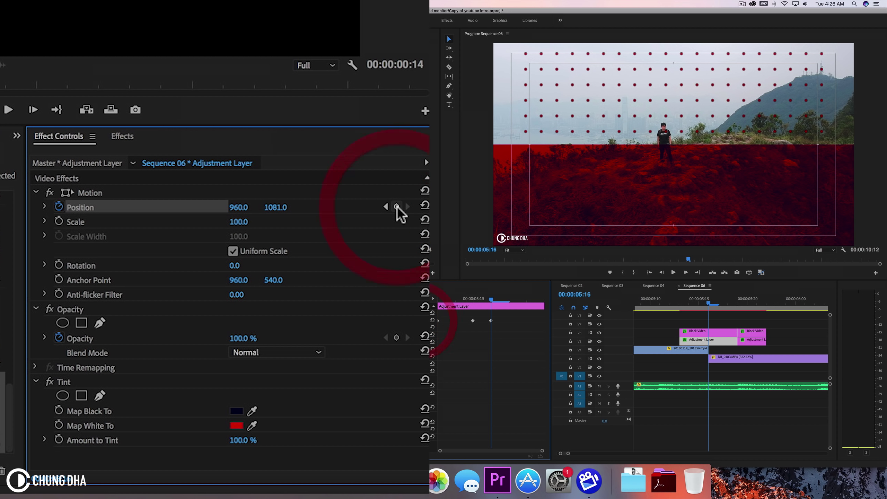
{"action": "key", "text": "Right"}
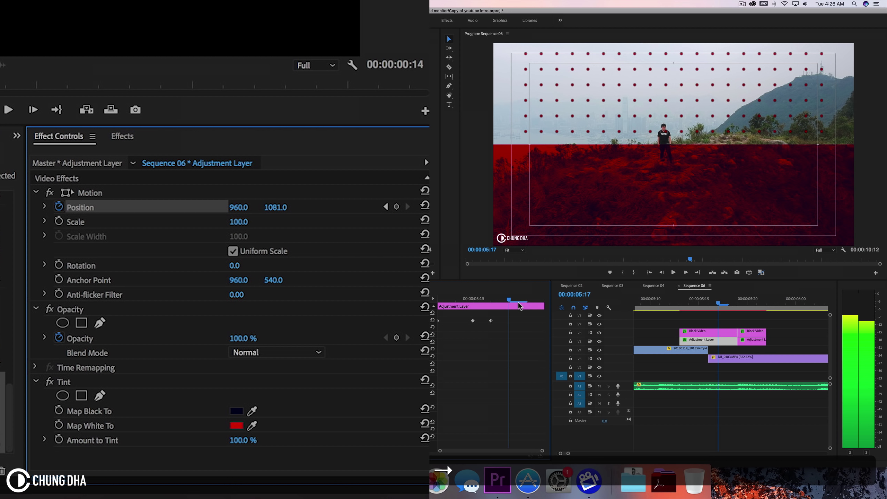
{"action": "key", "text": "Left"}
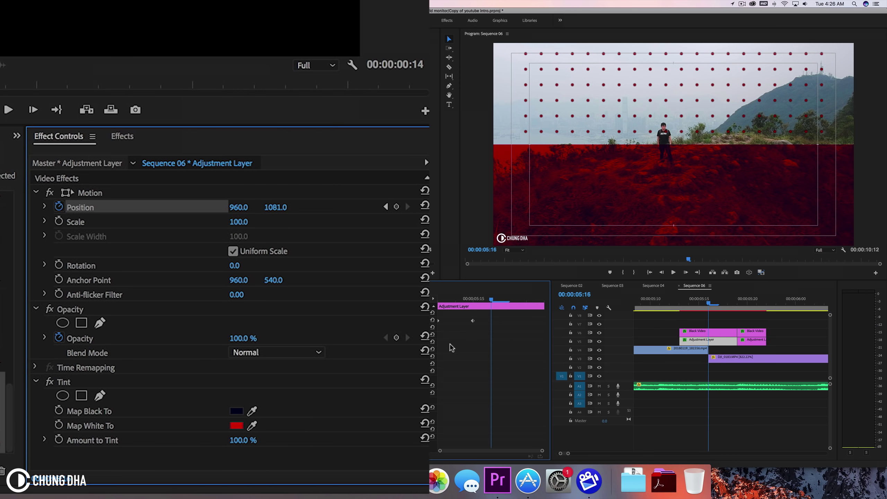
{"action": "left_click", "coordinate": [425, 205]}
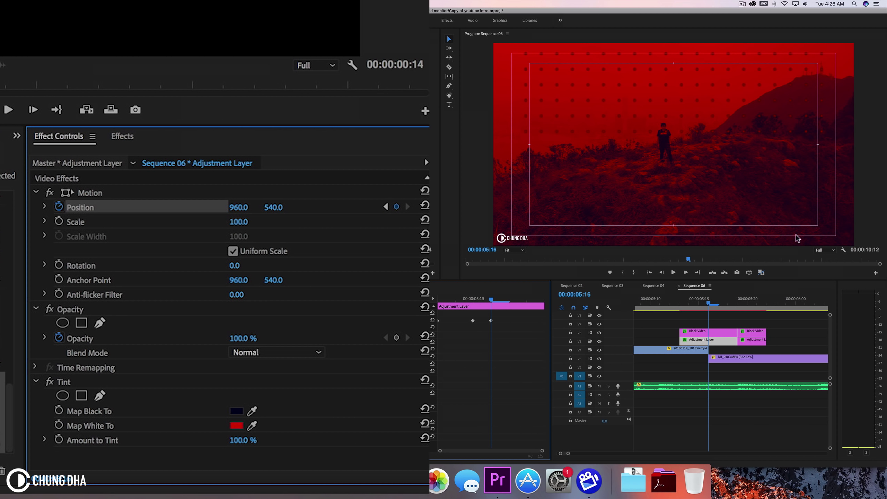
Step: Split the extended Black Video at 00:00:05:16 and set the second part's Tint Map White To colour to white
{"action": "left_click_drag", "start_coordinate": [676, 312], "coordinate": [745, 305]}
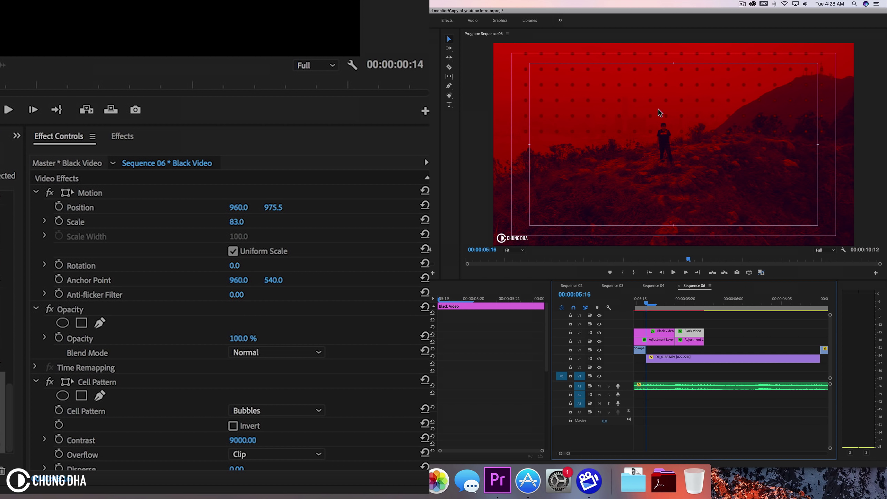
{"action": "left_click", "coordinate": [657, 332]}
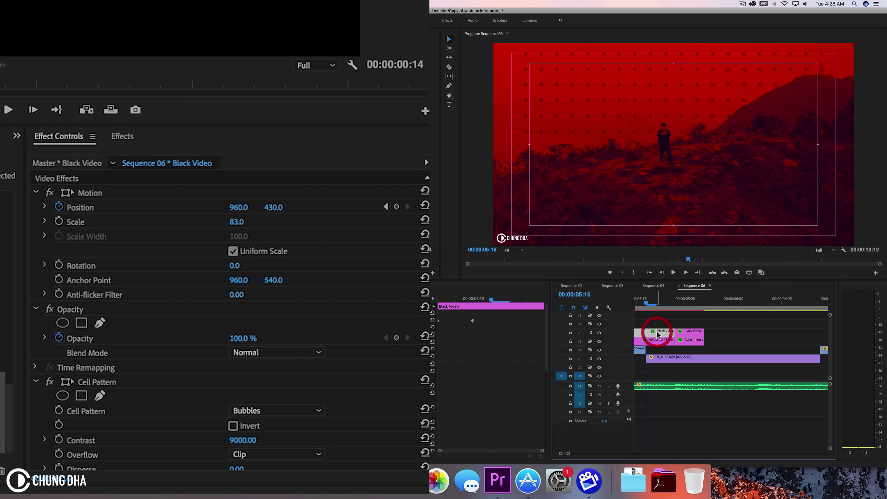
{"action": "key", "text": "super+k"}
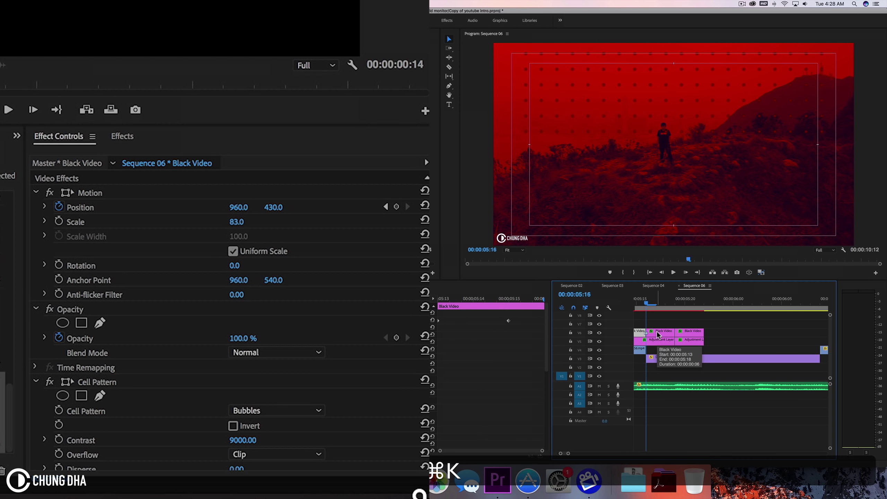
{"action": "scroll", "coordinate": [93, 398], "scroll_direction": "down", "scroll_amount": 10}
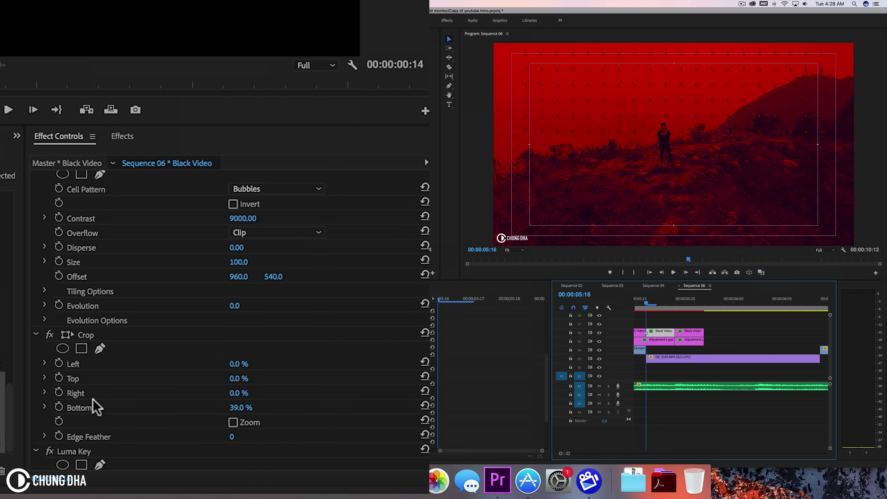
{"action": "left_click", "coordinate": [236, 432]}
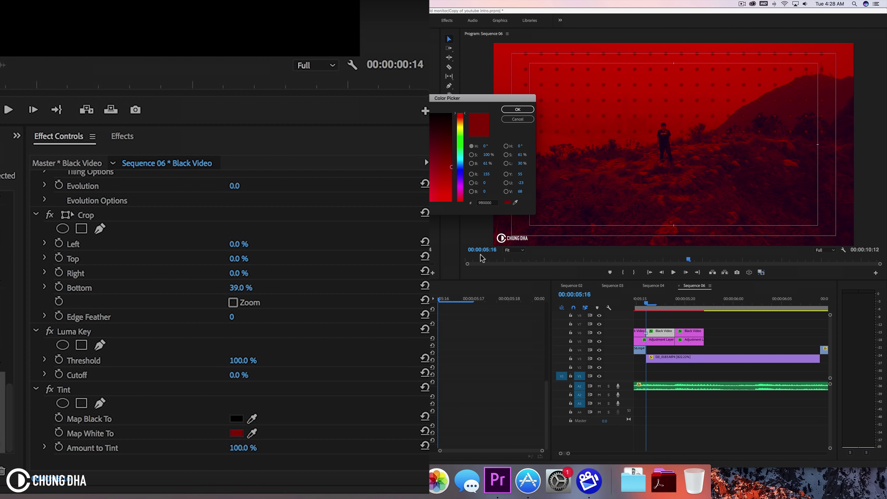
{"action": "left_click", "coordinate": [431, 114]}
{"action": "left_click", "coordinate": [517, 109]}
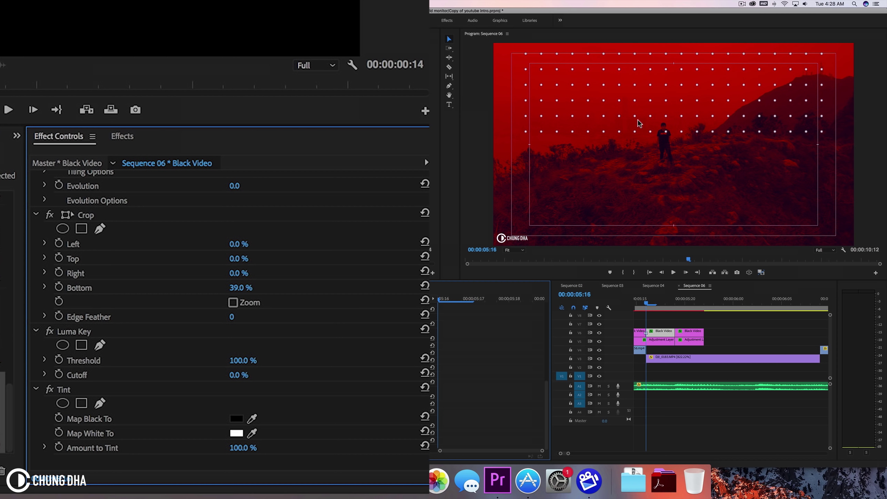
Step: Set the Tint Map White To colour of the Black Video starting at 00:00:05:19 to white
{"action": "key", "text": "Right"}
{"action": "key", "text": "Right"}
{"action": "key", "text": "Right"}
{"action": "key", "text": "Right"}
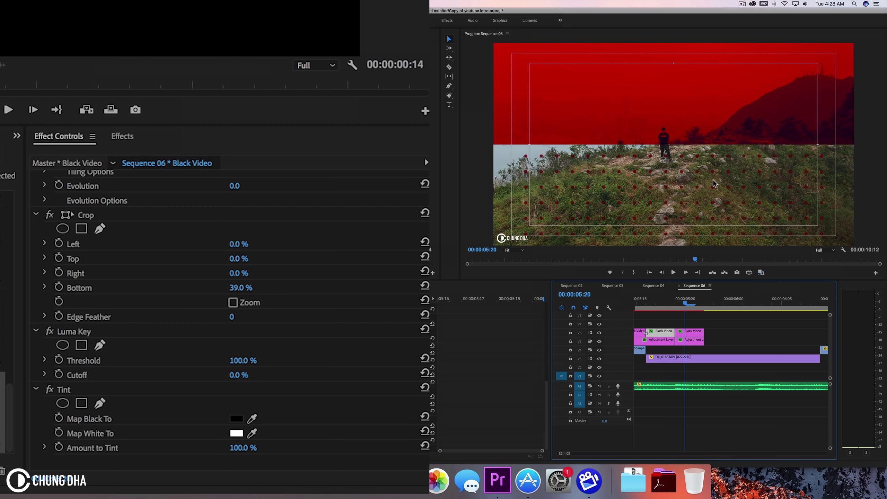
{"action": "left_click", "coordinate": [691, 340]}
{"action": "left_click", "coordinate": [689, 330]}
{"action": "scroll", "coordinate": [486, 384], "scroll_direction": "down", "scroll_amount": 1}
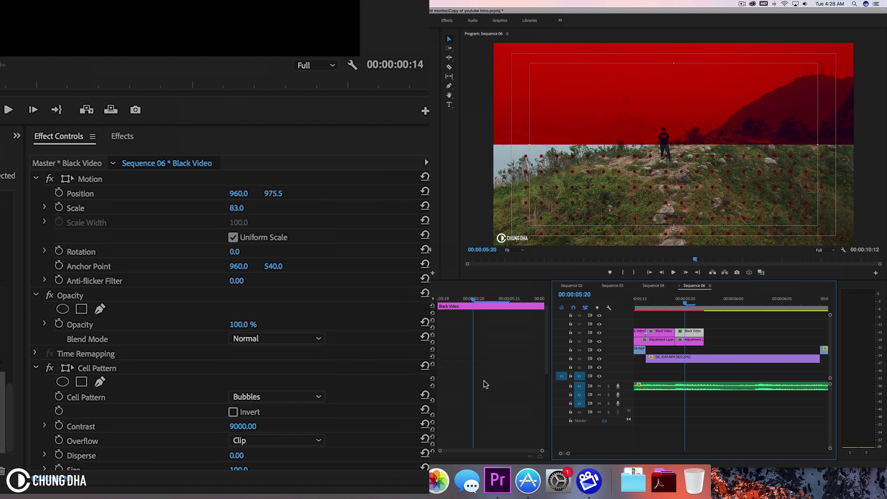
{"action": "scroll", "coordinate": [485, 384], "scroll_direction": "down", "scroll_amount": 5}
{"action": "left_click", "coordinate": [236, 433]}
{"action": "left_click_drag", "start_coordinate": [441, 168], "coordinate": [241, 22]}
{"action": "left_click", "coordinate": [517, 109]}
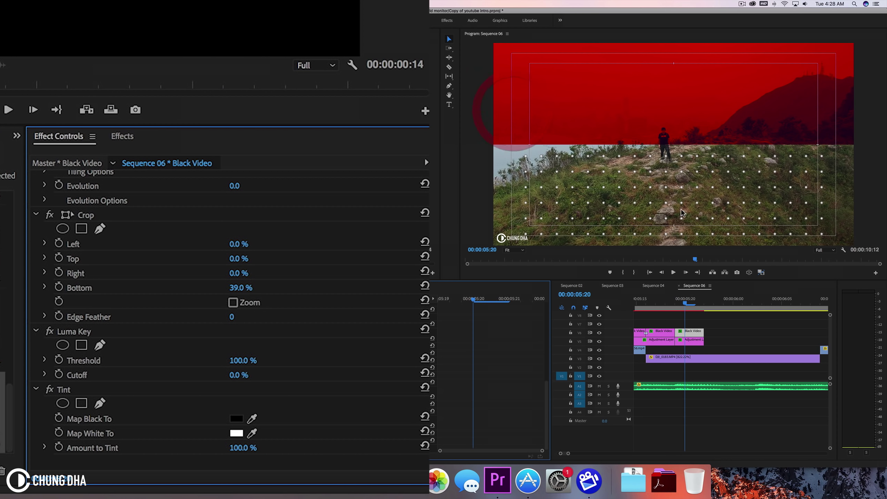
Step: Extend the last Black Video and adjustment layer together to end at 00:00:05:24
{"action": "left_click_drag", "start_coordinate": [665, 304], "coordinate": [674, 306]}
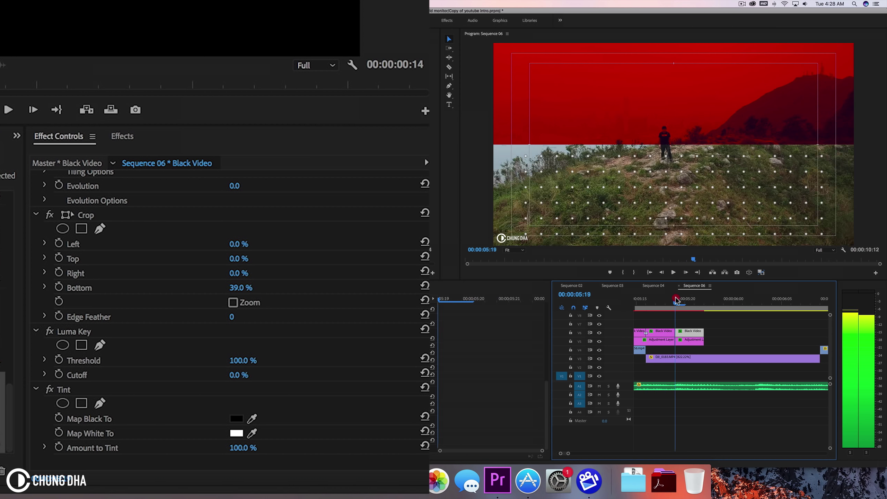
{"action": "key", "text": "shift+Right"}
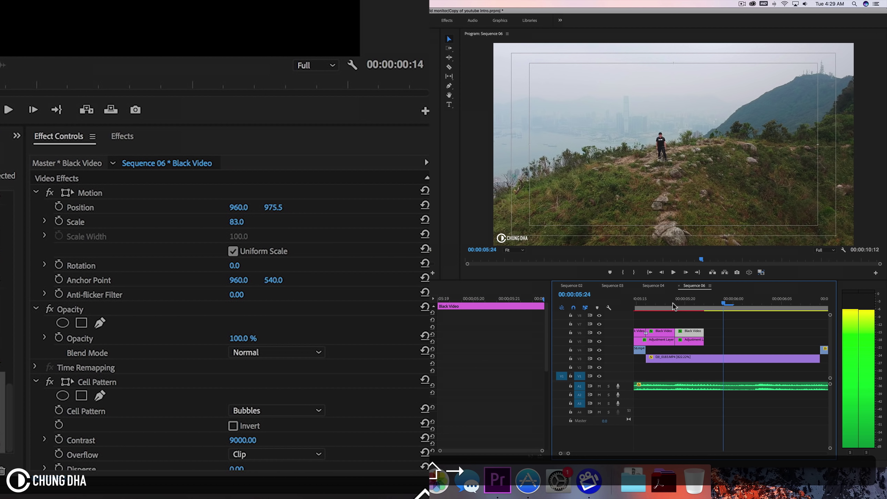
{"action": "left_click", "coordinate": [701, 342], "text": "shift"}
{"action": "left_click_drag", "start_coordinate": [701, 342], "coordinate": [723, 340]}
Step: Keyframe the last adjustment layer's vertical position at 1 at 00:00:05:19 and slide it upward to a second keyframe at the clip's end
{"action": "left_click", "coordinate": [696, 301]}
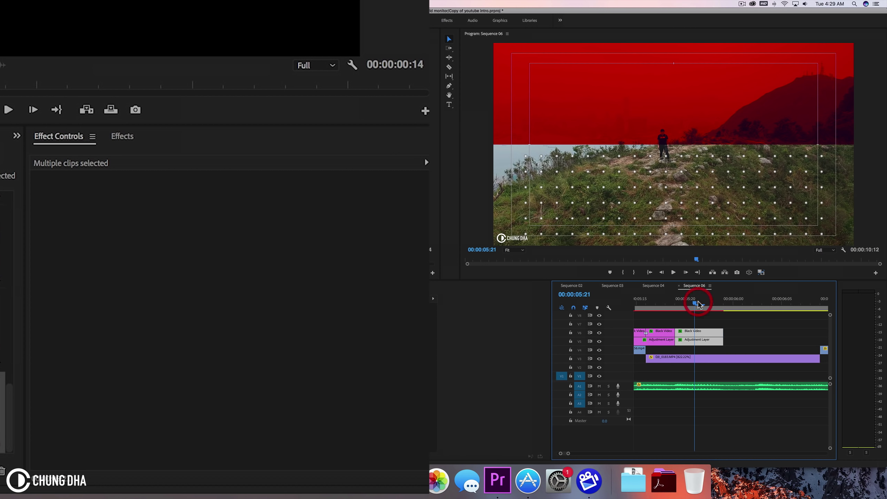
{"action": "left_click", "coordinate": [704, 342]}
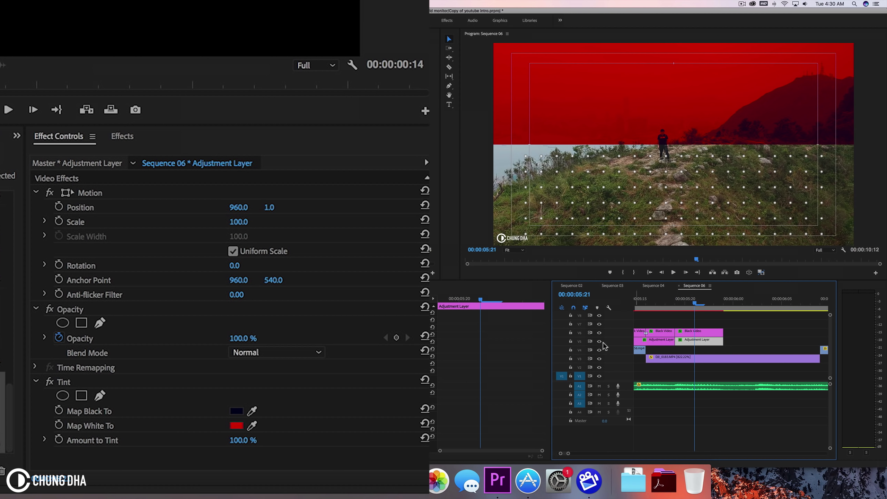
{"action": "left_click", "coordinate": [463, 299]}
{"action": "left_click_drag", "start_coordinate": [464, 300], "coordinate": [375, 178]}
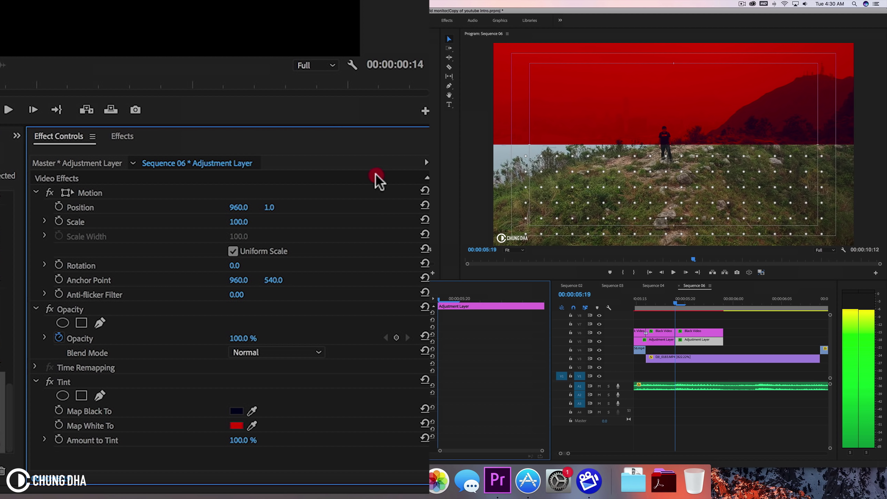
{"action": "left_click", "coordinate": [58, 206]}
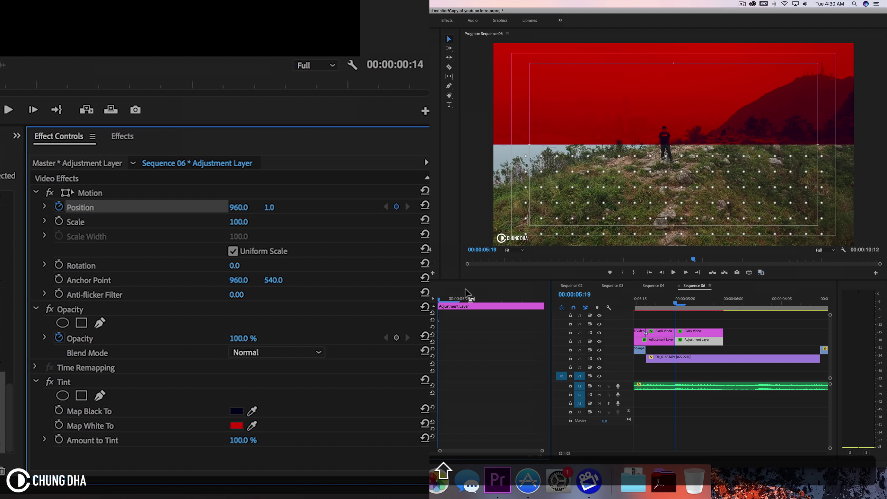
{"action": "left_click", "coordinate": [502, 291]}
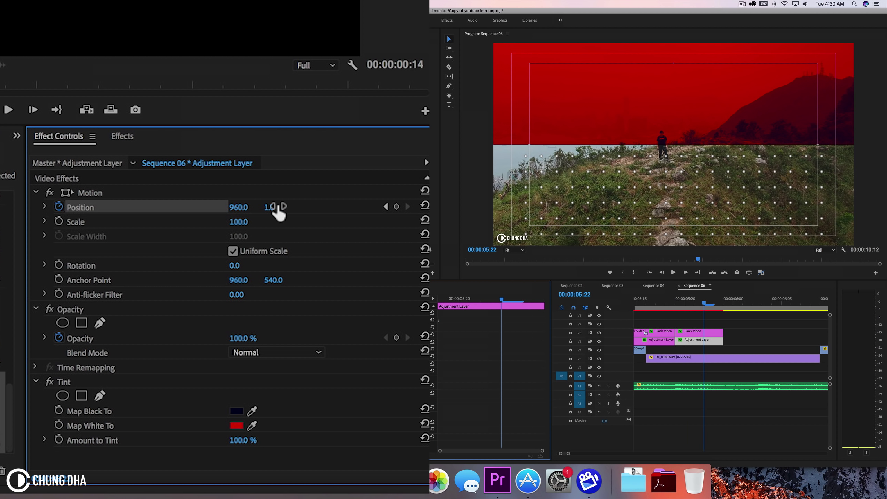
{"action": "left_click_drag", "start_coordinate": [271, 207], "coordinate": [179, 207]}
{"action": "left_click_drag", "start_coordinate": [500, 322], "coordinate": [548, 321]}
{"action": "right_click", "coordinate": [531, 323]}
{"action": "left_click", "coordinate": [532, 321]}
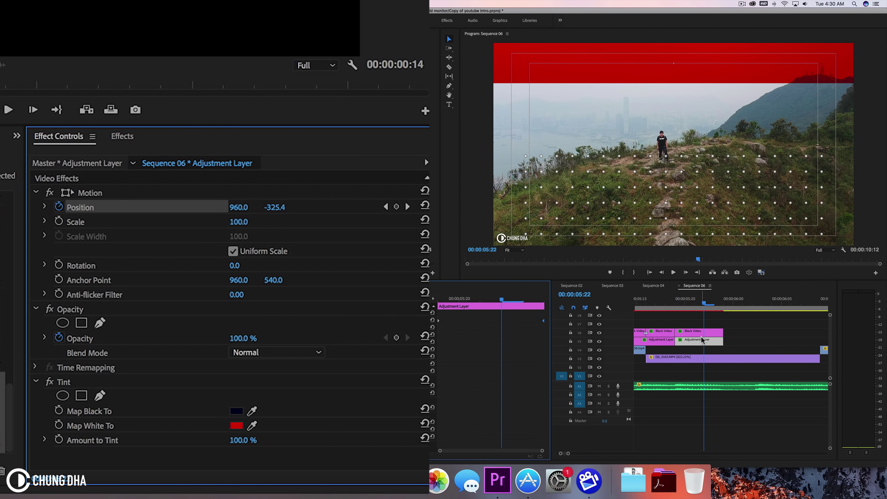
Step: Keyframe the last Black Video's position at 00:00:05:19 and add a second keyframe of 1815.0, 1471.5 at the clip's end
{"action": "left_click", "coordinate": [699, 334]}
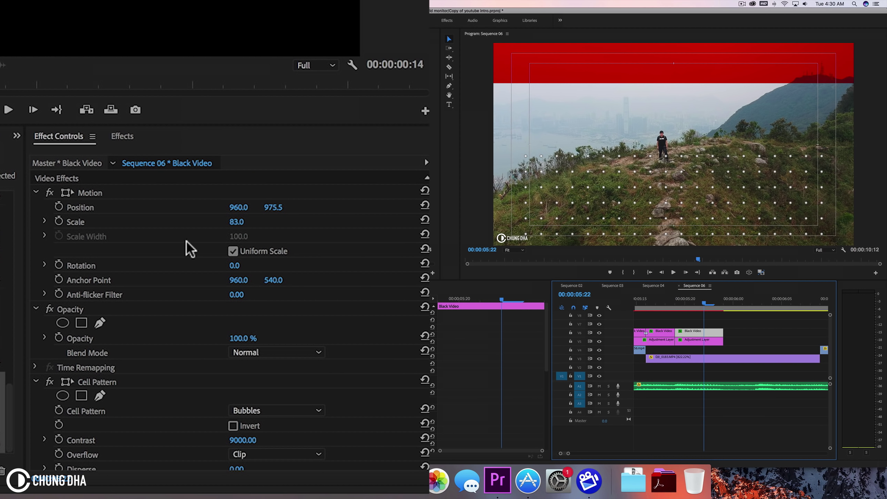
{"action": "left_click_drag", "start_coordinate": [477, 310], "coordinate": [439, 310]}
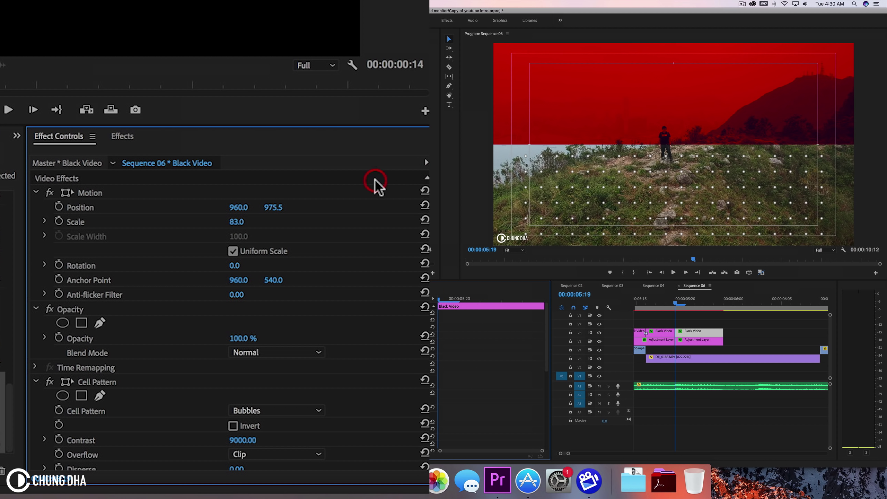
{"action": "left_click", "coordinate": [59, 206]}
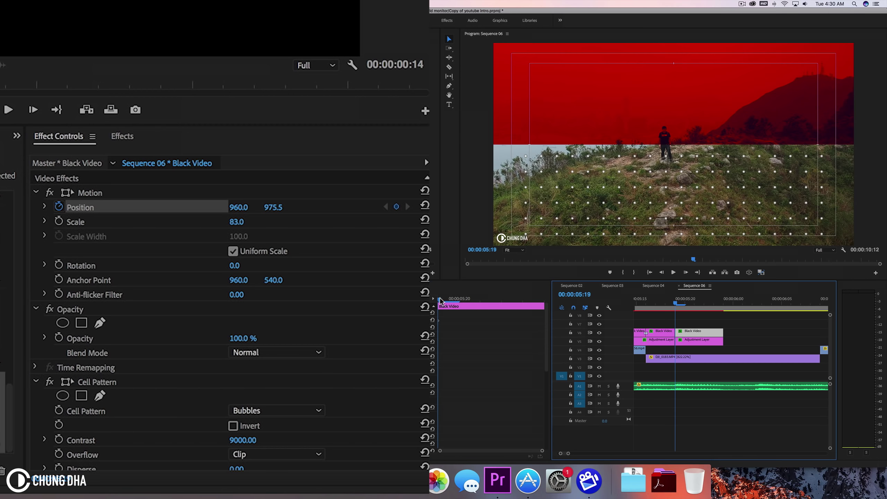
{"action": "left_click_drag", "start_coordinate": [440, 299], "coordinate": [458, 298]}
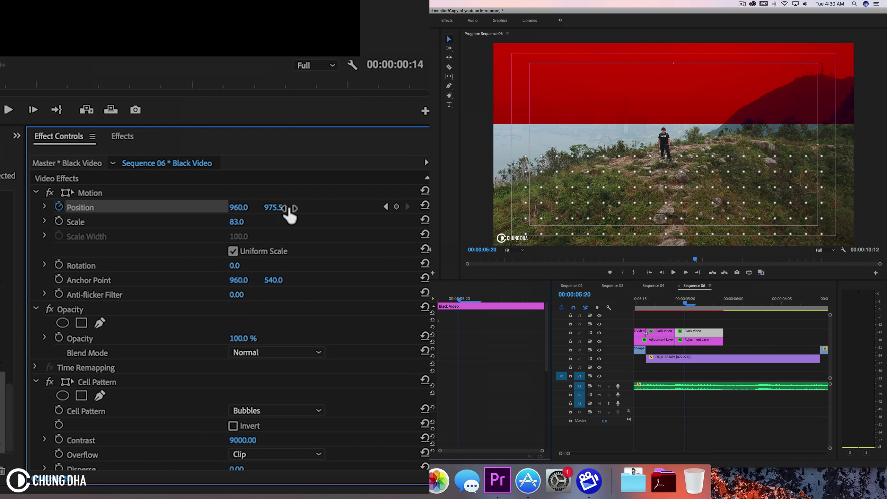
{"action": "left_click_drag", "start_coordinate": [238, 210], "coordinate": [288, 209]}
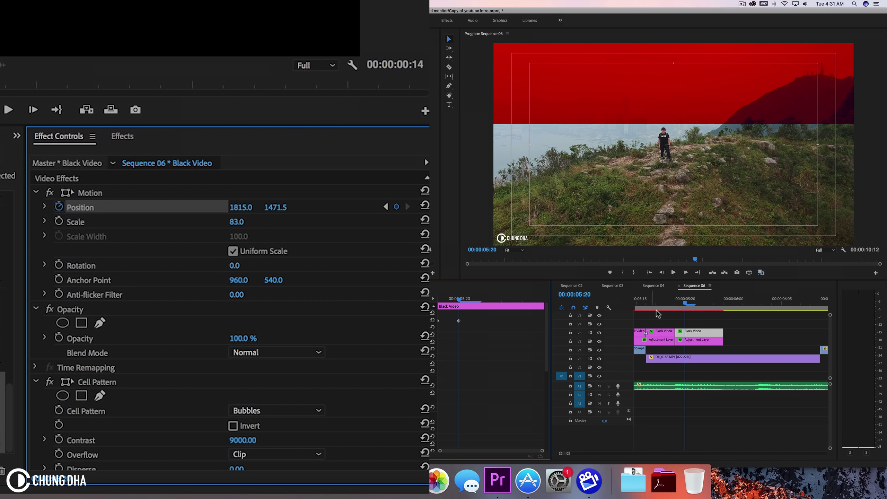
{"action": "left_click_drag", "start_coordinate": [458, 320], "coordinate": [560, 320]}
Step: Set the drone clip P1122203.MP4 to scale 100 and position 766, 842
{"action": "left_click_drag", "start_coordinate": [684, 300], "coordinate": [731, 304]}
{"action": "scroll", "coordinate": [730, 303], "scroll_direction": "right", "scroll_amount": 3}
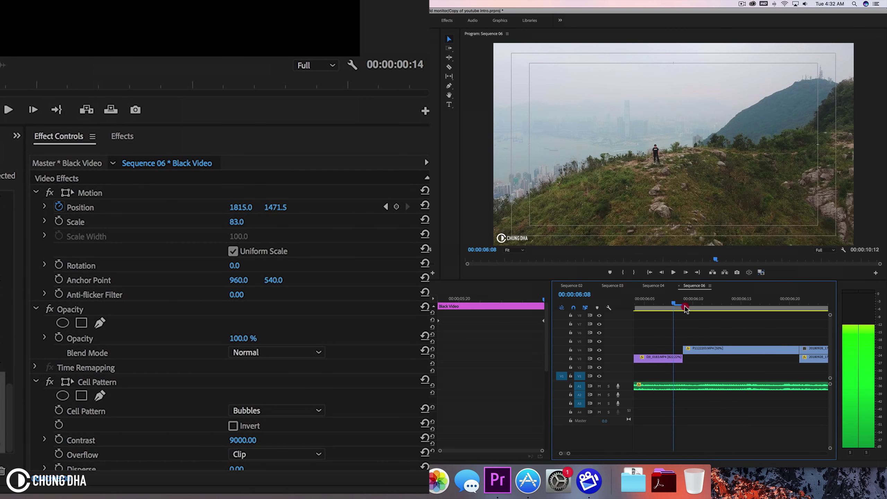
{"action": "left_click", "coordinate": [702, 303]}
{"action": "left_click", "coordinate": [709, 349]}
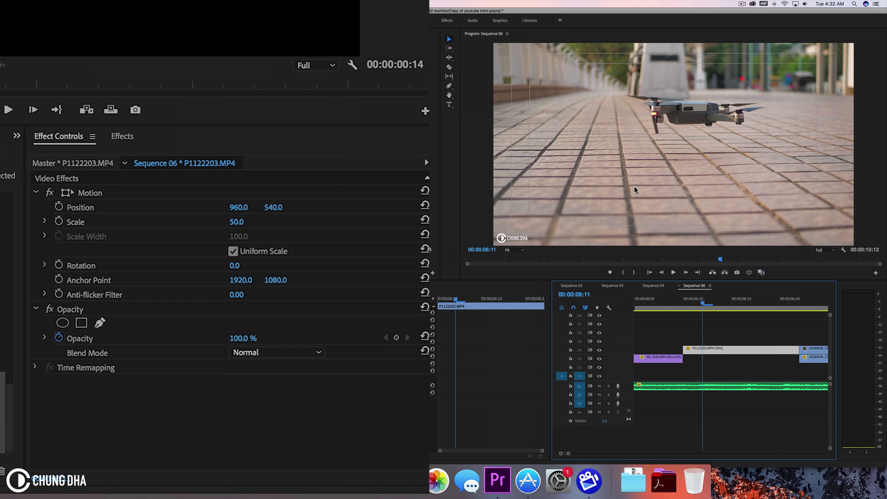
{"action": "left_click", "coordinate": [425, 219]}
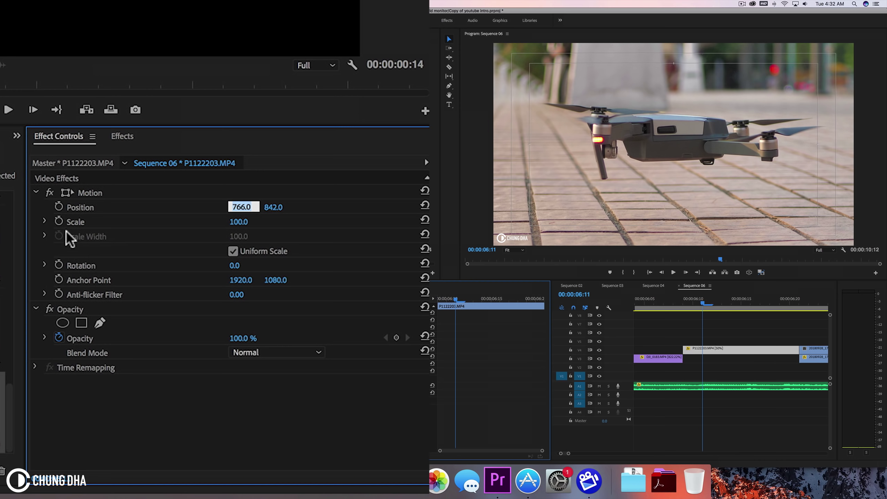
Step: Keyframe P1122203.MP4's scale from 100 at the clip's start to 75 at 00:00:06:14
{"action": "left_click", "coordinate": [58, 220]}
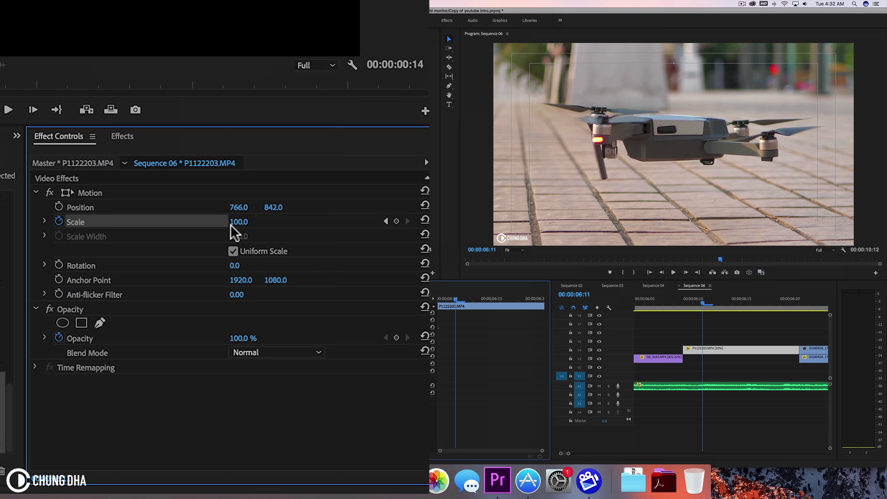
{"action": "left_click", "coordinate": [245, 221]}
{"action": "type", "text": "75"}
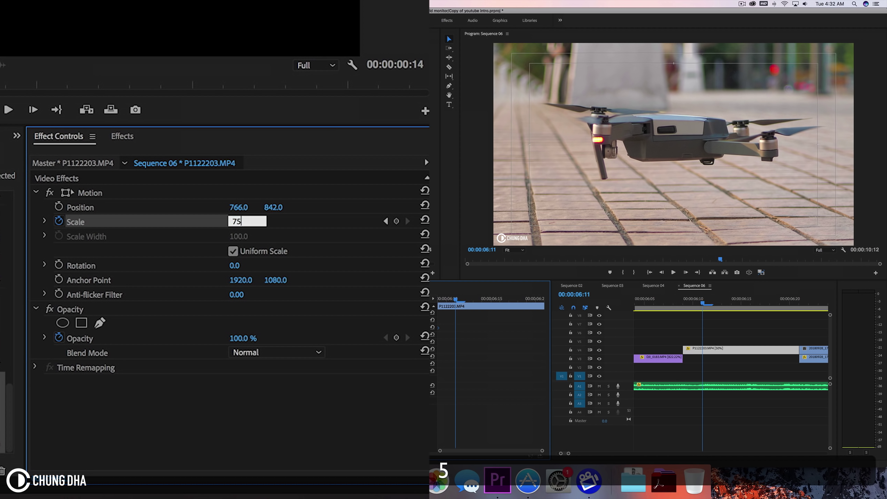
{"action": "key", "text": "Return"}
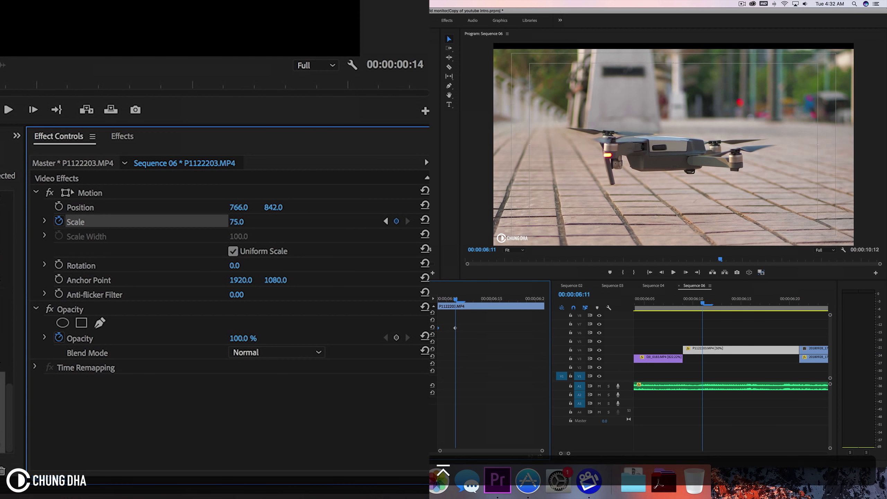
{"action": "key", "text": "Left"}
{"action": "key", "text": "Left"}
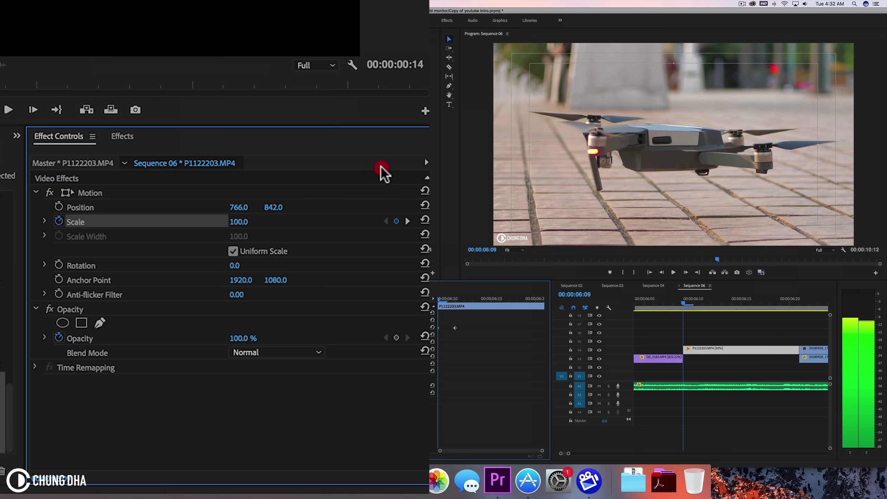
{"action": "left_click", "coordinate": [380, 165]}
{"action": "key", "text": "shift"}
{"action": "key", "text": "shift+Right"}
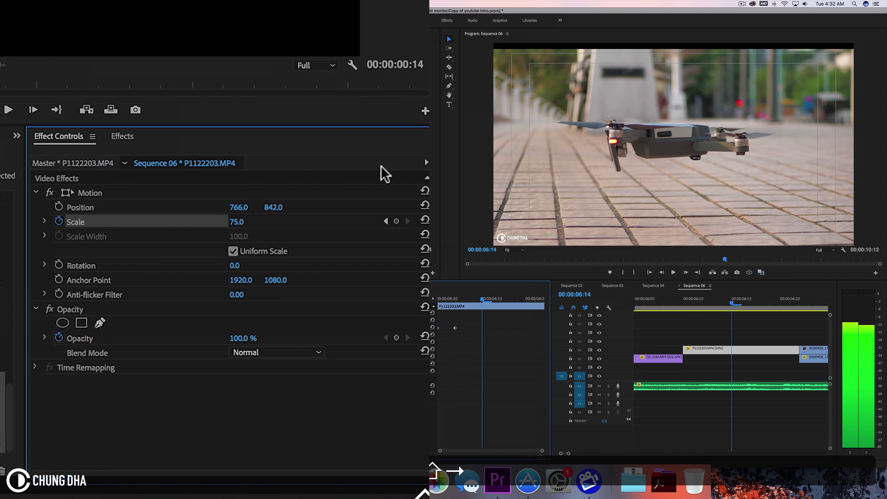
{"action": "left_click_drag", "start_coordinate": [456, 328], "coordinate": [482, 328]}
Step: Set P1122203.MP4's vertical position to 805 and preview the zoom-out around 00:00:06:16
{"action": "left_click", "coordinate": [652, 306]}
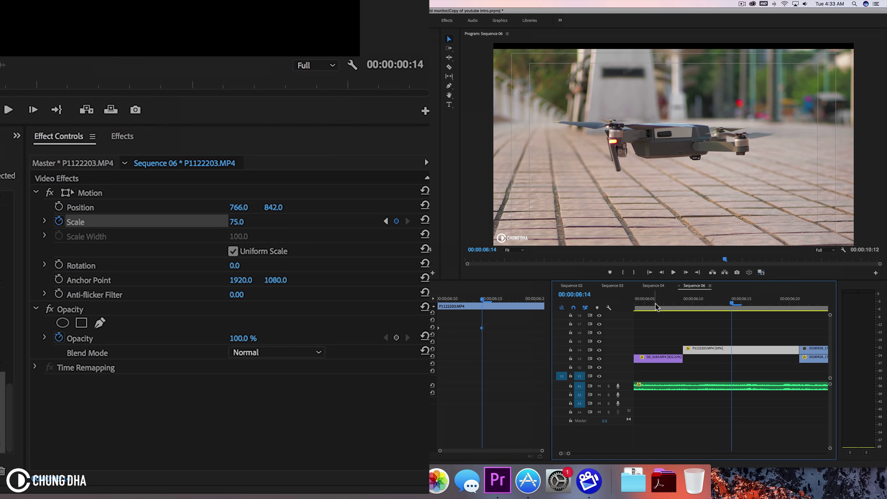
{"action": "left_click_drag", "start_coordinate": [651, 306], "coordinate": [749, 303]}
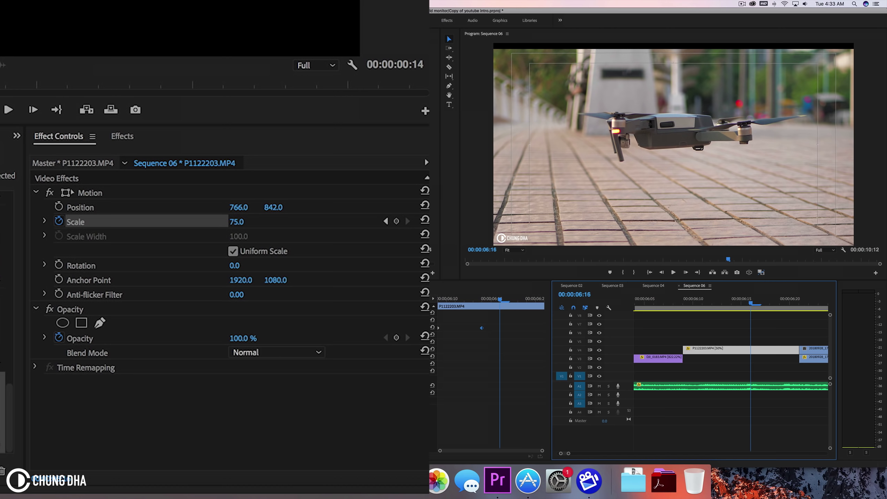
{"action": "mouse_move", "coordinate": [274, 207]}
{"action": "left_mouse_down"}
{"action": "mouse_move", "coordinate": [258, 207]}
{"action": "mouse_move", "coordinate": [279, 211]}
{"action": "left_mouse_up"}
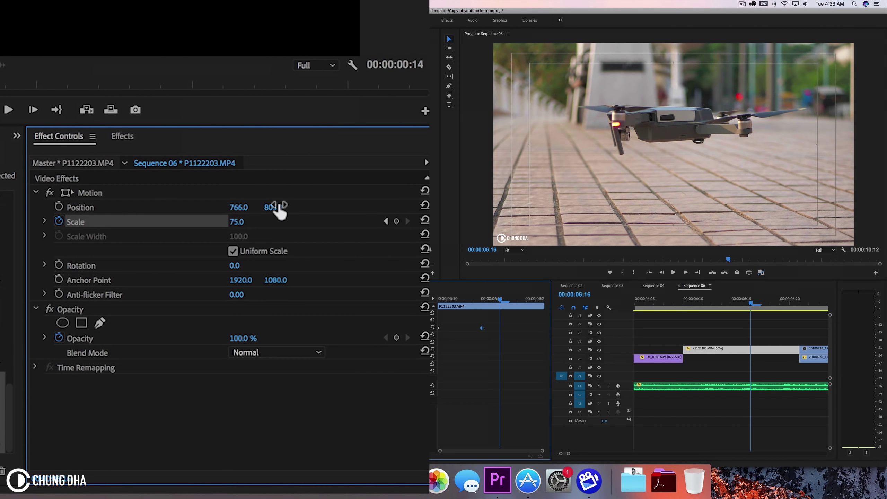
{"action": "left_click", "coordinate": [635, 303]}
{"action": "left_click", "coordinate": [756, 306]}
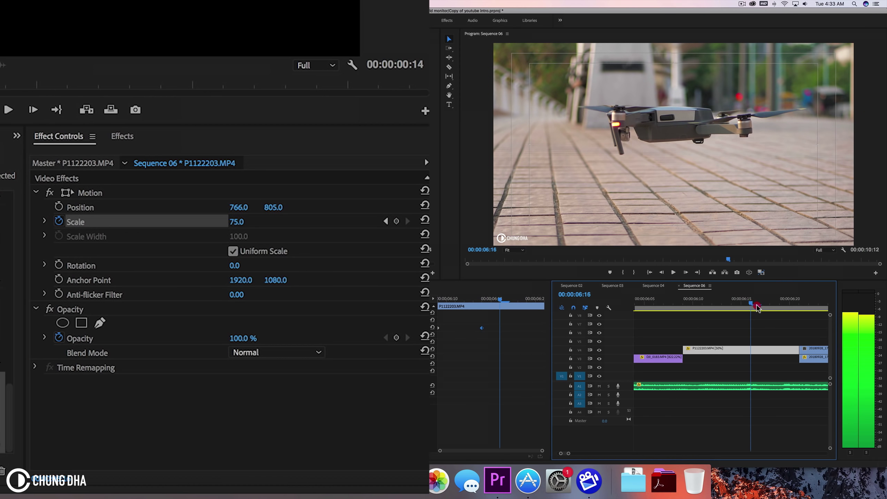
{"action": "left_click", "coordinate": [635, 303]}
{"action": "left_click", "coordinate": [725, 304]}
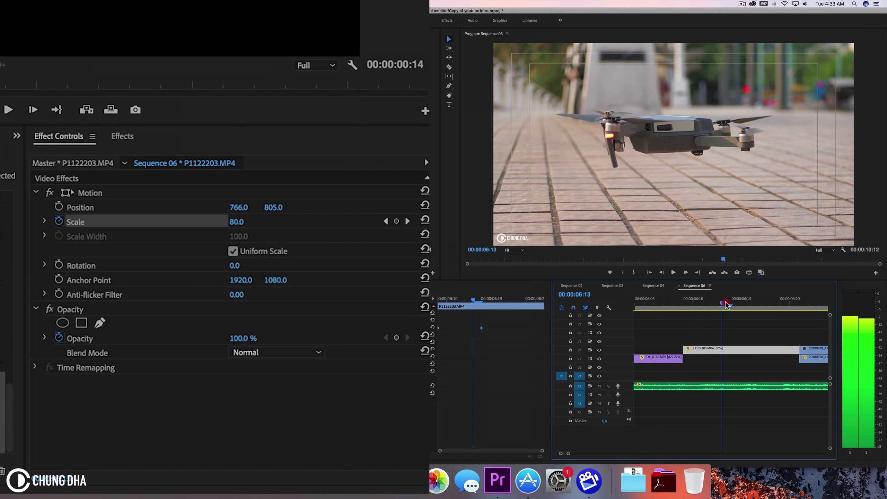
{"action": "left_click_drag", "start_coordinate": [727, 304], "coordinate": [750, 306]}
Step: Move P1122203.MP4 down one track beside the preceding clip and nest it under the default name
{"action": "left_click_drag", "start_coordinate": [742, 349], "coordinate": [741, 354]}
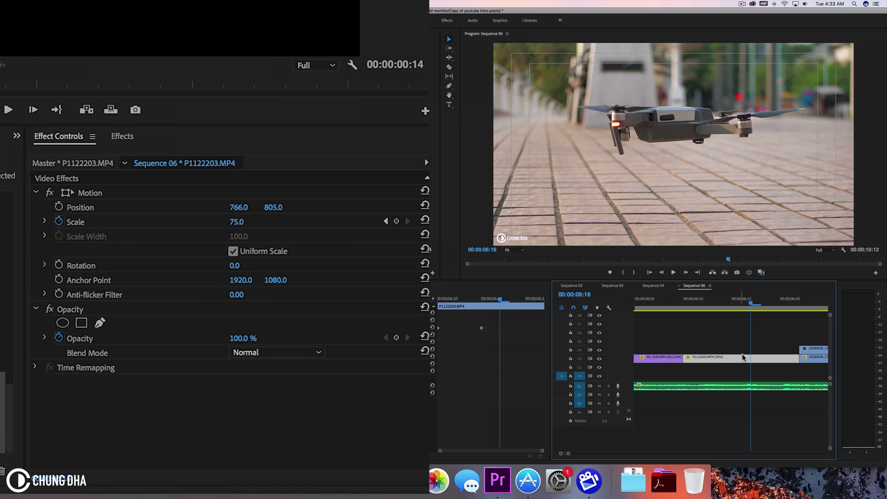
{"action": "right_click", "coordinate": [749, 355]}
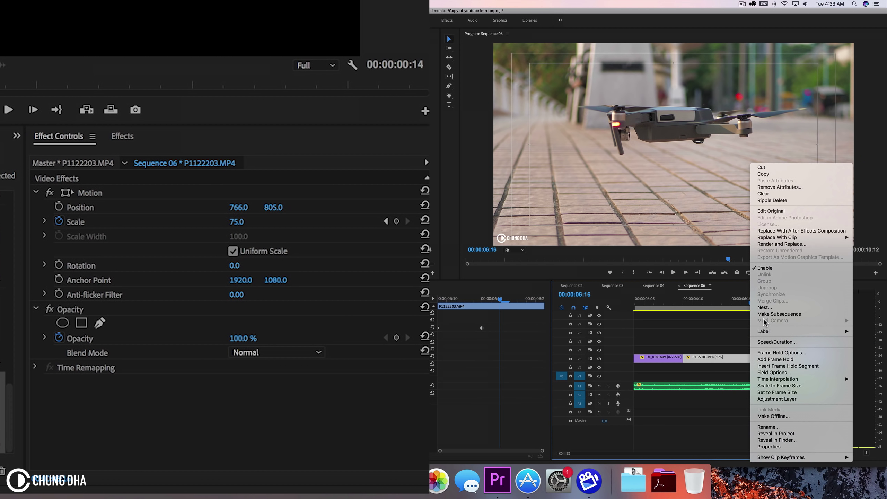
{"action": "left_click", "coordinate": [764, 307]}
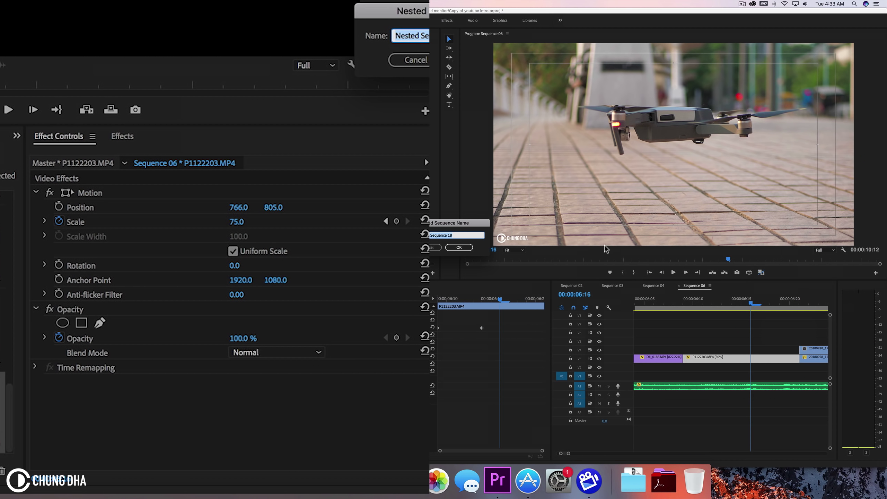
{"action": "left_click", "coordinate": [459, 247]}
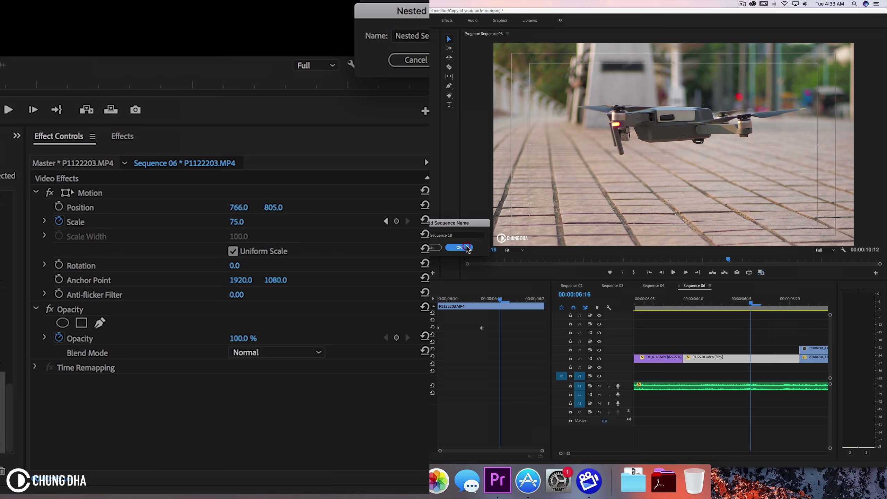
Step: Apply the Offset effect to the nested drone sequence
{"action": "left_click", "coordinate": [126, 136]}
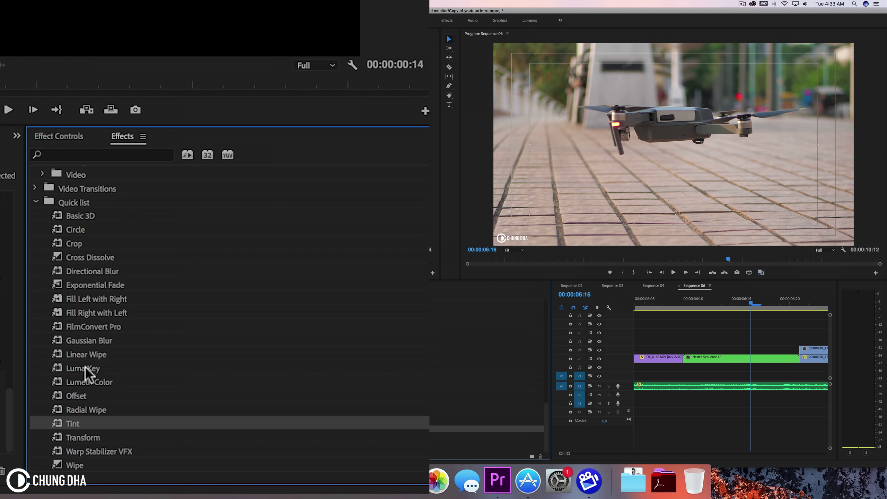
{"action": "left_click_drag", "start_coordinate": [87, 398], "coordinate": [659, 341]}
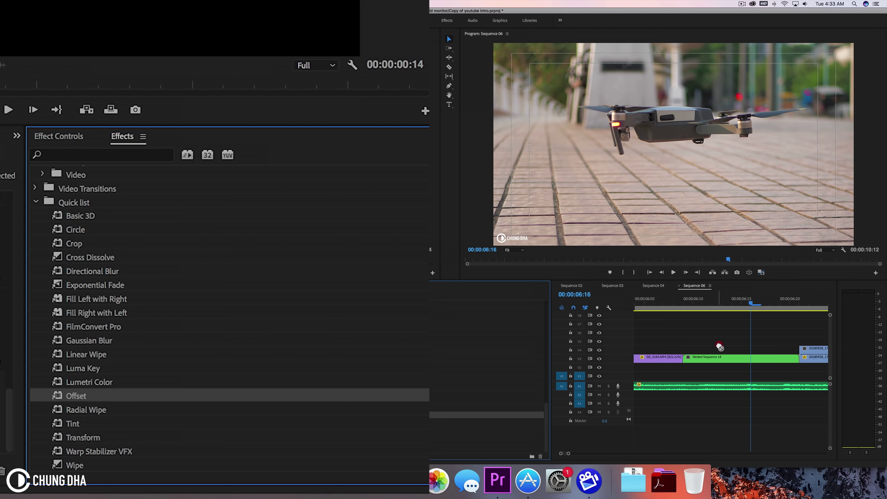
{"action": "left_click_drag", "start_coordinate": [730, 355], "coordinate": [734, 359]}
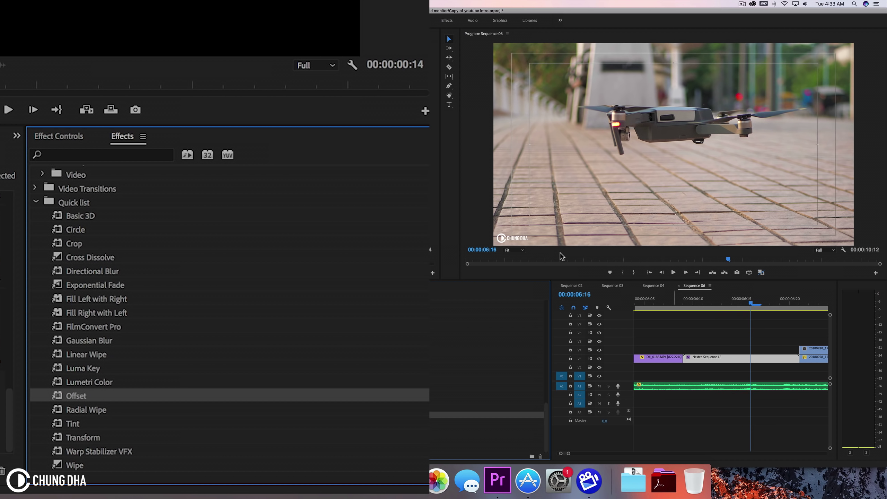
Step: Keyframe the nested sequence's Offset Shift Center To at 00:00:06:16 and add a second keyframe of 960, 1082 at the clip's end
{"action": "left_click_drag", "start_coordinate": [789, 306], "coordinate": [798, 306]}
{"action": "left_click", "coordinate": [799, 354]}
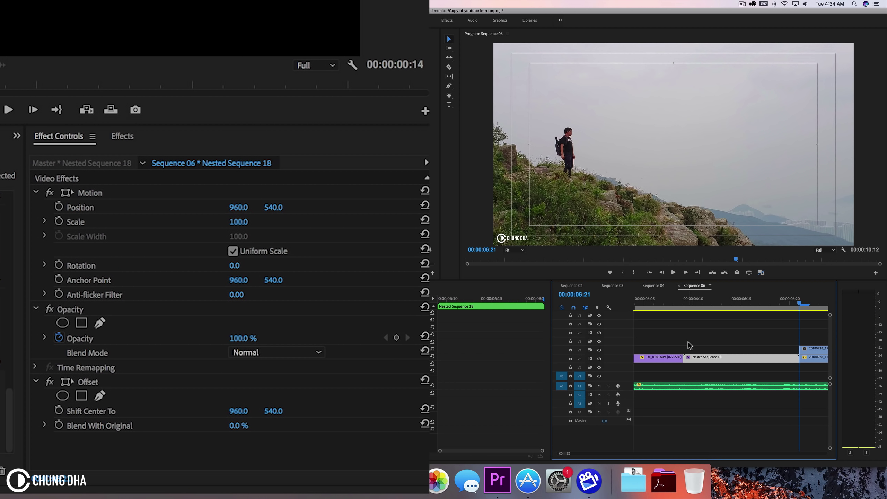
{"action": "key", "text": "shift"}
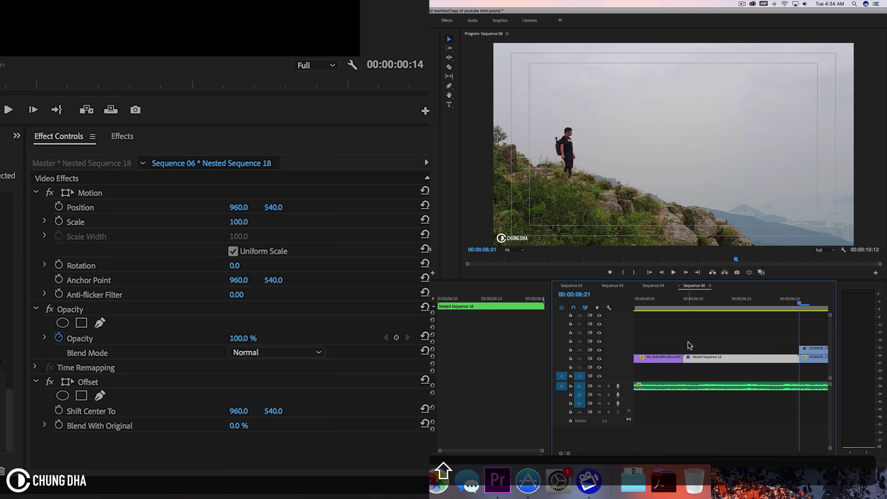
{"action": "key", "text": "shift+Left"}
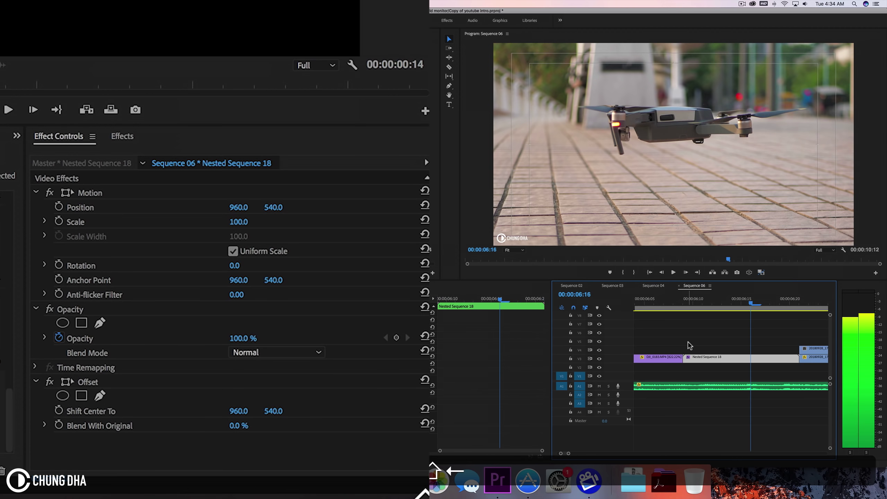
{"action": "left_click", "coordinate": [59, 410]}
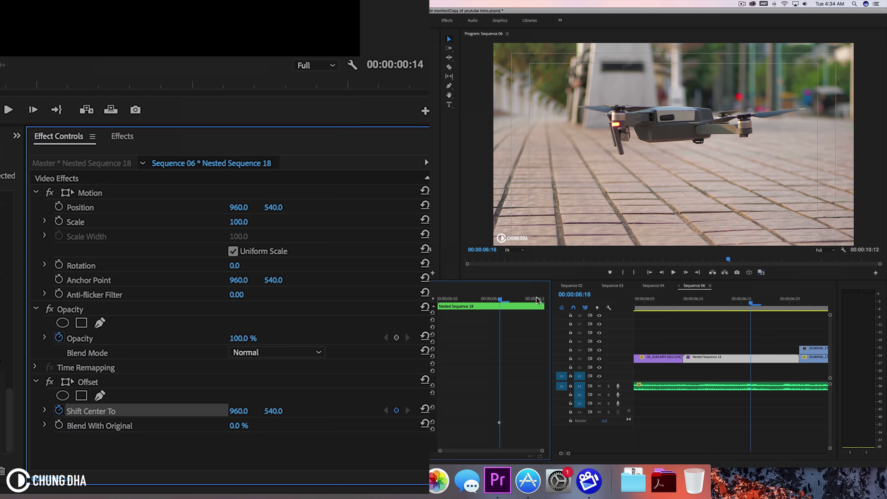
{"action": "mouse_move", "coordinate": [505, 298]}
{"action": "left_mouse_down"}
{"action": "mouse_move", "coordinate": [531, 299]}
{"action": "mouse_move", "coordinate": [497, 301]}
{"action": "mouse_move", "coordinate": [518, 299]}
{"action": "left_mouse_up"}
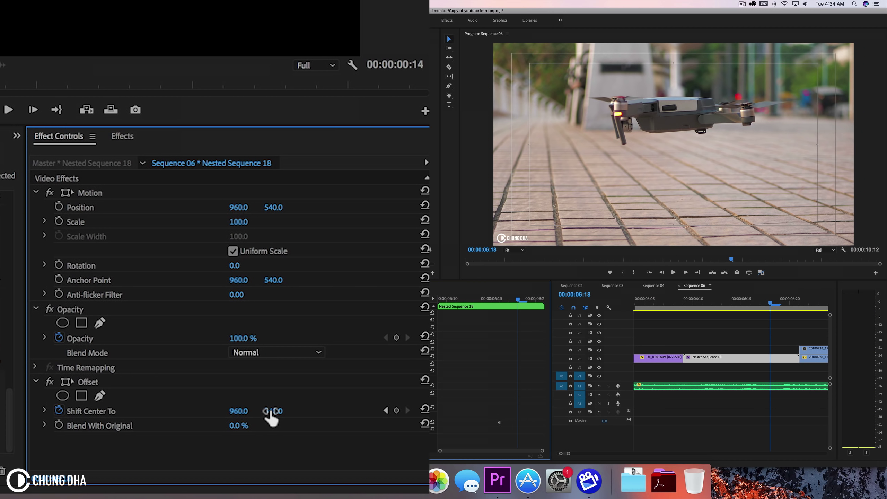
{"action": "left_click_drag", "start_coordinate": [273, 411], "coordinate": [341, 411]}
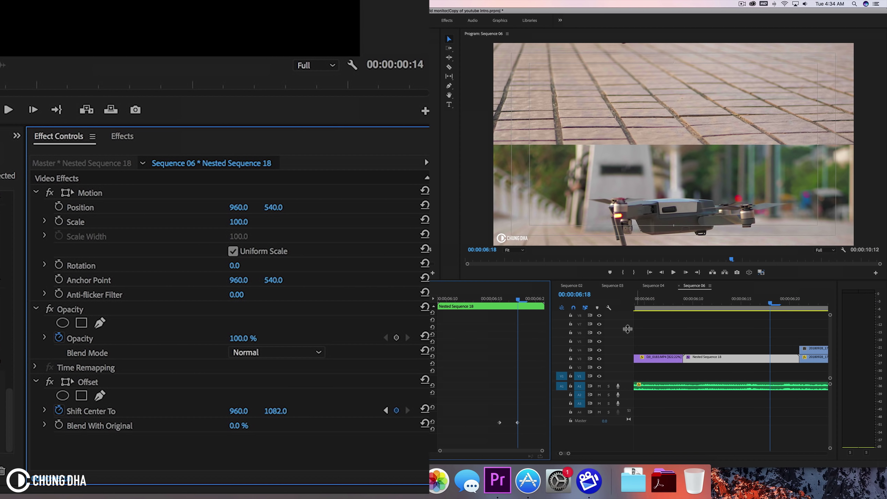
{"action": "left_click_drag", "start_coordinate": [520, 424], "coordinate": [559, 419]}
Step: Set 20180928_170233.mp4's vertical position to 789 and apply the Crop effect to it
{"action": "left_click", "coordinate": [803, 295]}
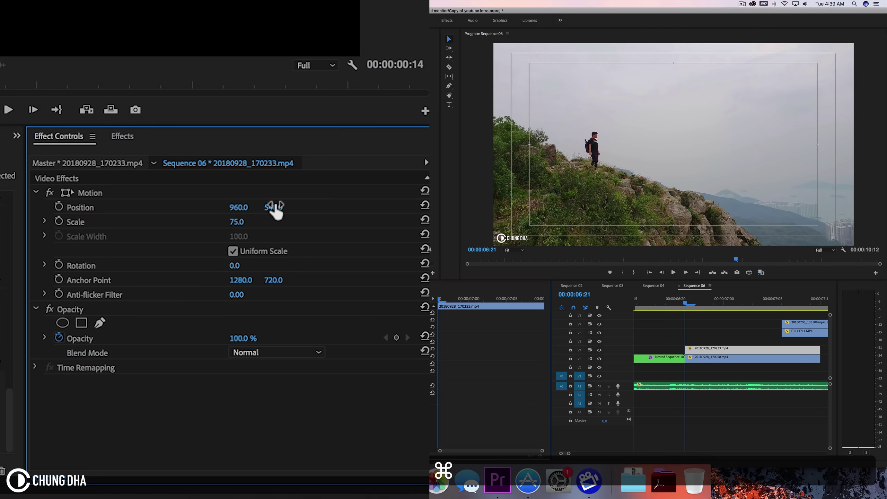
{"action": "left_click_drag", "start_coordinate": [273, 207], "coordinate": [355, 207]}
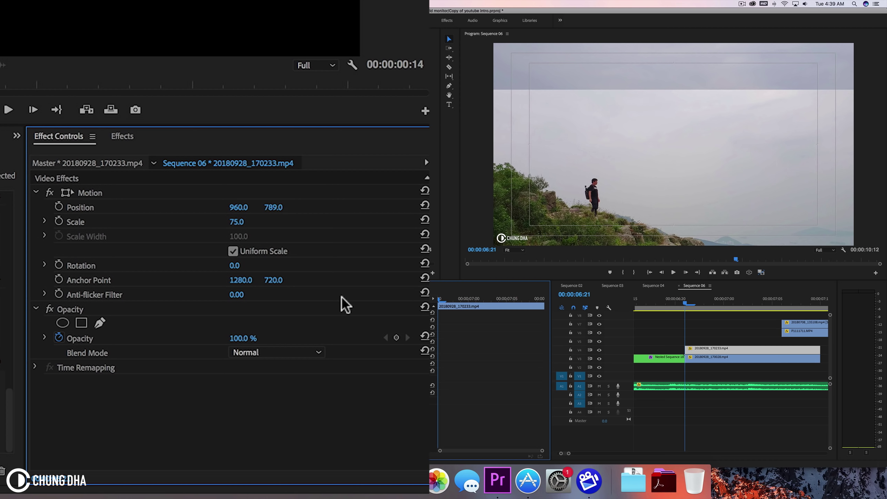
{"action": "left_click", "coordinate": [129, 135]}
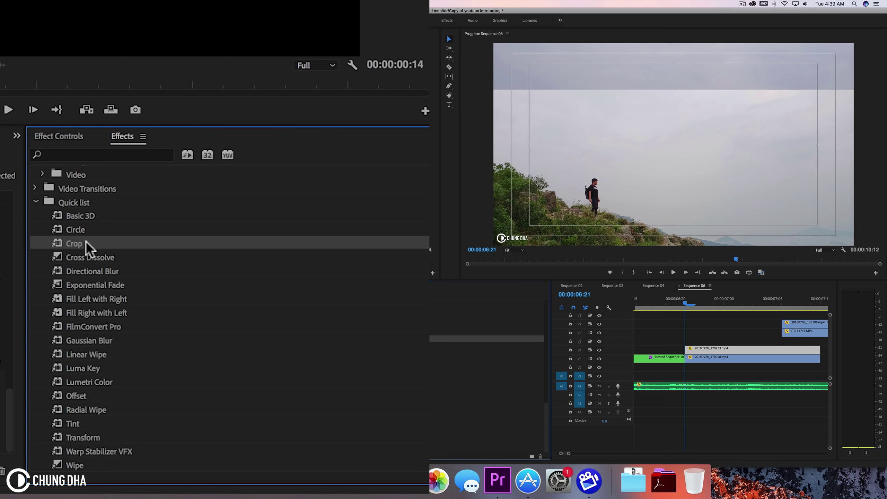
{"action": "left_click_drag", "start_coordinate": [606, 335], "coordinate": [763, 350]}
{"action": "left_click", "coordinate": [74, 137]}
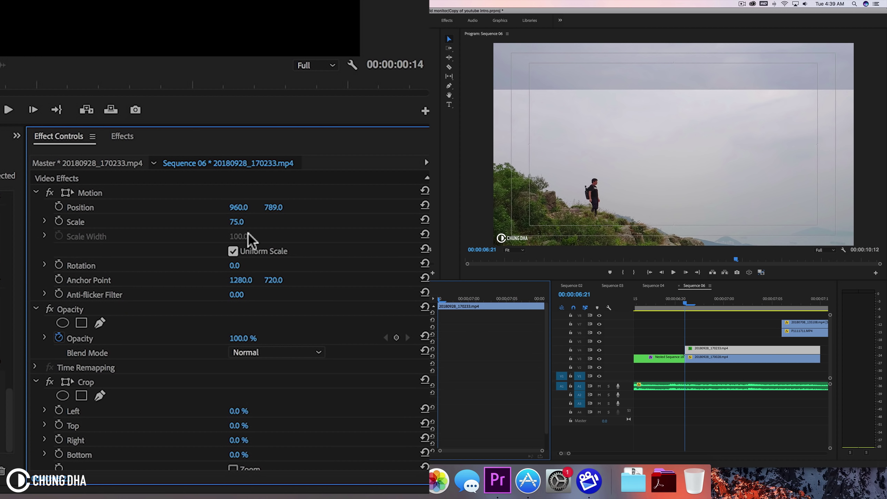
Step: Set 20180928_170028.mp4's vertical position to 304 and the Crop effect's Top value on 20180928_170233.mp4 to 35%
{"action": "left_click_drag", "start_coordinate": [239, 425], "coordinate": [253, 425]}
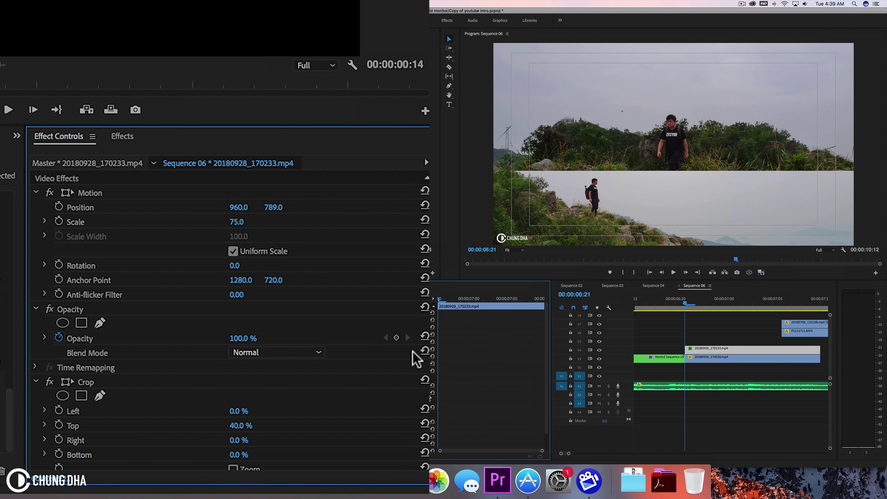
{"action": "left_click", "coordinate": [700, 361]}
{"action": "left_click_drag", "start_coordinate": [273, 207], "coordinate": [249, 207]}
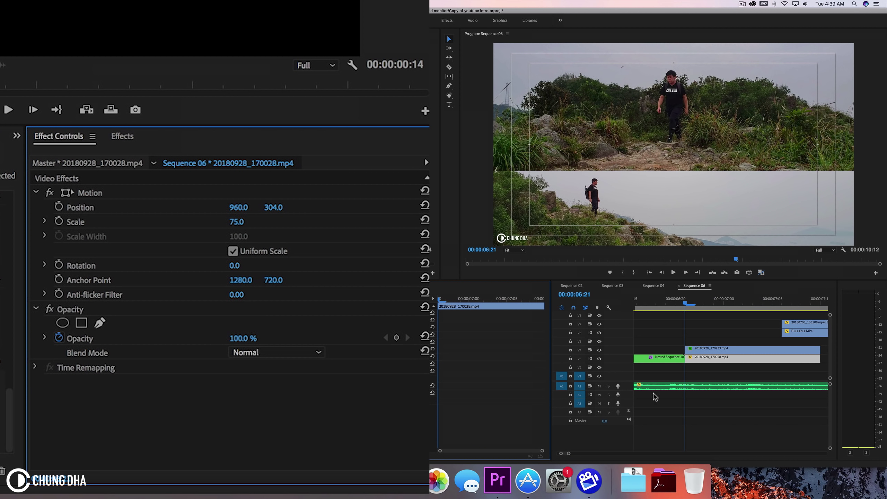
{"action": "left_click", "coordinate": [704, 349]}
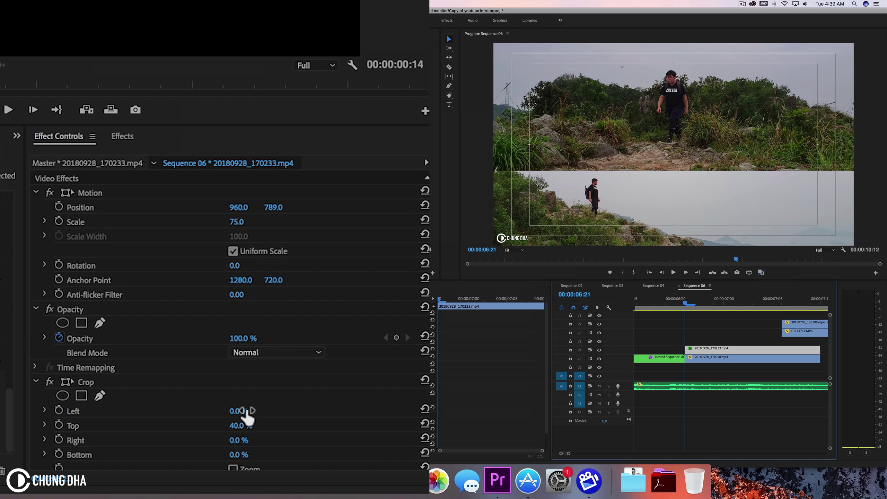
{"action": "left_click_drag", "start_coordinate": [241, 431], "coordinate": [239, 430]}
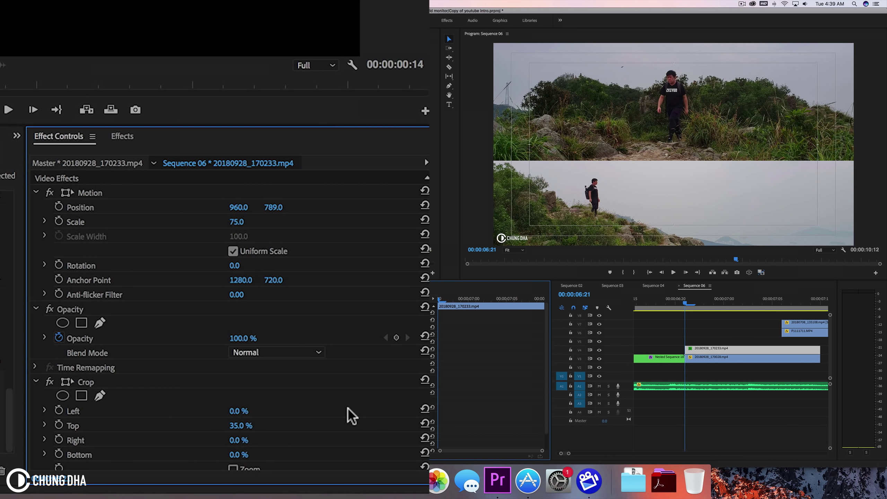
Step: Keyframe 20180928_170233.mp4's Position at 960, 789 at 00:00:07:01 and at 960, 702 at the clip's start
{"action": "left_click_drag", "start_coordinate": [648, 299], "coordinate": [687, 299]}
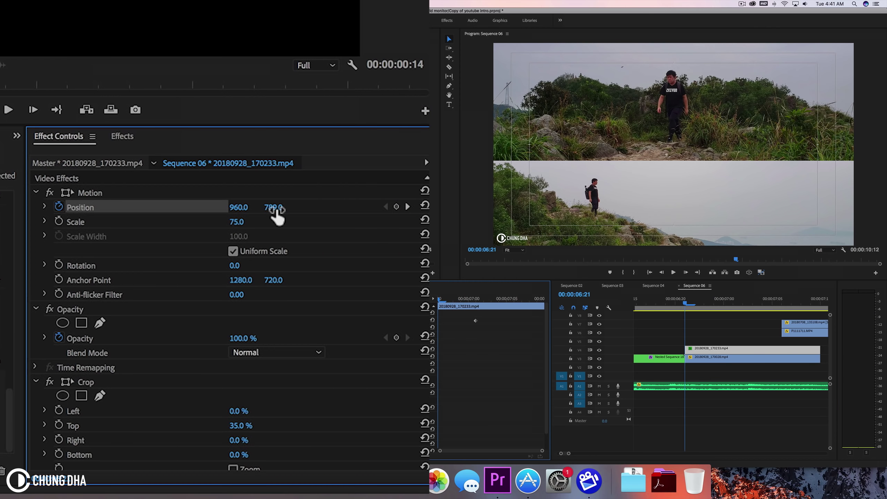
{"action": "left_click_drag", "start_coordinate": [274, 207], "coordinate": [243, 207]}
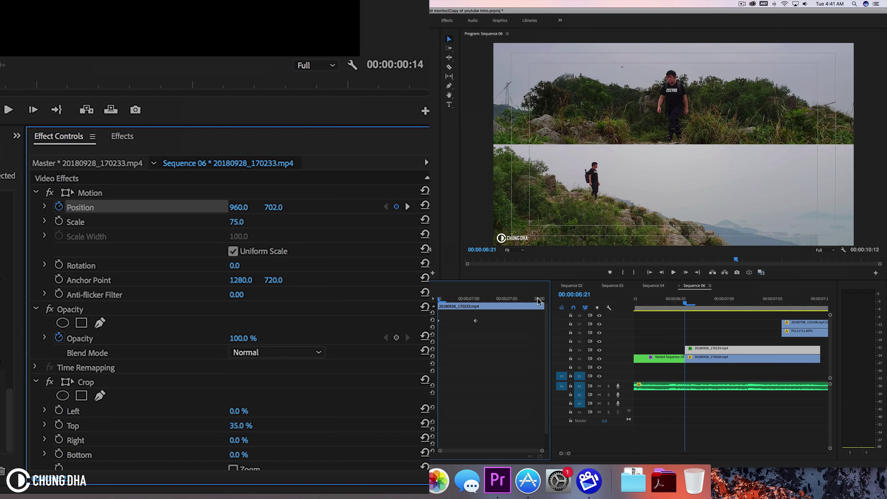
Step: Keyframe 20180928_170028.mp4's Position at 00:00:07:01, set a start keyframe of 960, 176 at 00:00:06:21, and preview the motion
{"action": "left_click", "coordinate": [703, 359]}
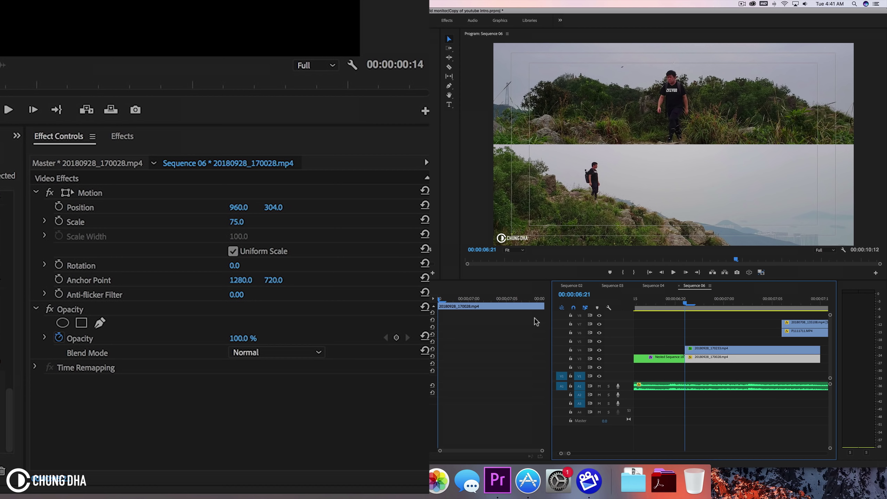
{"action": "key", "text": "shift"}
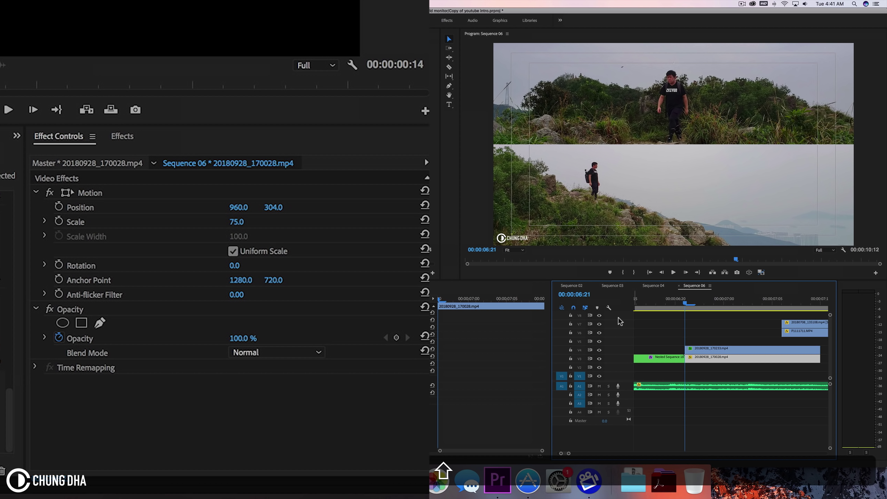
{"action": "key", "text": "shift+Right"}
{"action": "key", "text": "shift"}
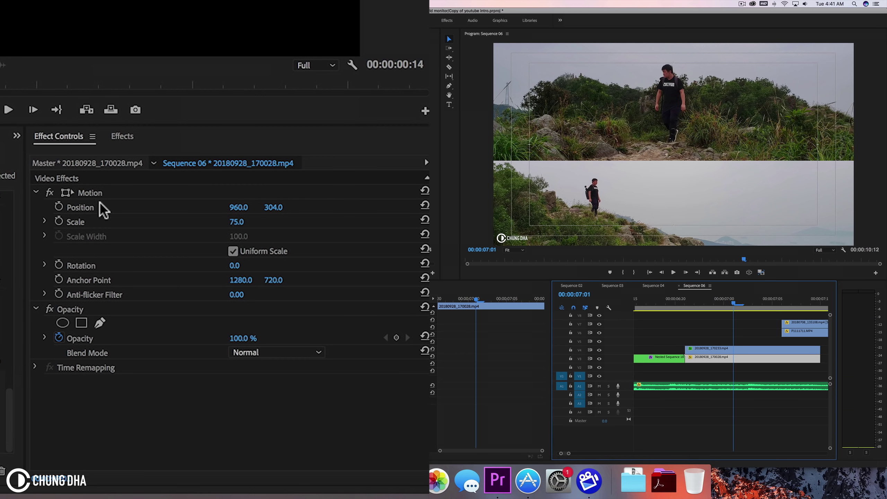
{"action": "left_click", "coordinate": [59, 205]}
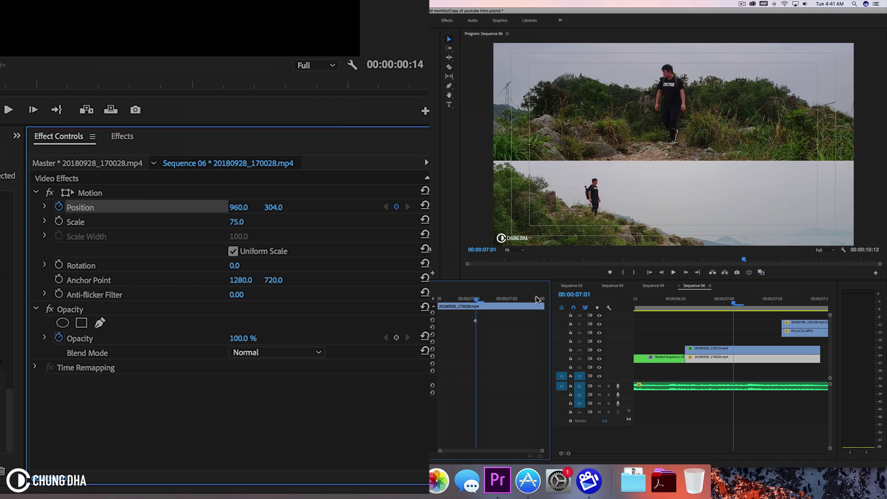
{"action": "left_click_drag", "start_coordinate": [485, 304], "coordinate": [439, 301]}
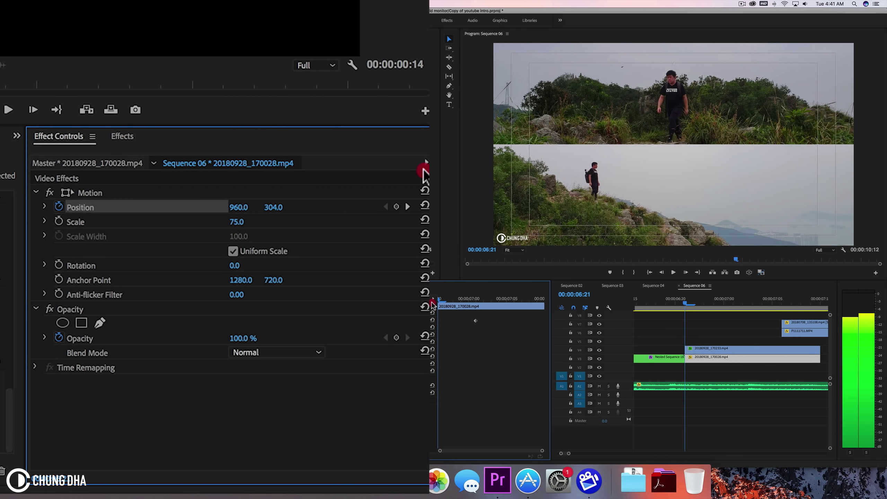
{"action": "mouse_move", "coordinate": [271, 208]}
{"action": "left_mouse_down"}
{"action": "mouse_move", "coordinate": [217, 207]}
{"action": "mouse_move", "coordinate": [279, 210]}
{"action": "left_mouse_up"}
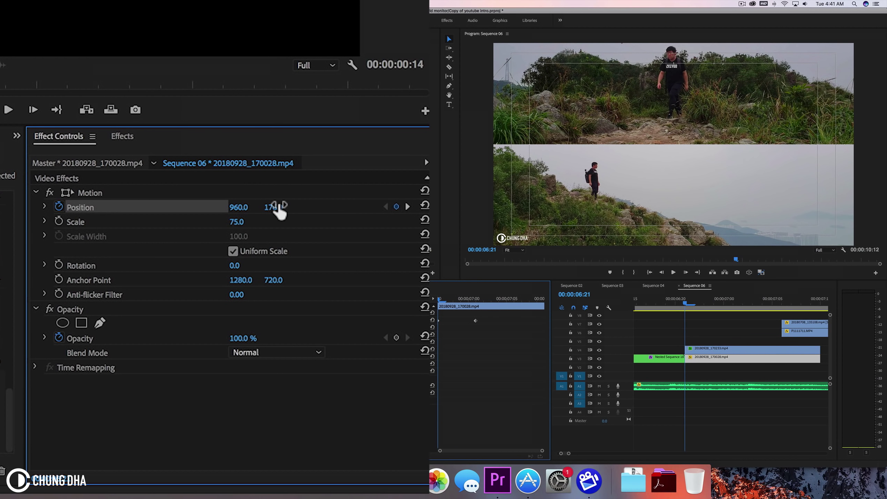
{"action": "left_click", "coordinate": [636, 299]}
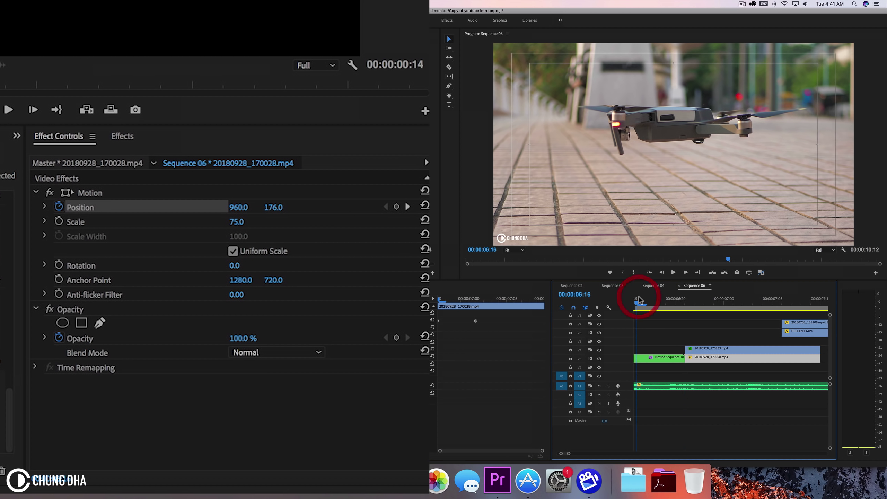
{"action": "key", "text": "space"}
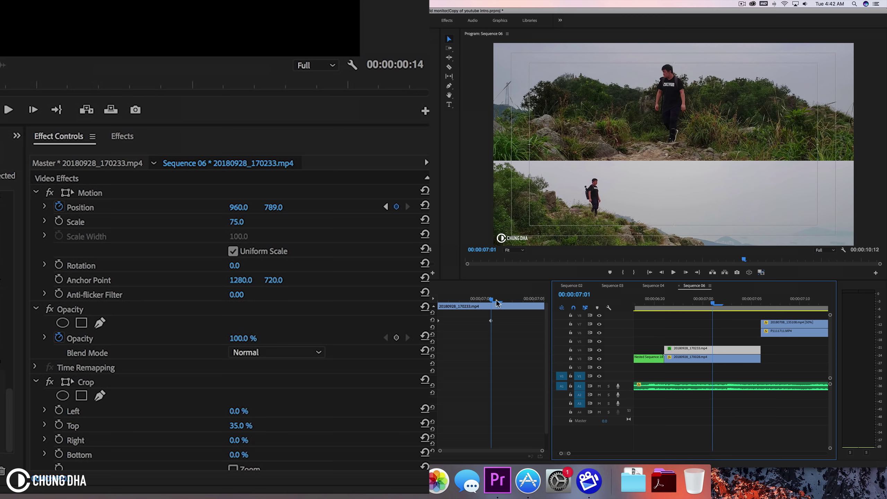
Step: At 00:00:07:05, add Position keyframes with vertical values of 1244 on 20180928_170233.mp4 and 540 on 20180928_170028.mp4
{"action": "left_click_drag", "start_coordinate": [489, 299], "coordinate": [533, 300]}
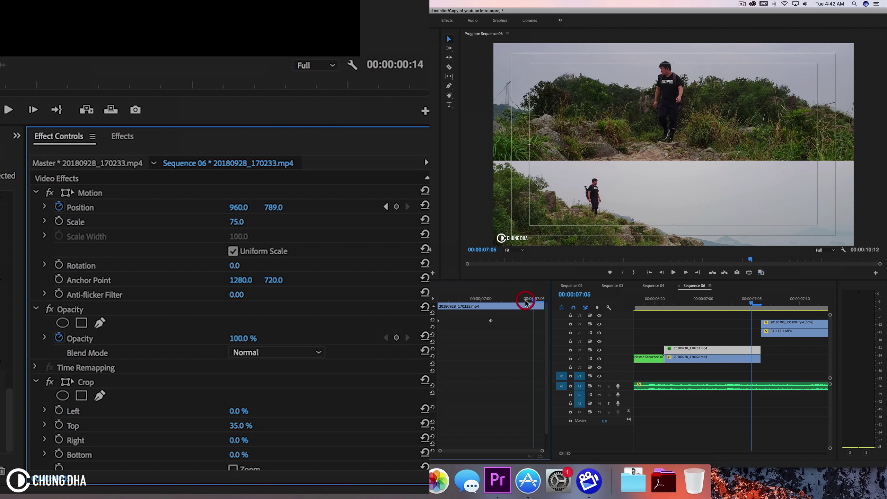
{"action": "left_click_drag", "start_coordinate": [276, 207], "coordinate": [435, 207]}
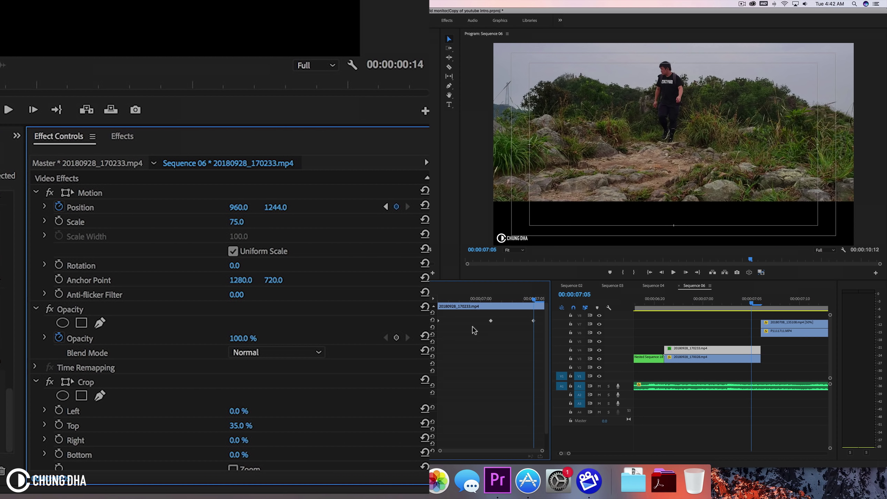
{"action": "left_click", "coordinate": [710, 357]}
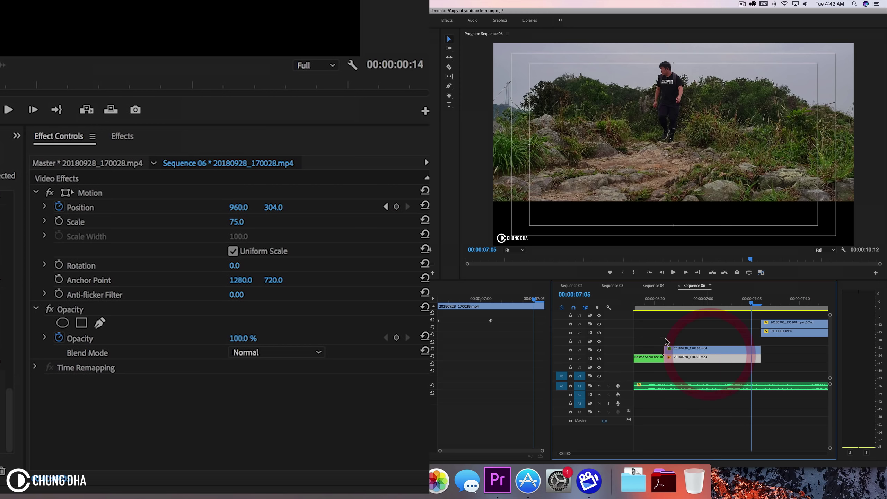
{"action": "left_click_drag", "start_coordinate": [288, 209], "coordinate": [370, 209]}
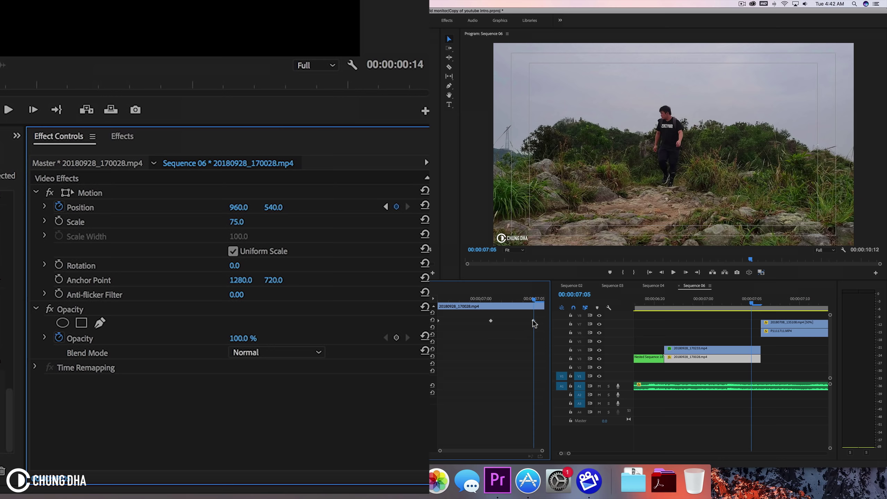
Step: Move the last Position keyframe of both split-screen clips to the clips' end and play back the transition from 00:00:06:12
{"action": "left_click_drag", "start_coordinate": [533, 321], "coordinate": [548, 321]}
{"action": "left_click", "coordinate": [731, 349]}
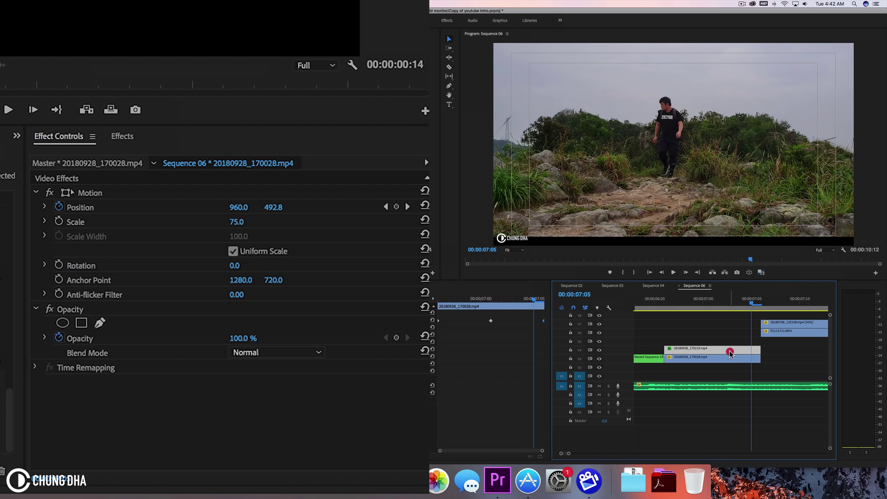
{"action": "left_click_drag", "start_coordinate": [534, 320], "coordinate": [554, 322]}
{"action": "left_click_drag", "start_coordinate": [665, 299], "coordinate": [772, 316]}
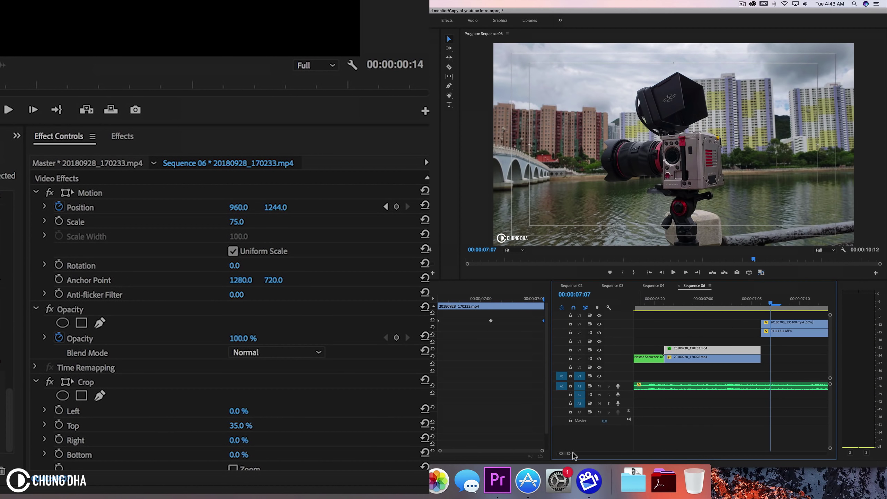
{"action": "left_click_drag", "start_coordinate": [568, 453], "coordinate": [577, 453]}
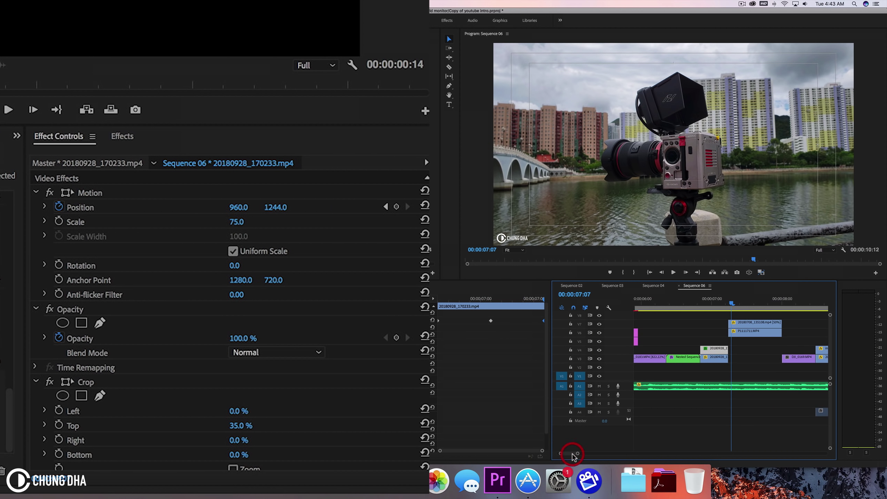
{"action": "right_click", "coordinate": [679, 310]}
{"action": "left_click", "coordinate": [675, 301]}
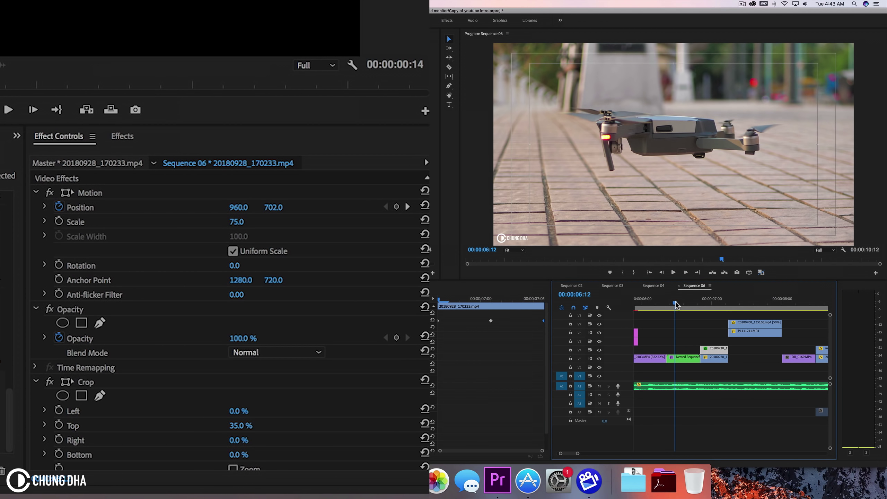
{"action": "key", "text": "space"}
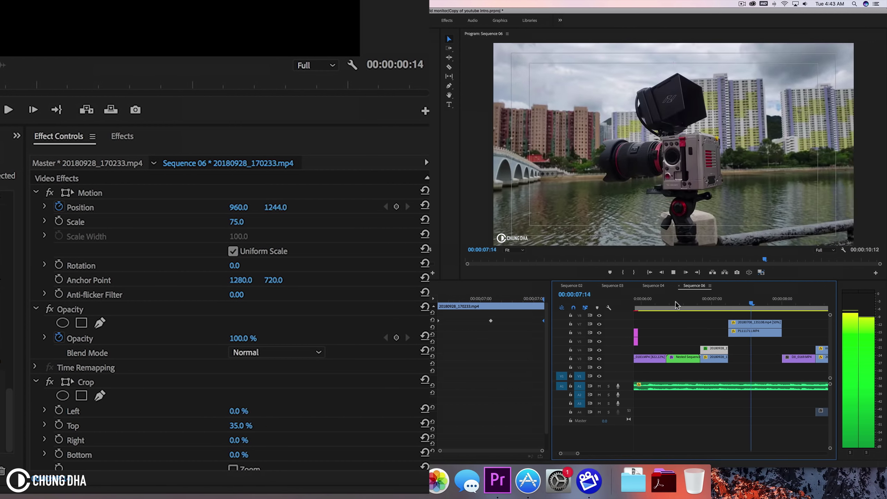
Step: Give 20180928_170233.mp4's middle Position keyframe Bezier temporal interpolation and stretch its velocity handles for a smoother speed curve
{"action": "left_click", "coordinate": [486, 324]}
{"action": "right_click", "coordinate": [490, 321]}
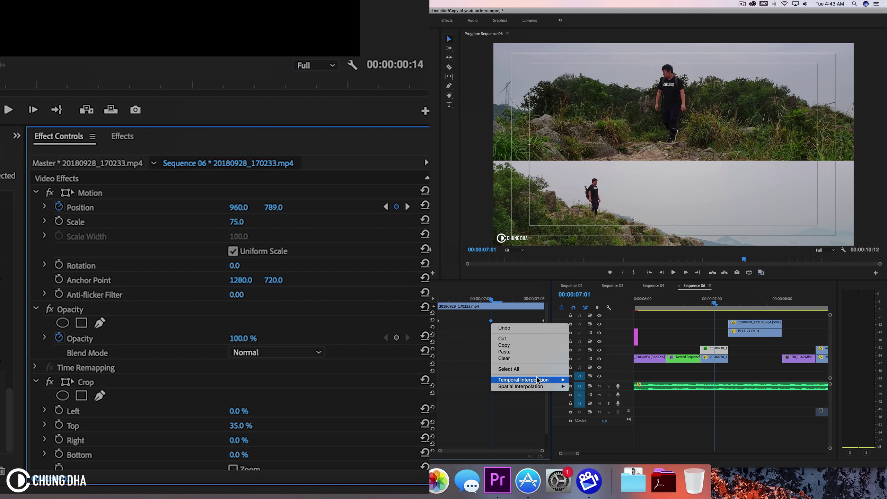
{"action": "mouse_move", "coordinate": [535, 379]}
{"action": "left_click", "coordinate": [586, 384]}
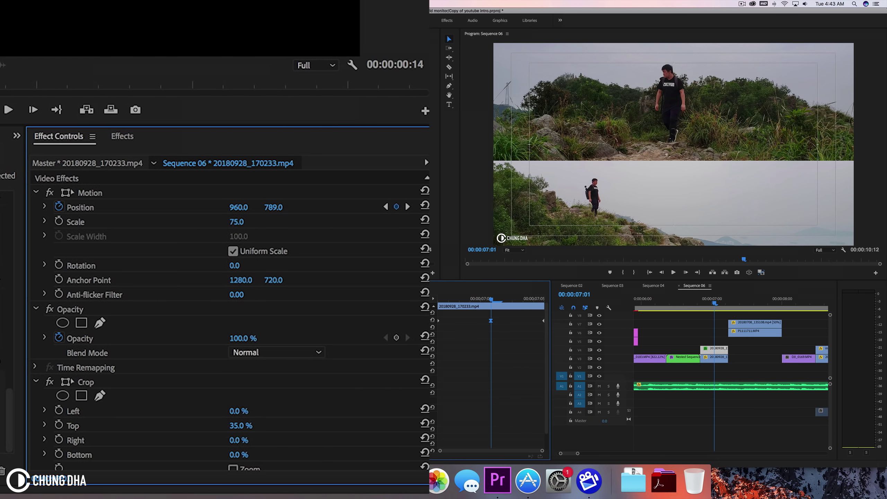
{"action": "left_click", "coordinate": [44, 206]}
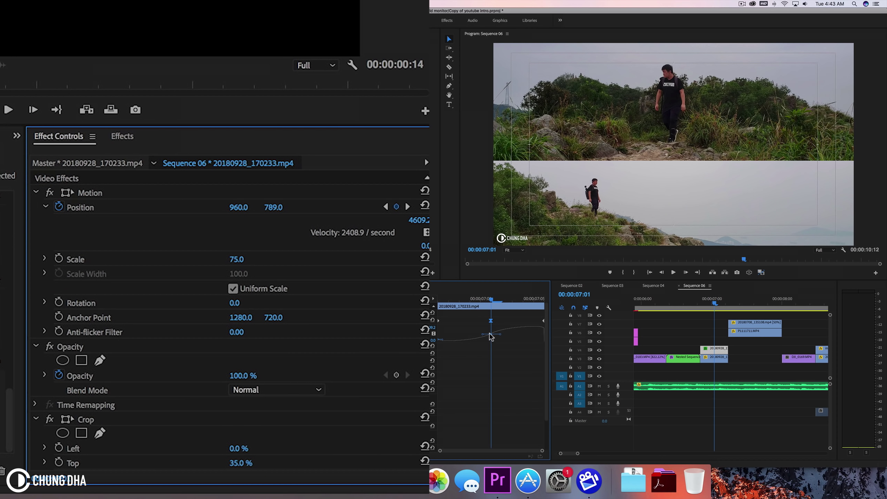
{"action": "left_click_drag", "start_coordinate": [482, 336], "coordinate": [529, 337]}
Step: Apply Bezier temporal interpolation to 20180928_170028.mp4's middle Position keyframe, lengthen its velocity handles, and play back the transition
{"action": "left_click", "coordinate": [713, 357]}
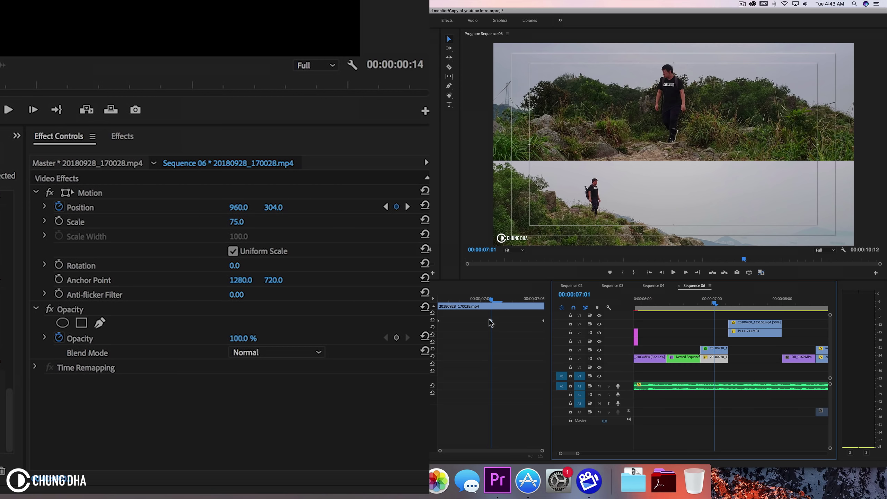
{"action": "right_click", "coordinate": [490, 322]}
{"action": "mouse_move", "coordinate": [551, 378]}
{"action": "left_click", "coordinate": [581, 386]}
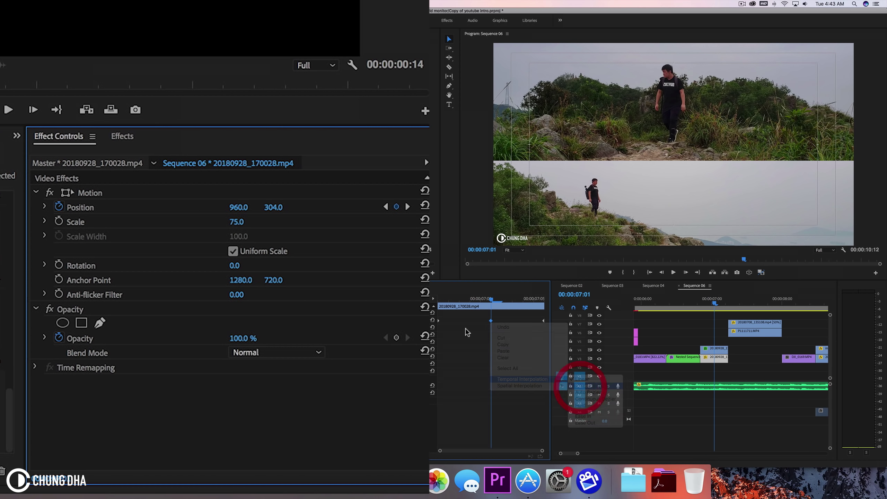
{"action": "left_click", "coordinate": [44, 206]}
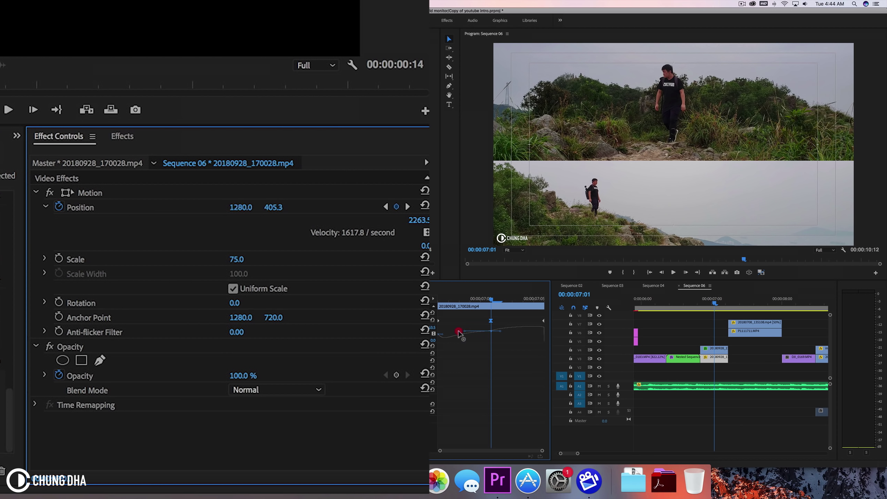
{"action": "left_click_drag", "start_coordinate": [501, 334], "coordinate": [518, 335]}
{"action": "left_click_drag", "start_coordinate": [522, 335], "coordinate": [521, 333]}
{"action": "left_click_drag", "start_coordinate": [680, 307], "coordinate": [653, 302]}
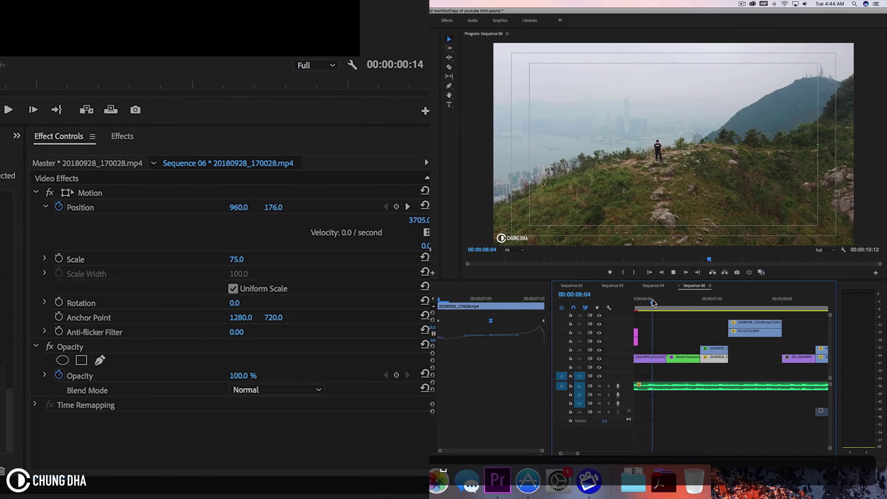
{"action": "key", "text": "space"}
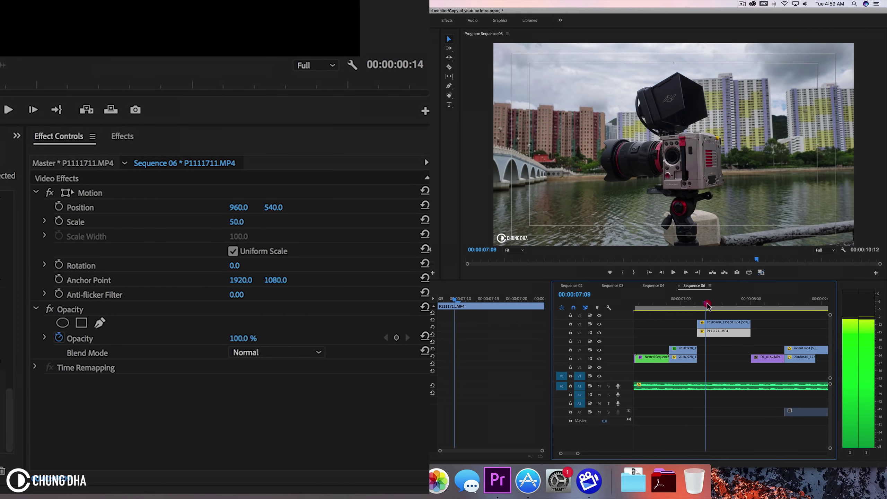
Step: Set the scale of 20180708_135108.mp4 to 75 with the playhead at 00:00:07:10
{"action": "left_click", "coordinate": [709, 304]}
{"action": "left_click", "coordinate": [715, 323]}
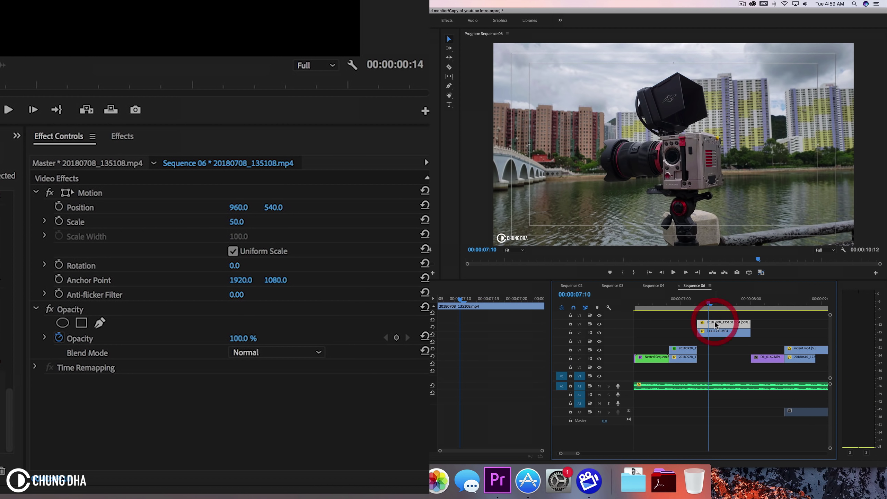
{"action": "left_click", "coordinate": [237, 221]}
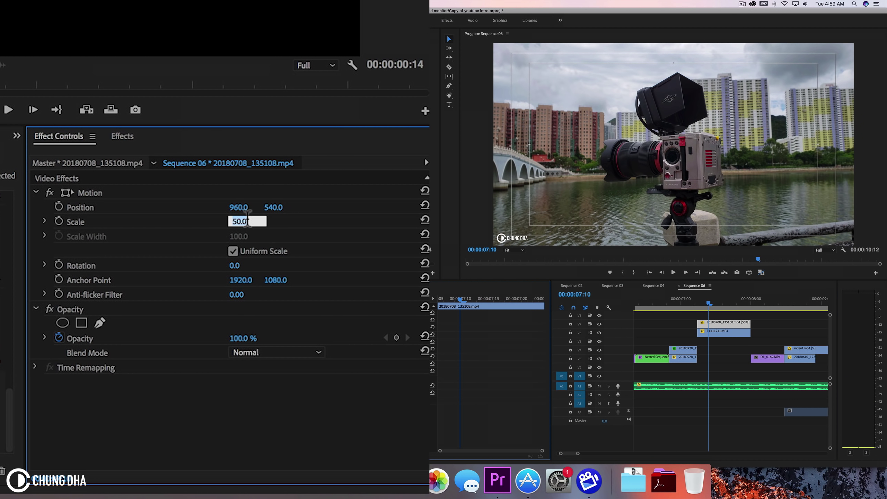
{"action": "type", "text": "75"}
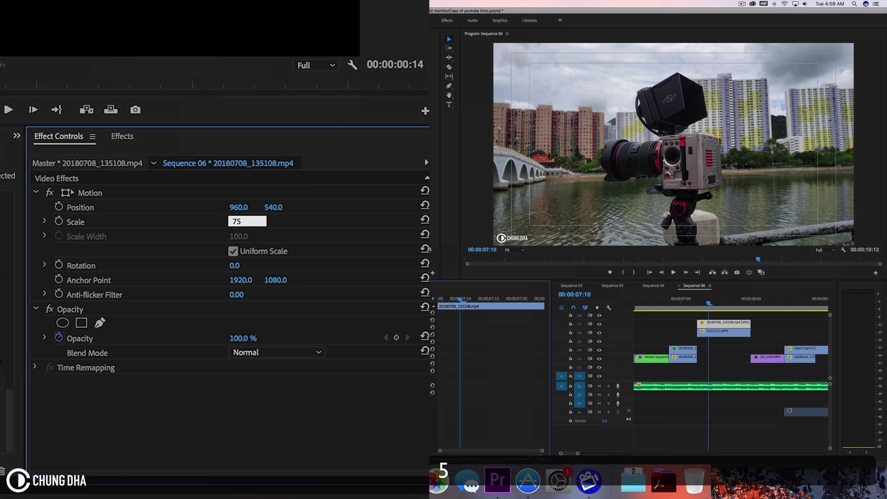
{"action": "key", "text": "Return"}
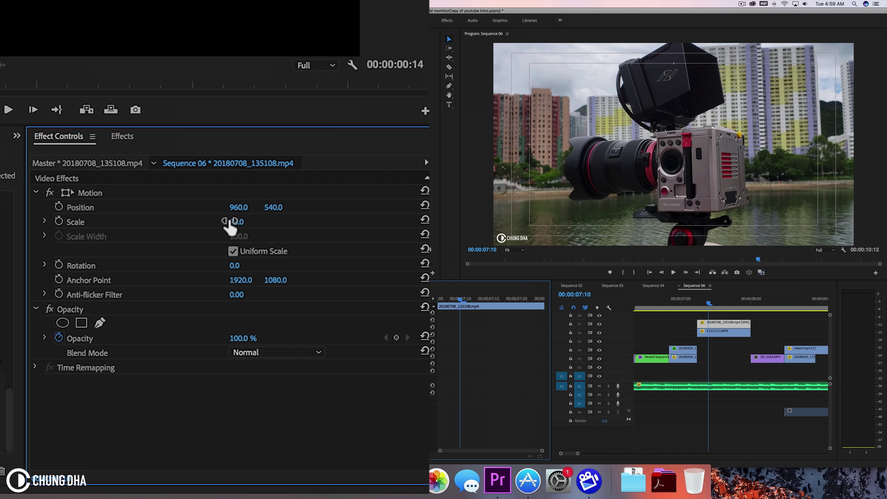
Step: Set the scale of 20180708_135108.mp4 to 65 and its horizontal position to 1549
{"action": "left_click", "coordinate": [229, 222]}
{"action": "type", "text": "65"}
{"action": "key", "text": "Return"}
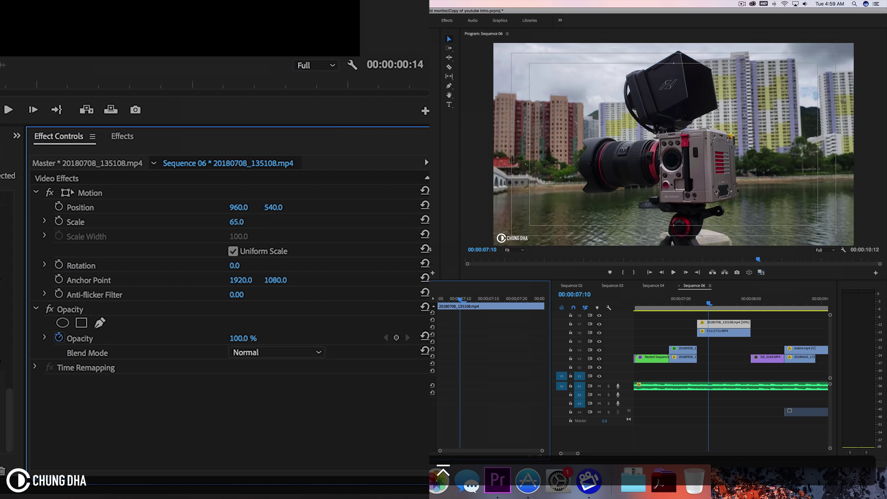
{"action": "left_click_drag", "start_coordinate": [251, 209], "coordinate": [355, 209]}
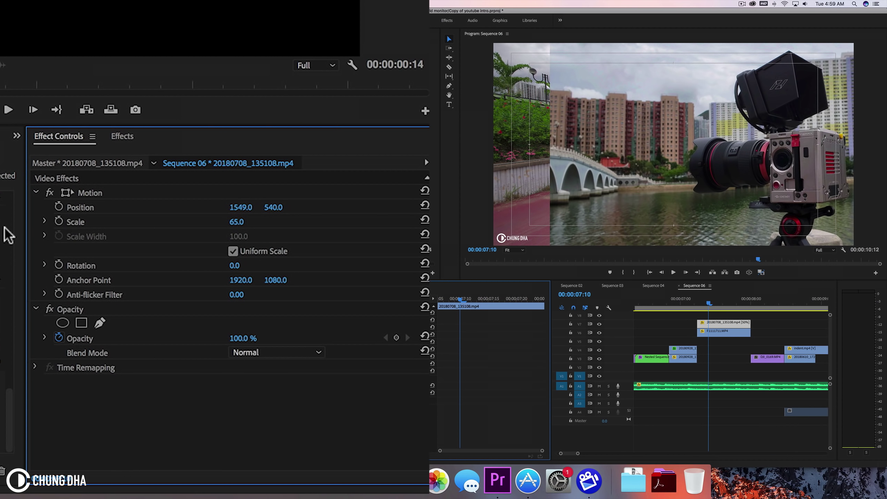
Step: Apply the Crop effect to 20180708_135108.mp4 with 28% off the left, and set the clip's horizontal position to 1511
{"action": "left_click", "coordinate": [122, 136]}
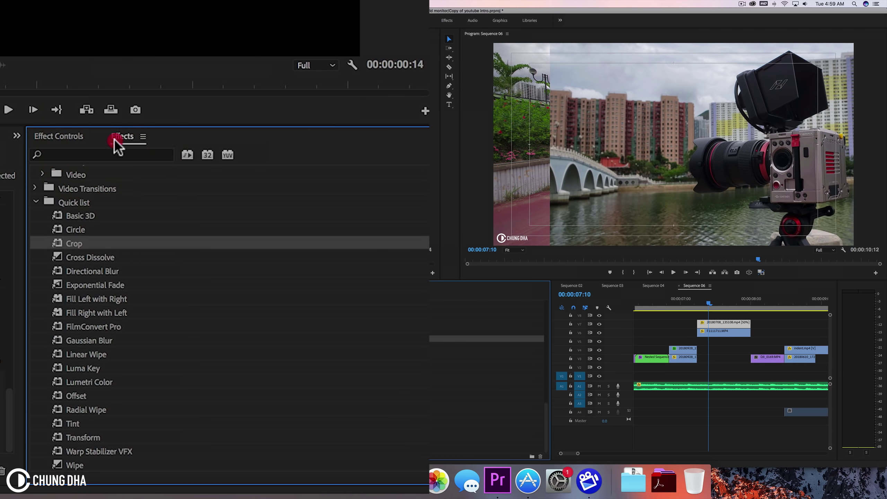
{"action": "left_click_drag", "start_coordinate": [79, 243], "coordinate": [84, 248]}
{"action": "left_click_drag", "start_coordinate": [674, 313], "coordinate": [713, 322]}
{"action": "left_click", "coordinate": [61, 139]}
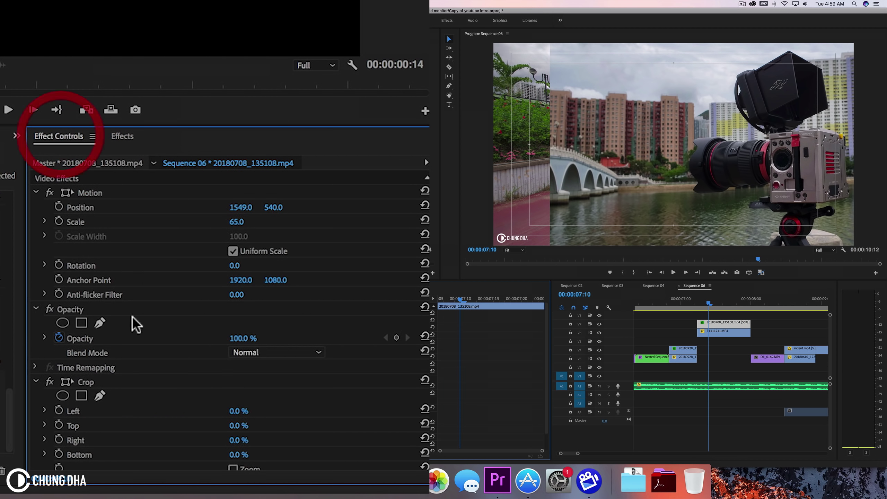
{"action": "left_click_drag", "start_coordinate": [238, 411], "coordinate": [258, 411]}
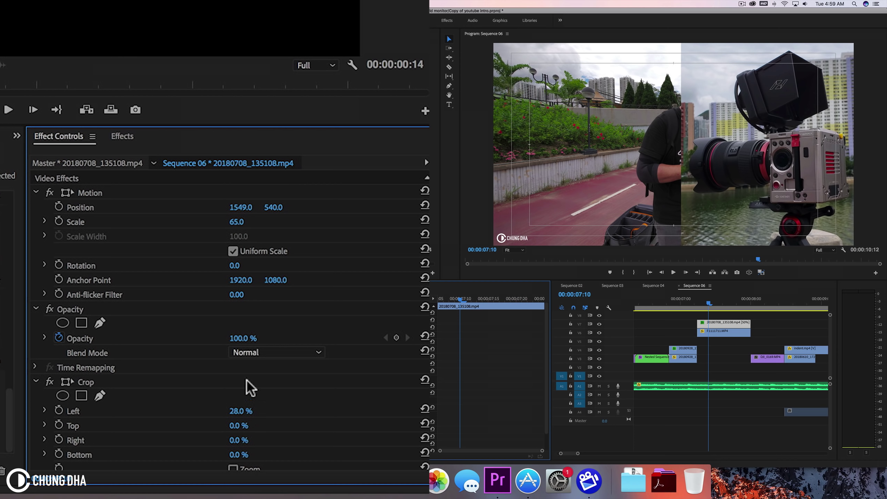
{"action": "left_click_drag", "start_coordinate": [240, 208], "coordinate": [227, 207]}
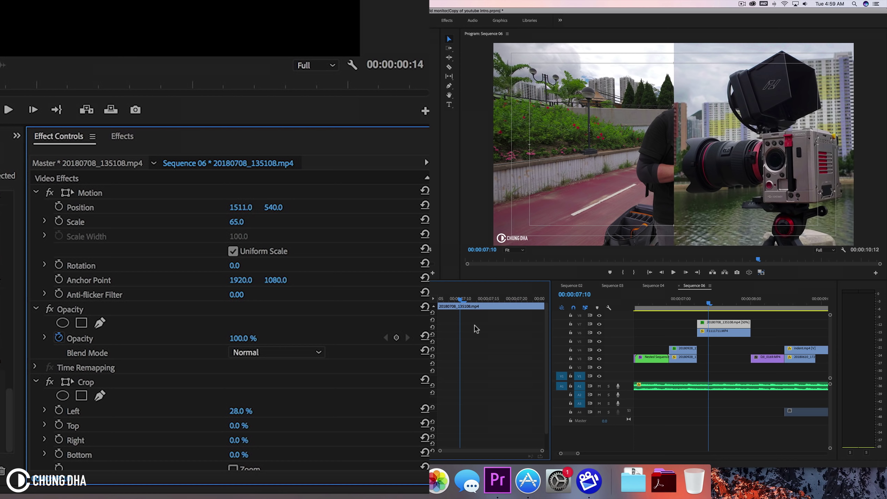
Step: Reset the scale of P1111711.MP4 to 100 and set its horizontal position to 17
{"action": "left_click", "coordinate": [730, 331]}
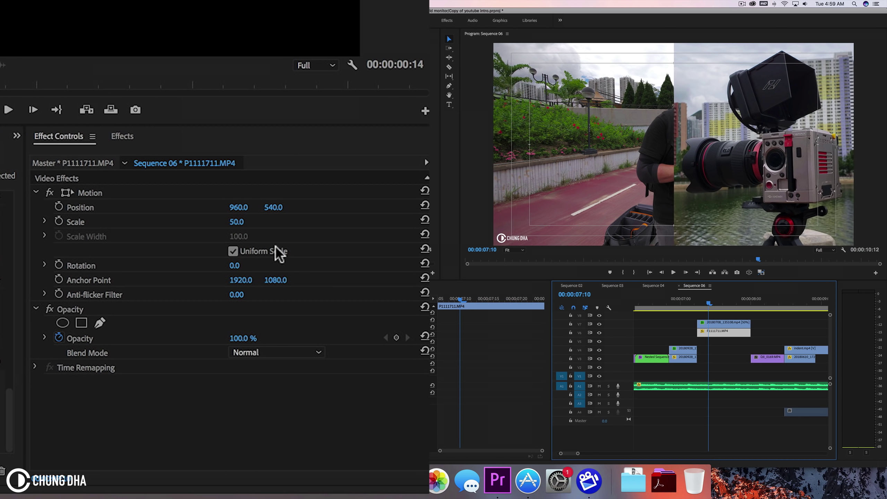
{"action": "left_click", "coordinate": [424, 221]}
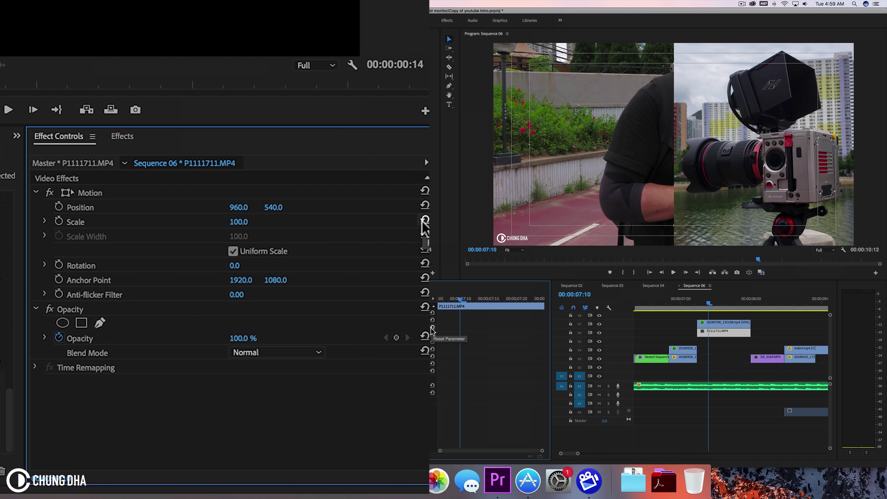
{"action": "left_click_drag", "start_coordinate": [240, 208], "coordinate": [93, 208]}
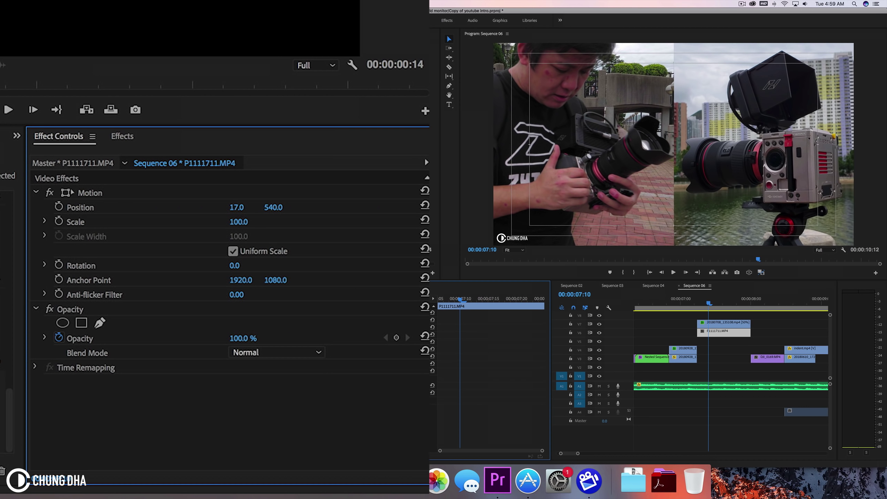
Step: Add a Position keyframe at 00:00:07:16, ten frames after the clips' start, to both P1111711.MP4 and 20180708_135108.mp4
{"action": "key", "text": "Left"}
{"action": "key", "text": "Left"}
{"action": "key", "text": "Left"}
{"action": "key", "text": "Left"}
{"action": "left_click", "coordinate": [380, 181]}
{"action": "key", "text": "shift"}
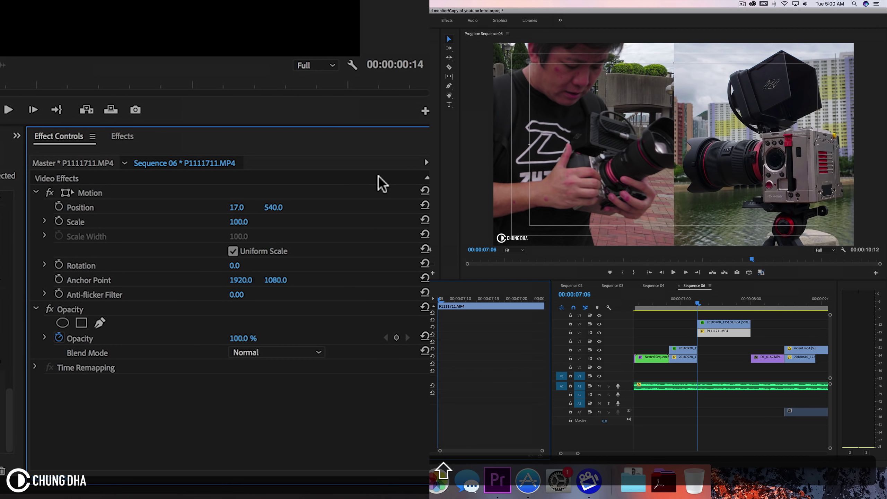
{"action": "key", "text": "shift+Right"}
{"action": "key", "text": "shift+Right"}
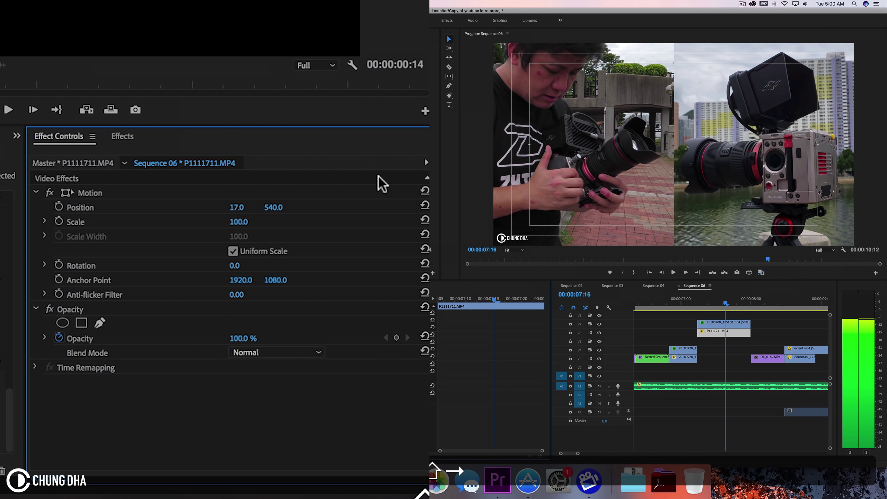
{"action": "left_click", "coordinate": [59, 207]}
{"action": "key", "text": "cmd+z"}
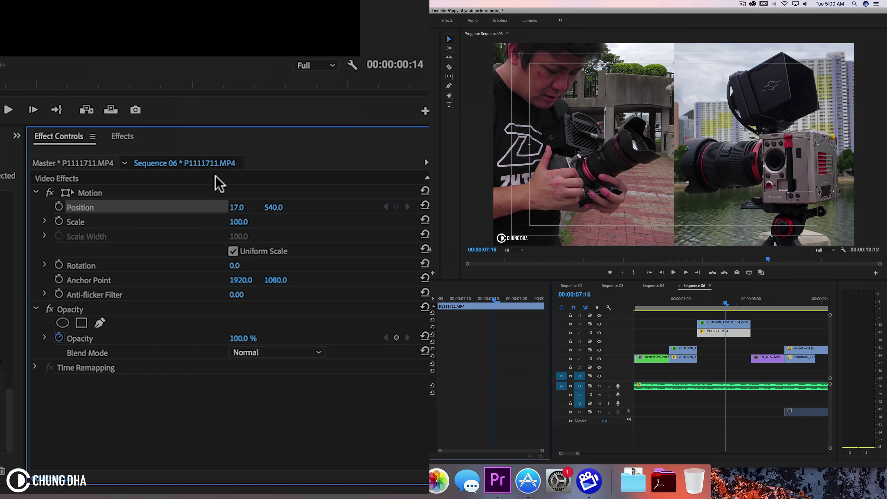
{"action": "left_click", "coordinate": [58, 207]}
{"action": "left_click", "coordinate": [729, 324]}
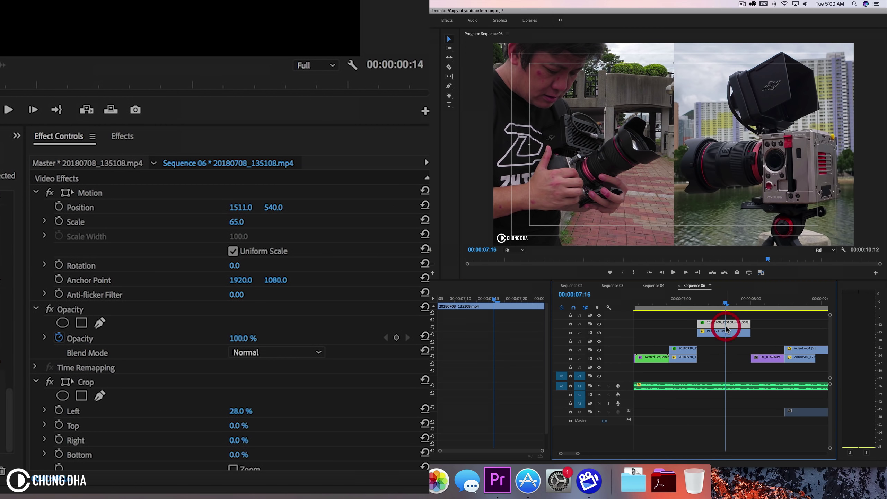
{"action": "left_click", "coordinate": [59, 206]}
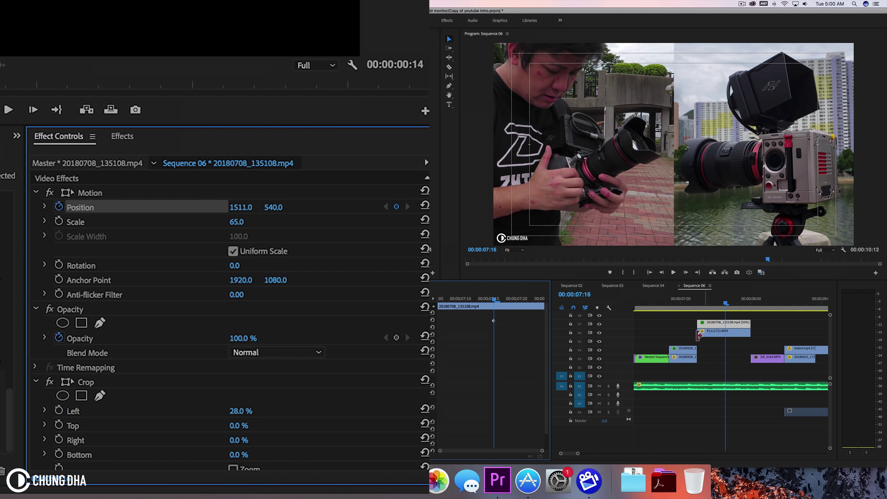
Step: At 00:00:07:06, set the vertical position of 20180708_135108.mp4 to 696 and that of P1111711.MP4 to 1074
{"action": "left_click_drag", "start_coordinate": [486, 303], "coordinate": [441, 304]}
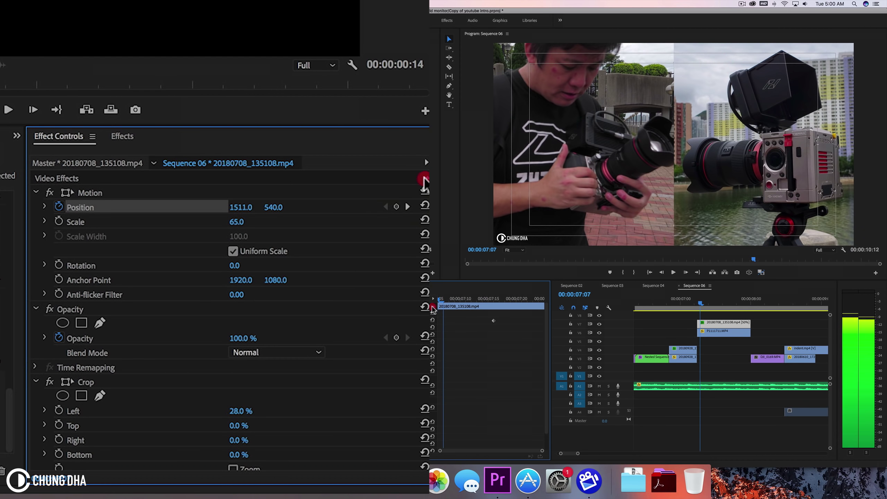
{"action": "left_click_drag", "start_coordinate": [269, 214], "coordinate": [323, 213]}
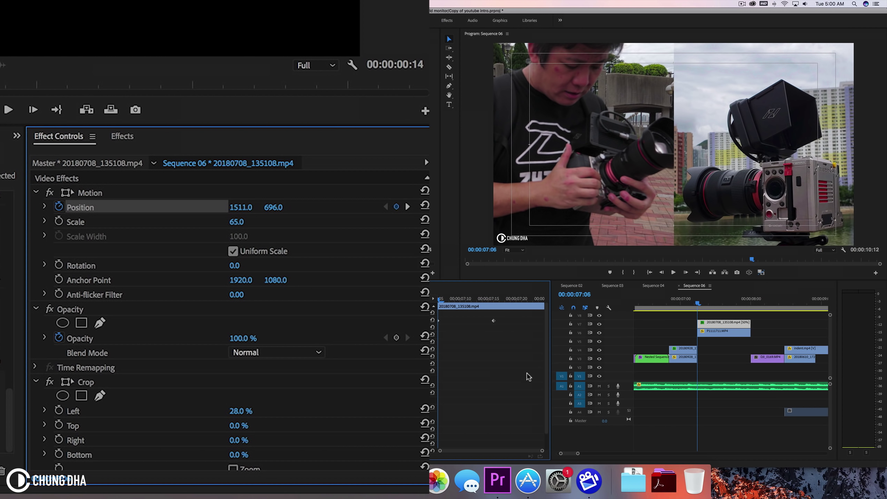
{"action": "left_click", "coordinate": [704, 336]}
{"action": "left_click_drag", "start_coordinate": [276, 206], "coordinate": [437, 207]}
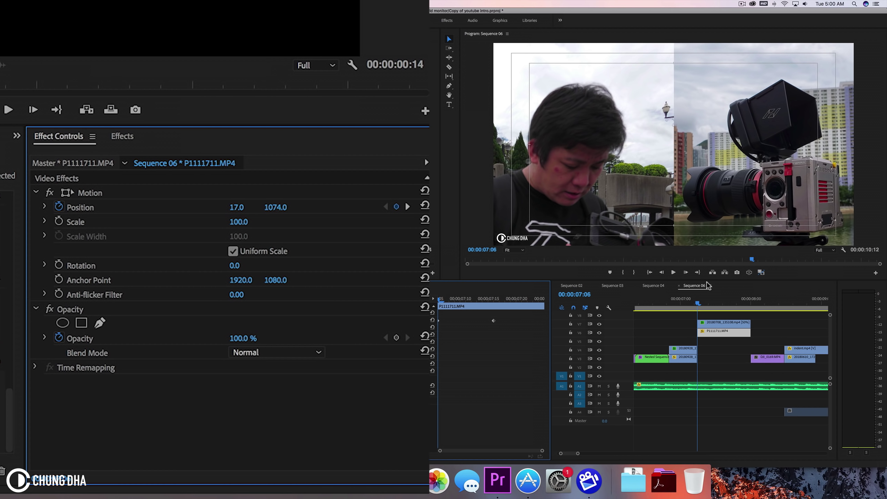
Step: Give P1111711.MP4's second Position keyframe Bezier temporal interpolation and stretch its incoming velocity handle toward the clip's start
{"action": "right_click", "coordinate": [492, 321]}
{"action": "mouse_move", "coordinate": [545, 379]}
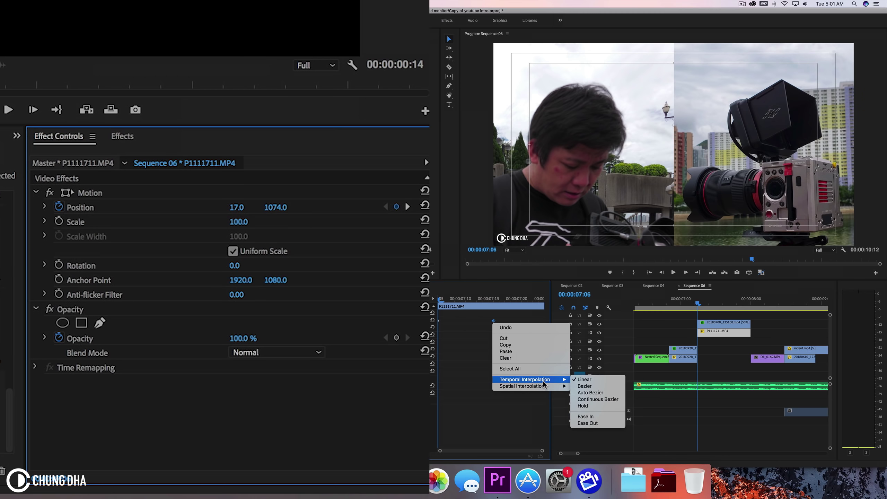
{"action": "left_click", "coordinate": [593, 386]}
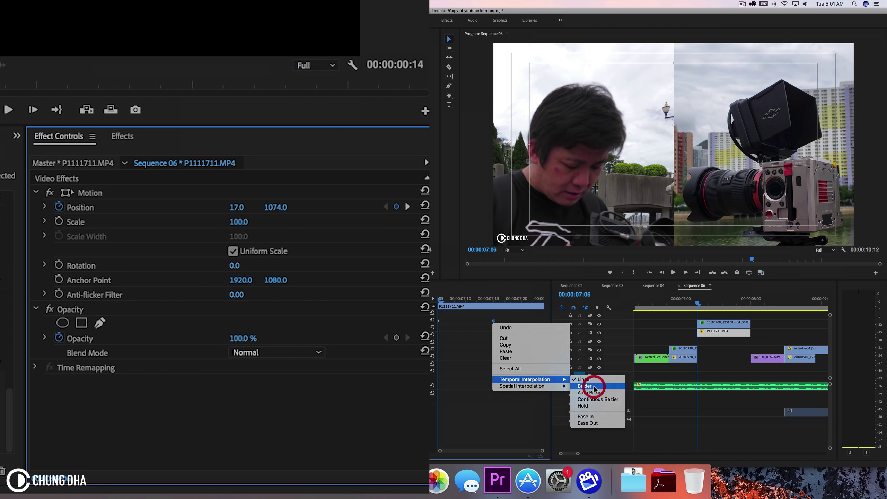
{"action": "left_click", "coordinate": [44, 206]}
{"action": "left_click_drag", "start_coordinate": [483, 329], "coordinate": [441, 346]}
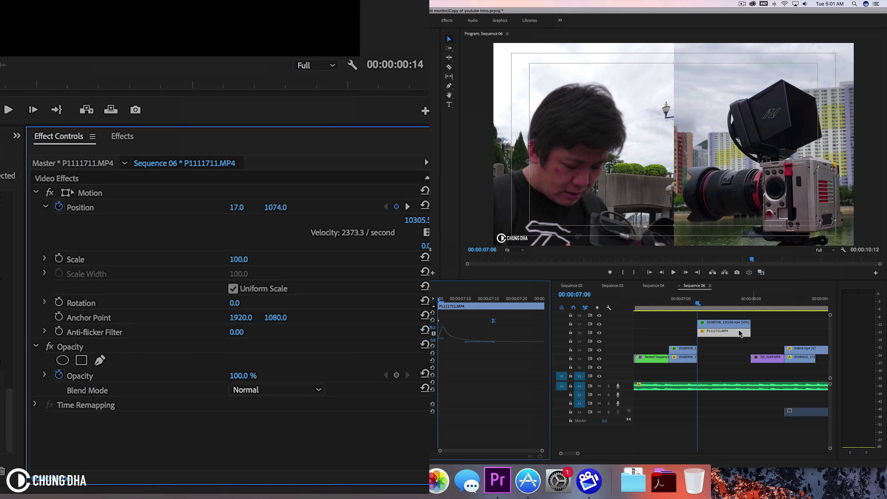
Step: Apply Bezier temporal interpolation to 20180708_135108.mp4's second Position keyframe and lengthen its incoming velocity handle
{"action": "left_click", "coordinate": [726, 322]}
{"action": "right_click", "coordinate": [492, 322]}
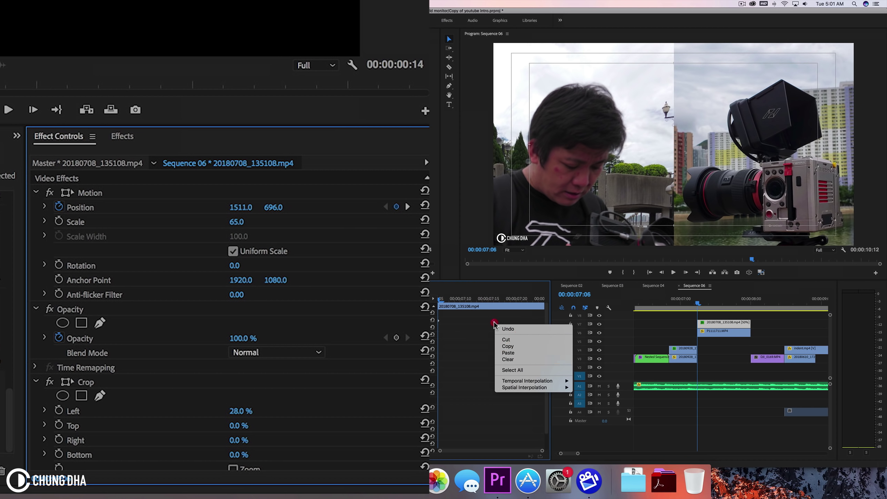
{"action": "mouse_move", "coordinate": [548, 380]}
{"action": "left_click", "coordinate": [583, 388]}
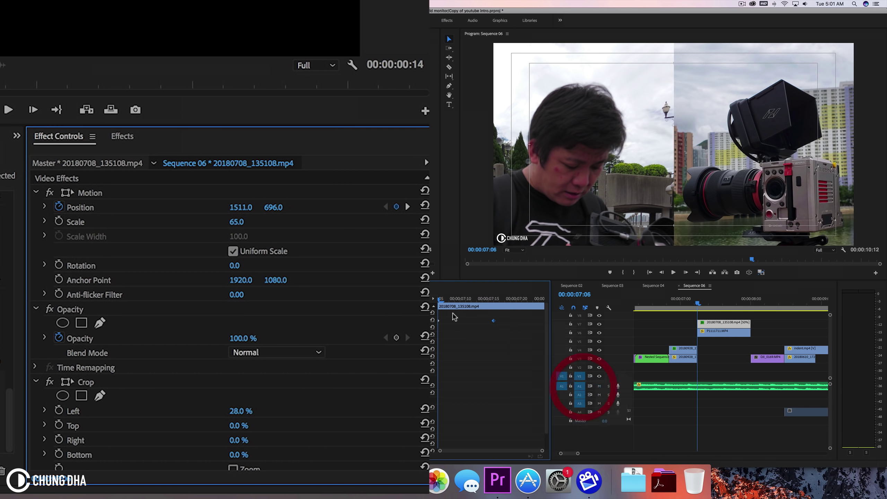
{"action": "left_click", "coordinate": [49, 207]}
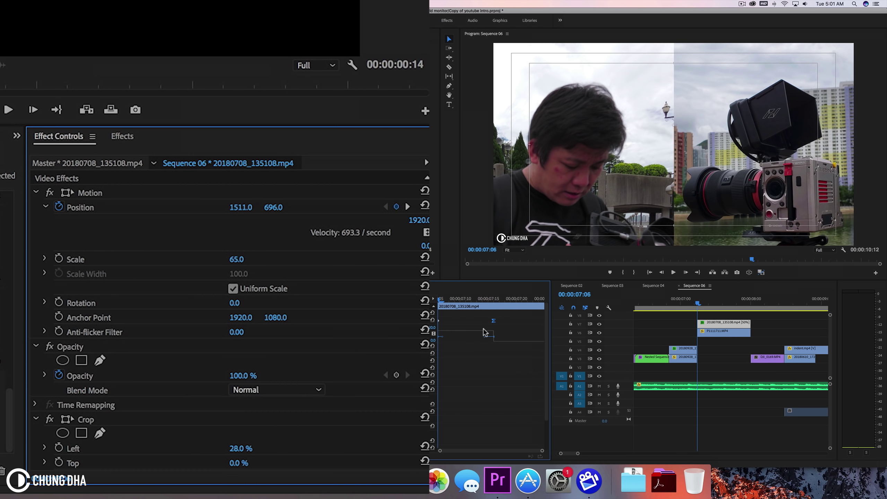
{"action": "left_click_drag", "start_coordinate": [483, 339], "coordinate": [362, 257]}
Step: Play back the split-screen transition from 00:00:06:20 and scrub through the sequence
{"action": "left_click_drag", "start_coordinate": [677, 310], "coordinate": [667, 310]}
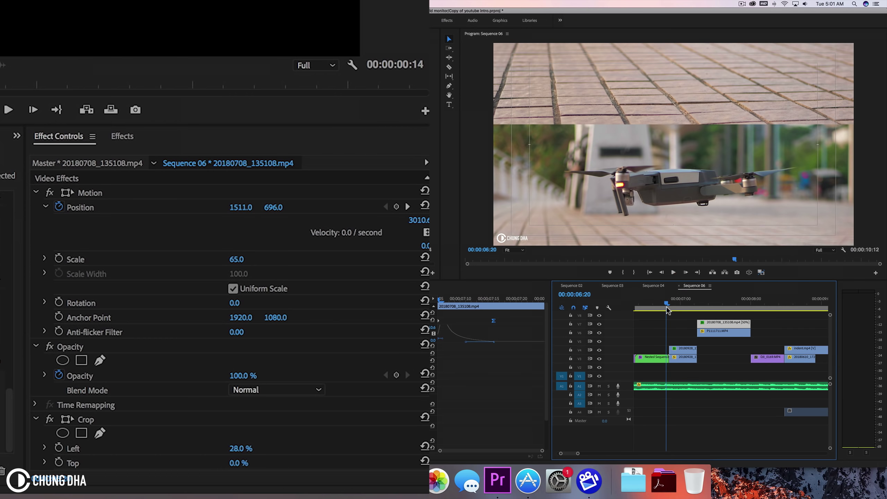
{"action": "key", "text": "space"}
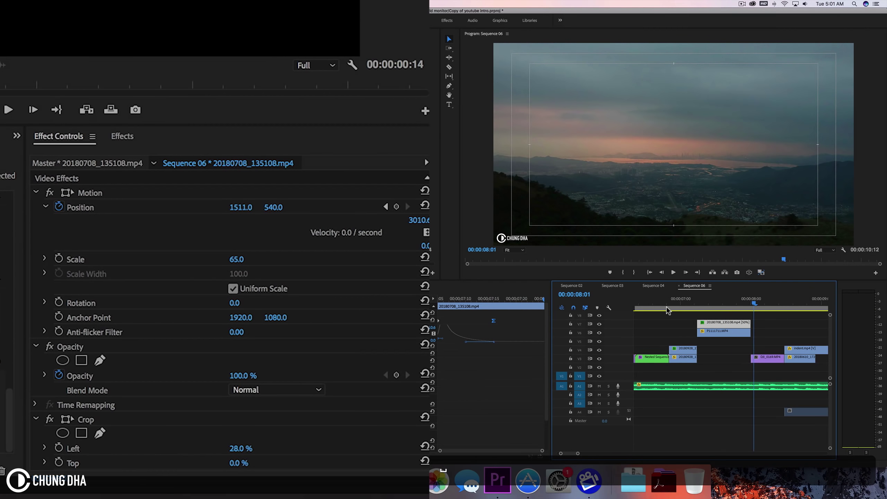
{"action": "left_click_drag", "start_coordinate": [676, 299], "coordinate": [736, 297]}
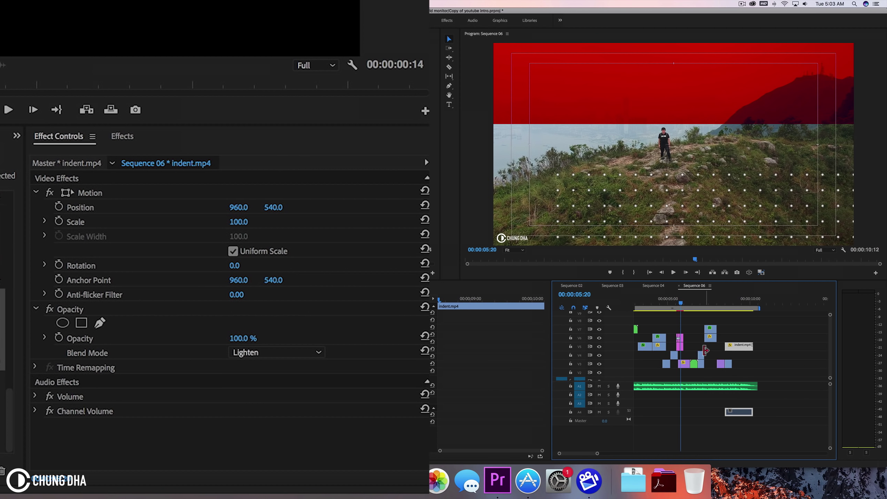